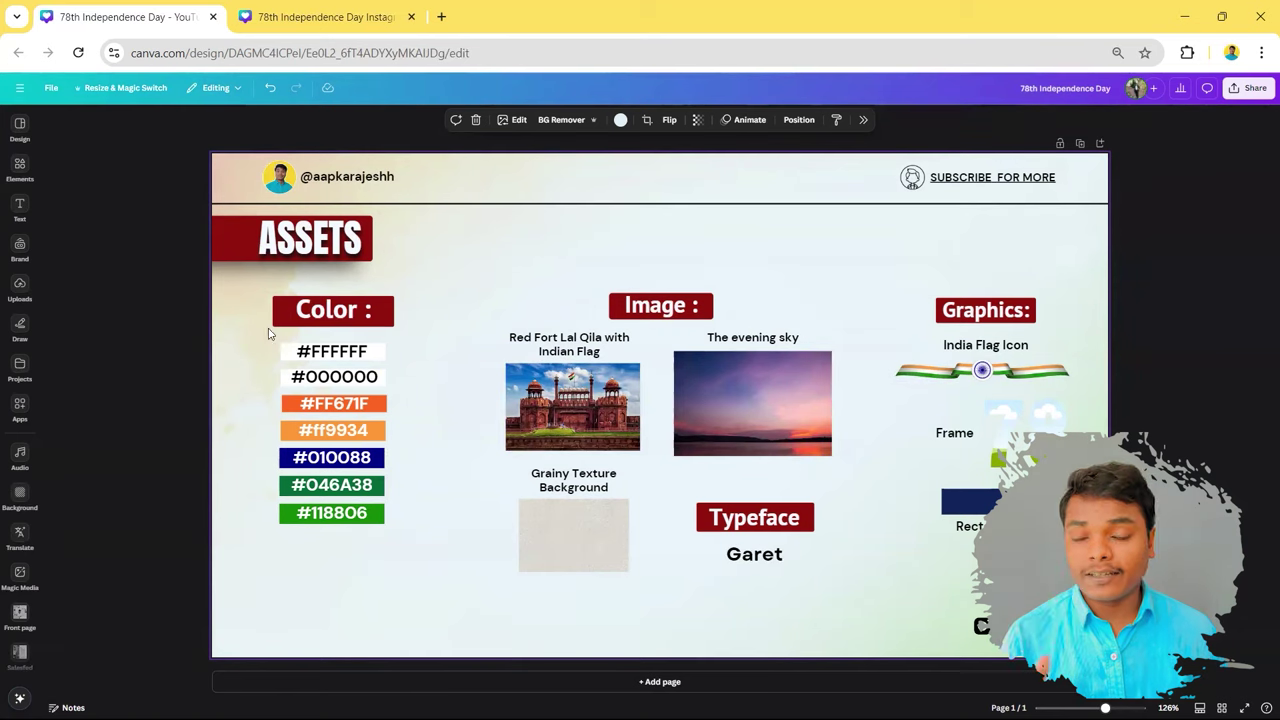
Step: Review the palette swatches (#FFFFFF, #FF671F, #010088, #046A38, #118806), moving #FF671F down a row
{"action": "left_click", "coordinate": [301, 356]}
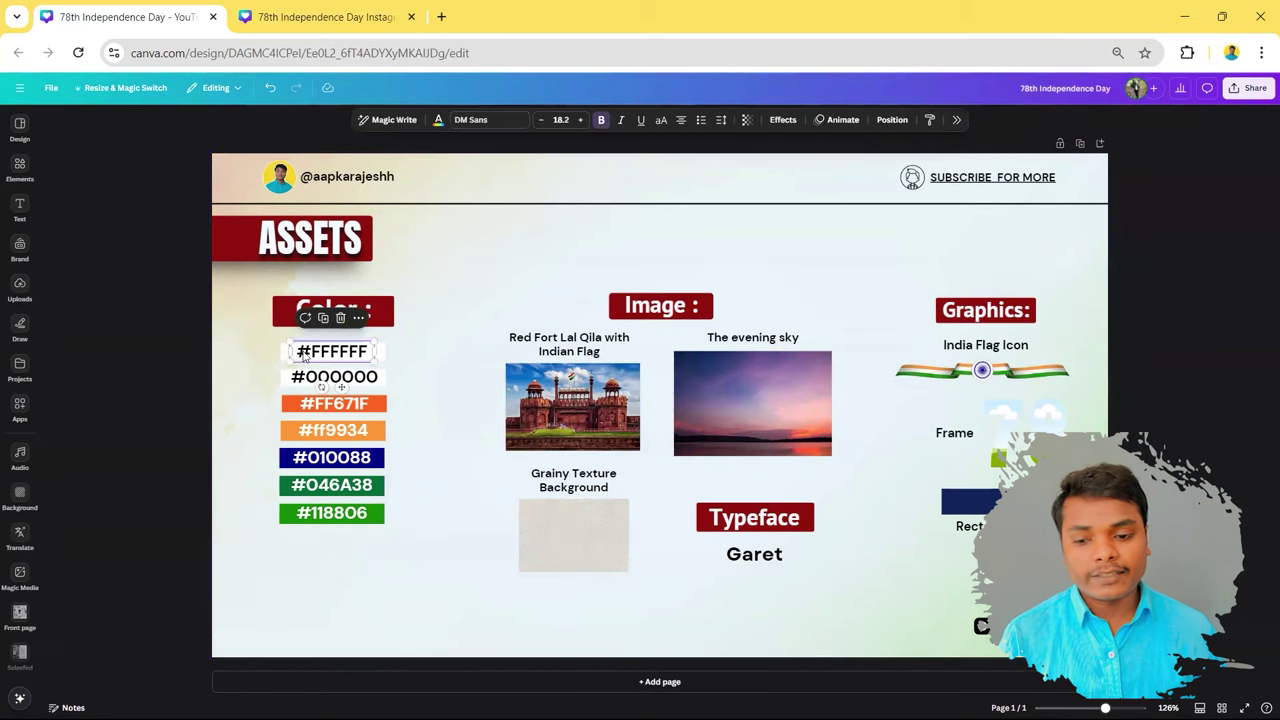
{"action": "left_click", "coordinate": [396, 358]}
{"action": "left_click", "coordinate": [375, 405]}
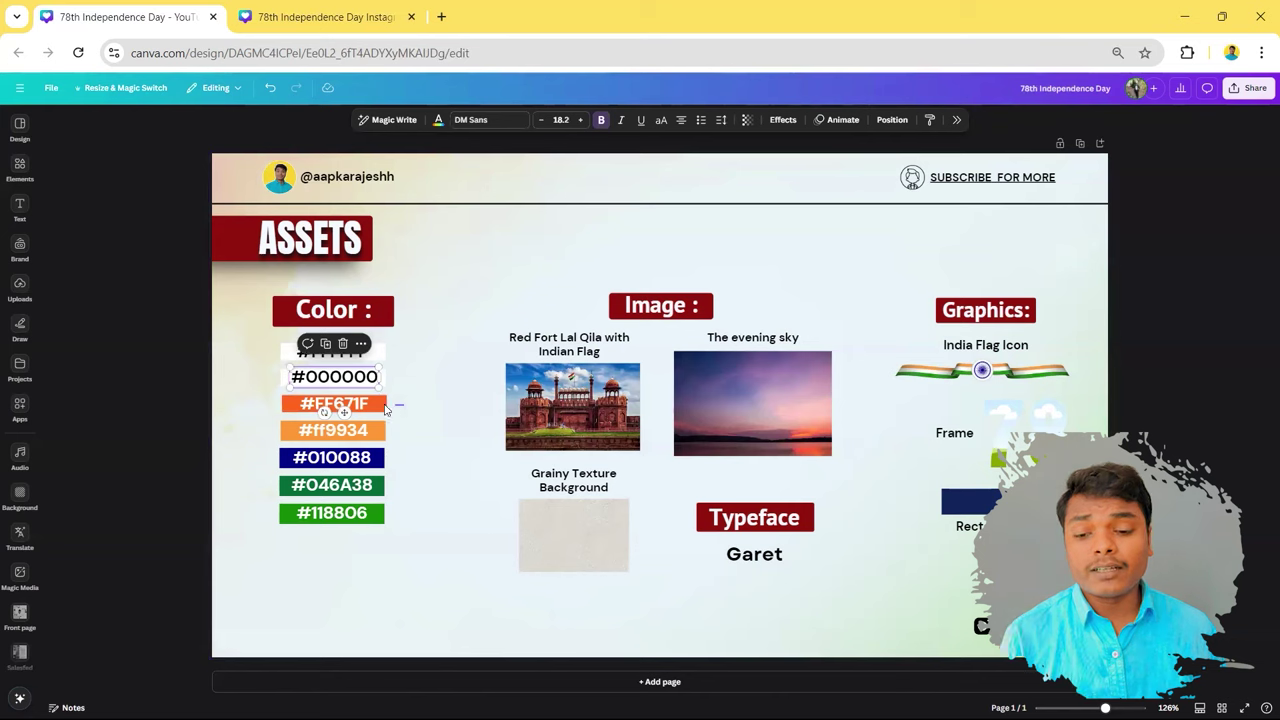
{"action": "left_click", "coordinate": [381, 418]}
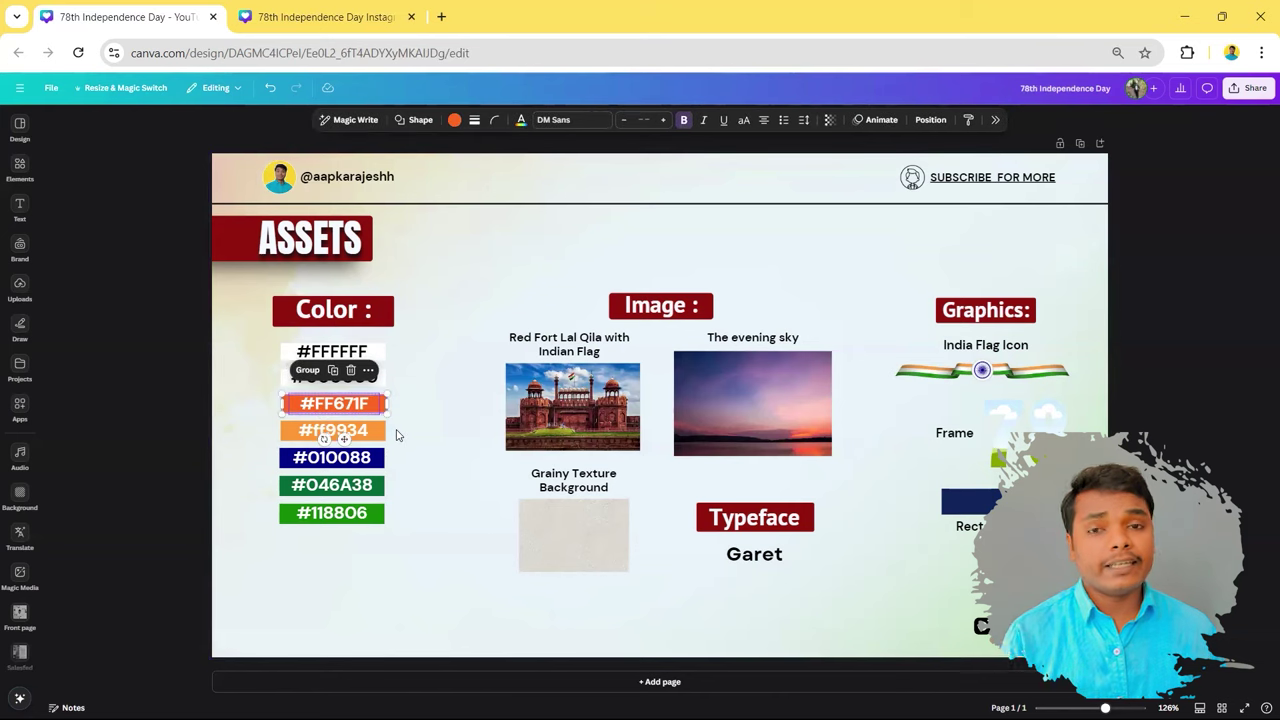
{"action": "left_click_drag", "start_coordinate": [352, 432], "coordinate": [360, 470]}
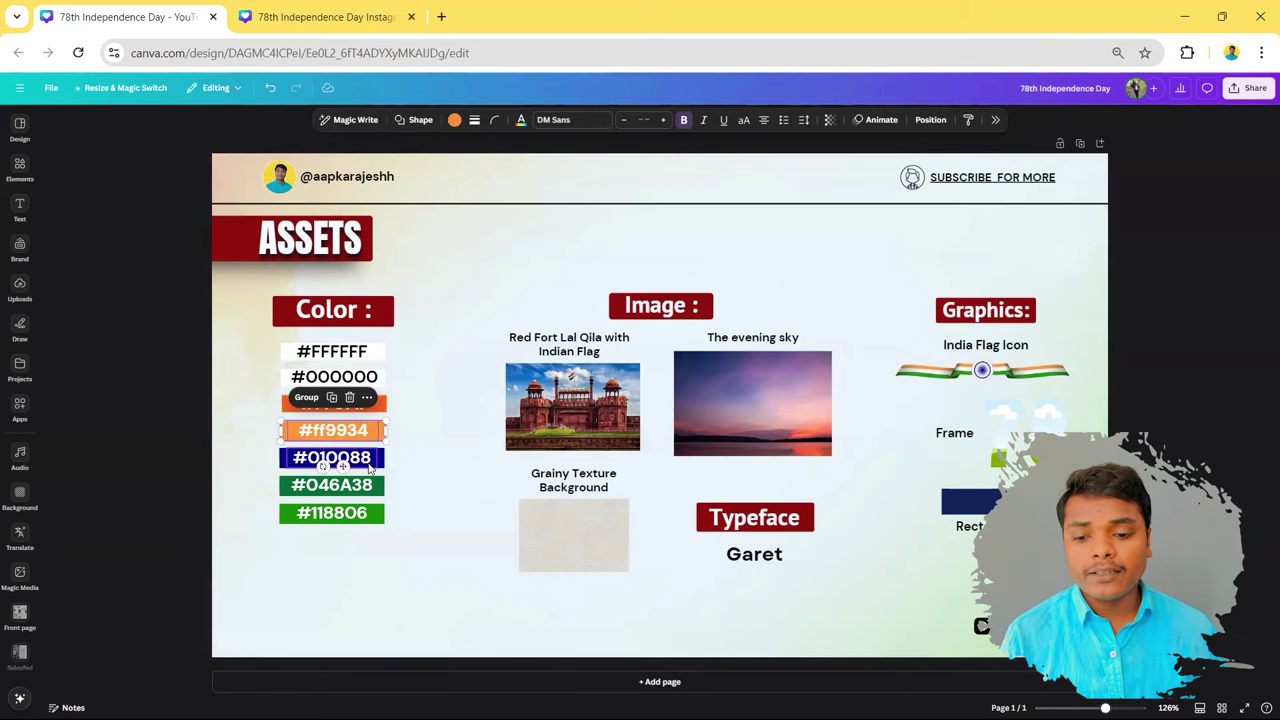
{"action": "left_click", "coordinate": [370, 466]}
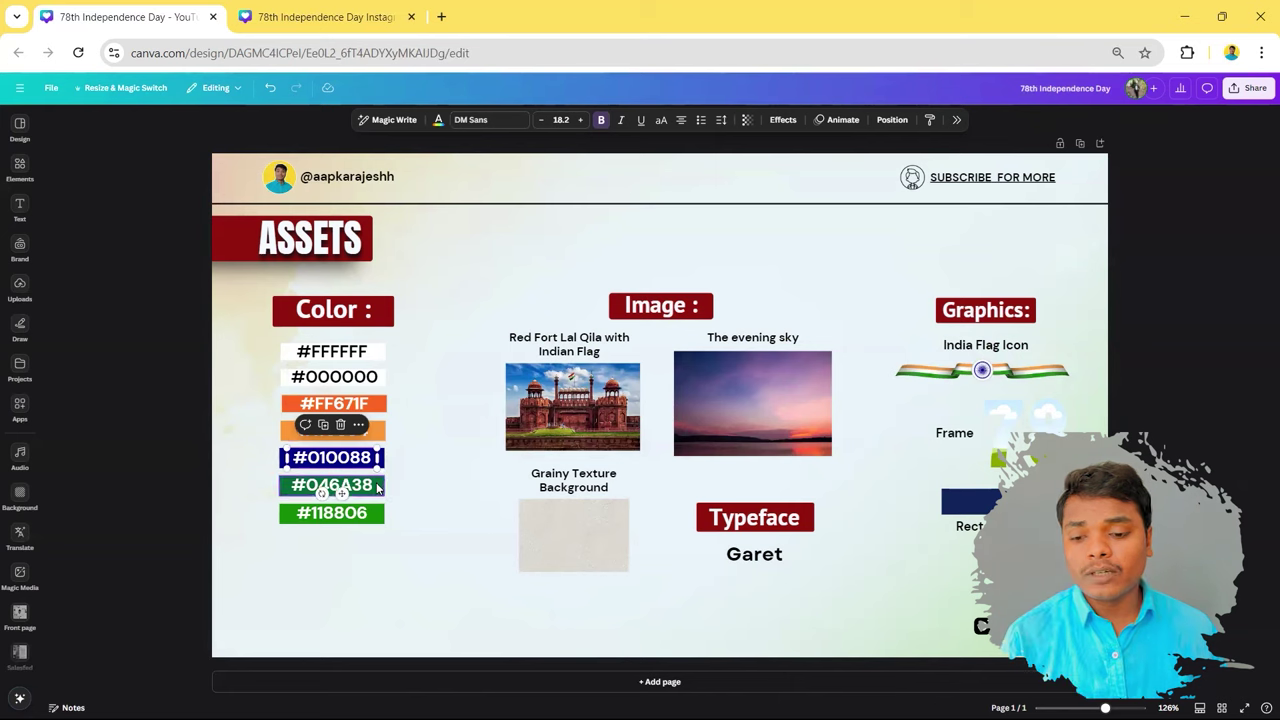
{"action": "left_click", "coordinate": [378, 487]}
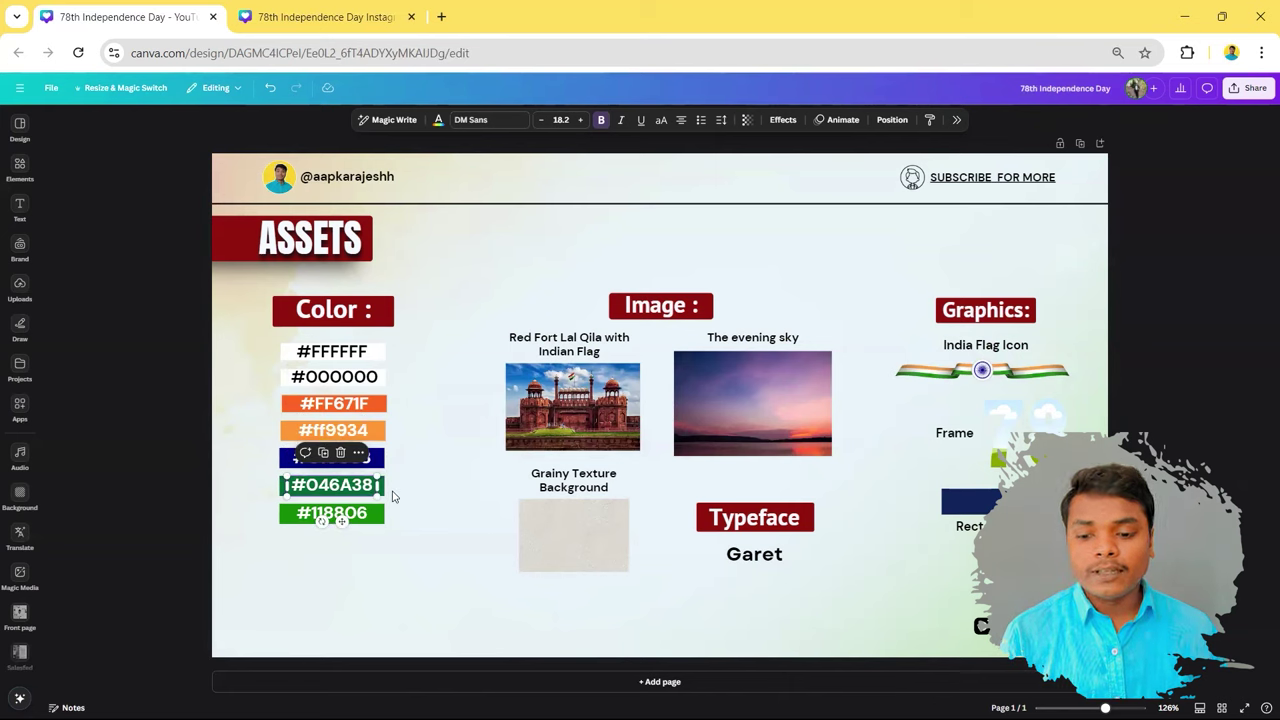
{"action": "left_click", "coordinate": [383, 490], "text": "shift"}
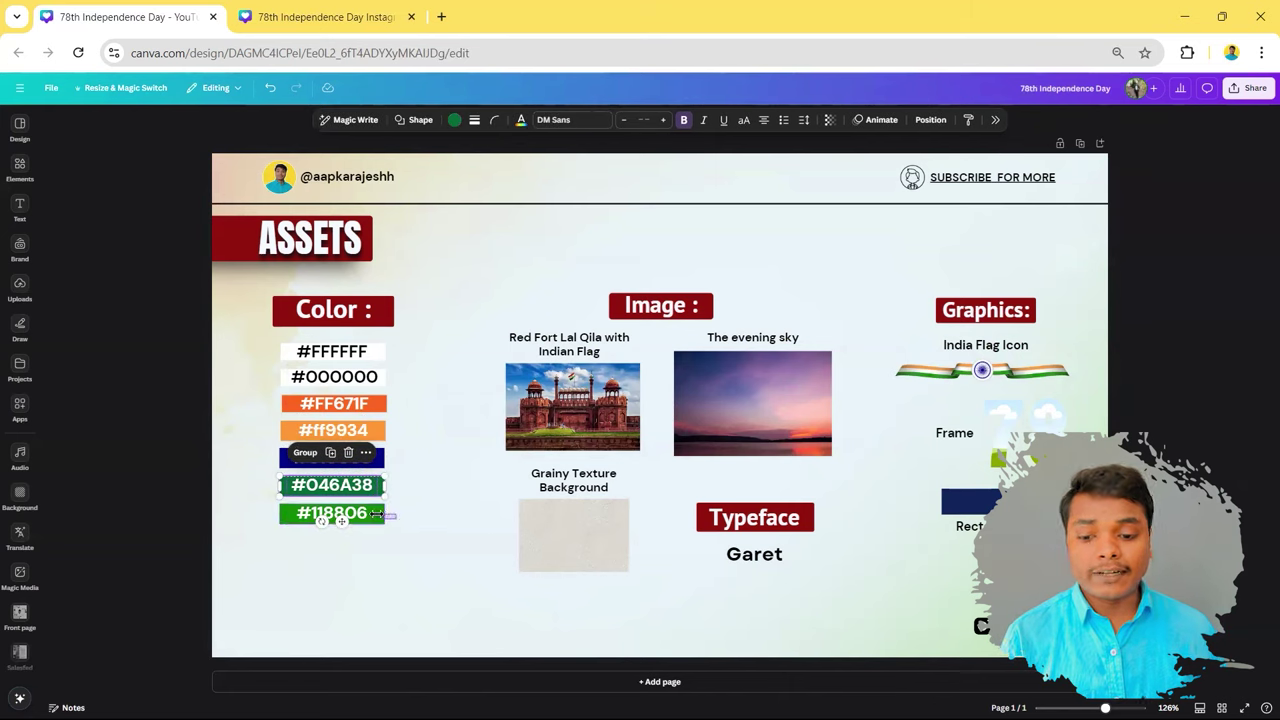
{"action": "left_click", "coordinate": [376, 513]}
{"action": "left_click_drag", "start_coordinate": [420, 521], "coordinate": [367, 405]}
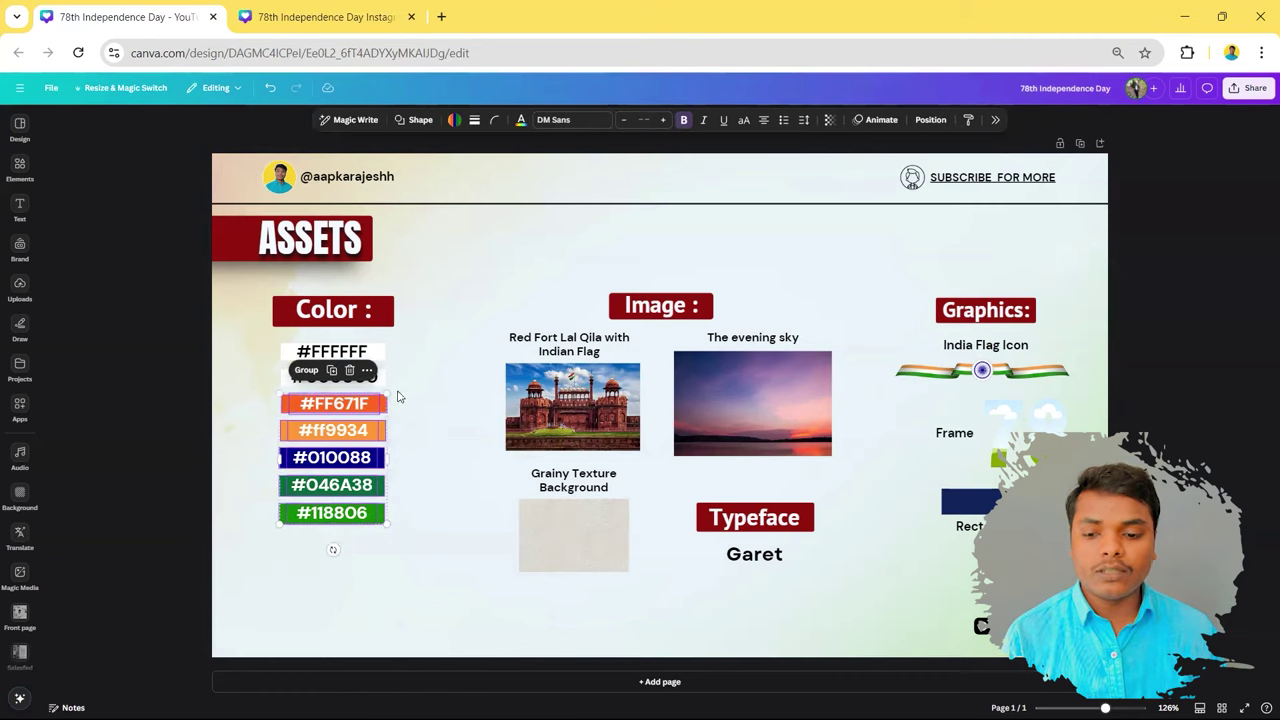
{"action": "left_click_drag", "start_coordinate": [379, 355], "coordinate": [378, 352]}
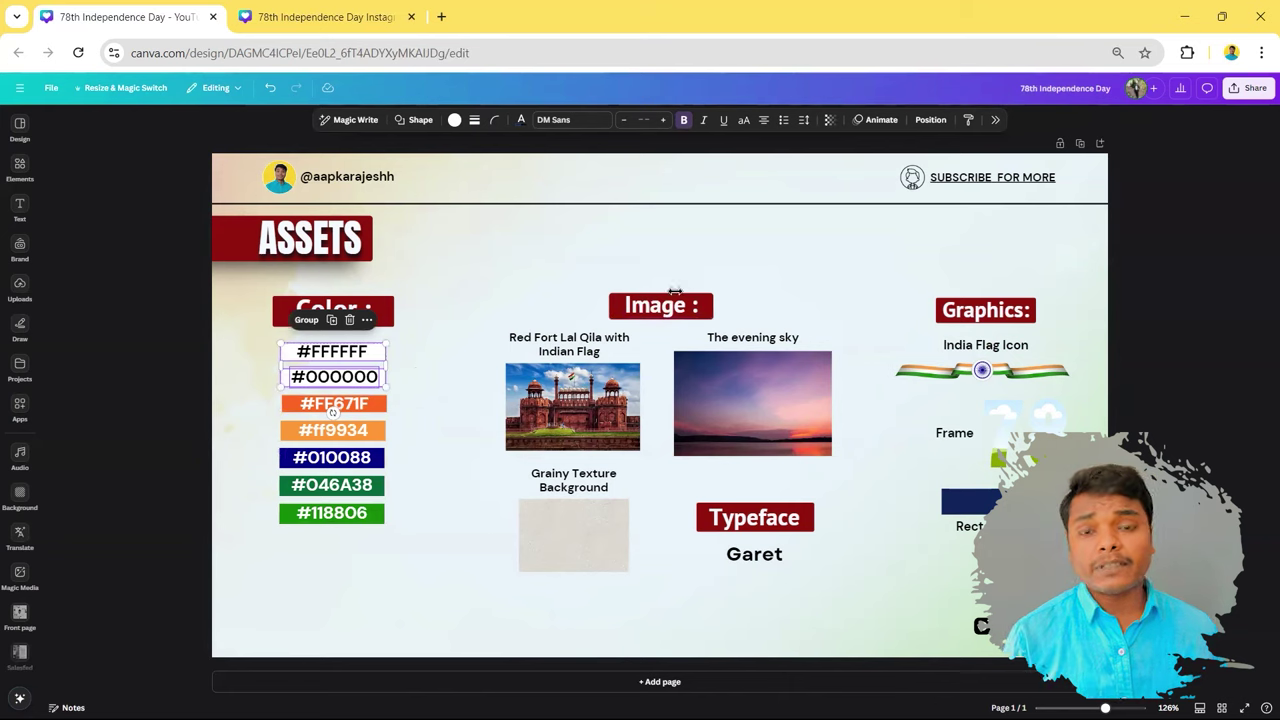
Step: Inspect the Red Fort photo, the Garet font weights, and the India Flag Icon and Frame labels
{"action": "left_click", "coordinate": [605, 385]}
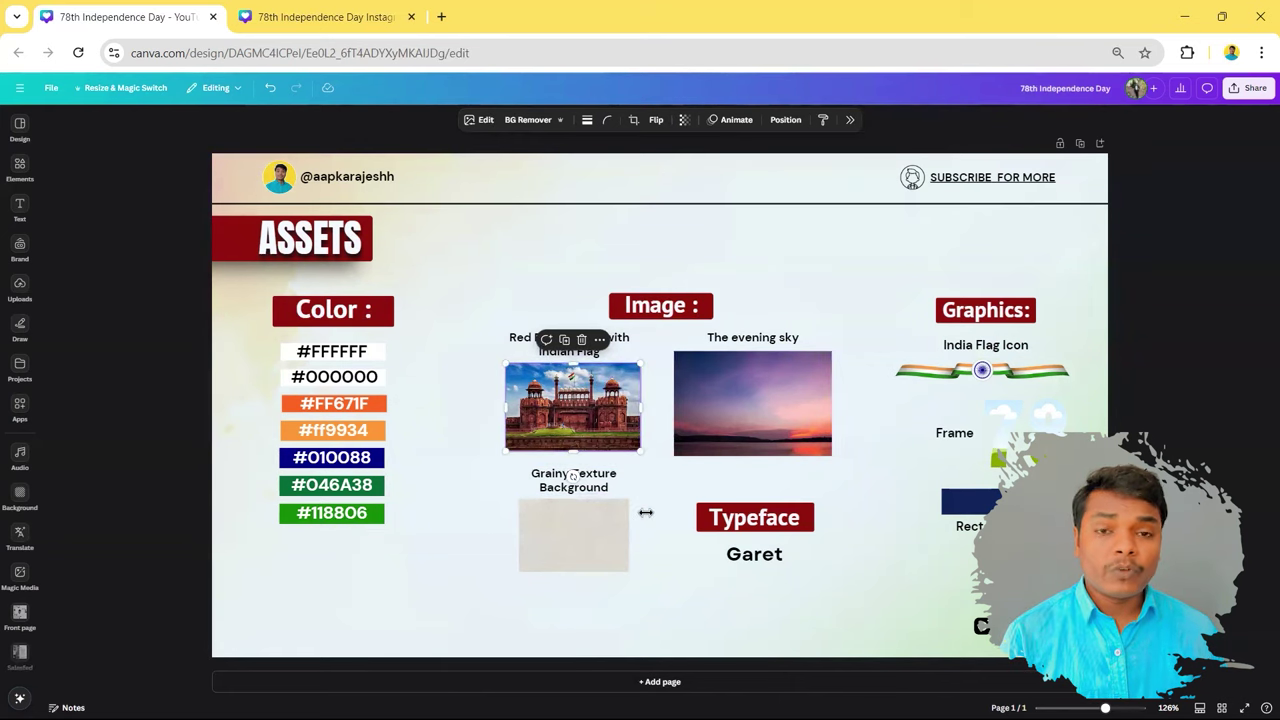
{"action": "left_click", "coordinate": [820, 562]}
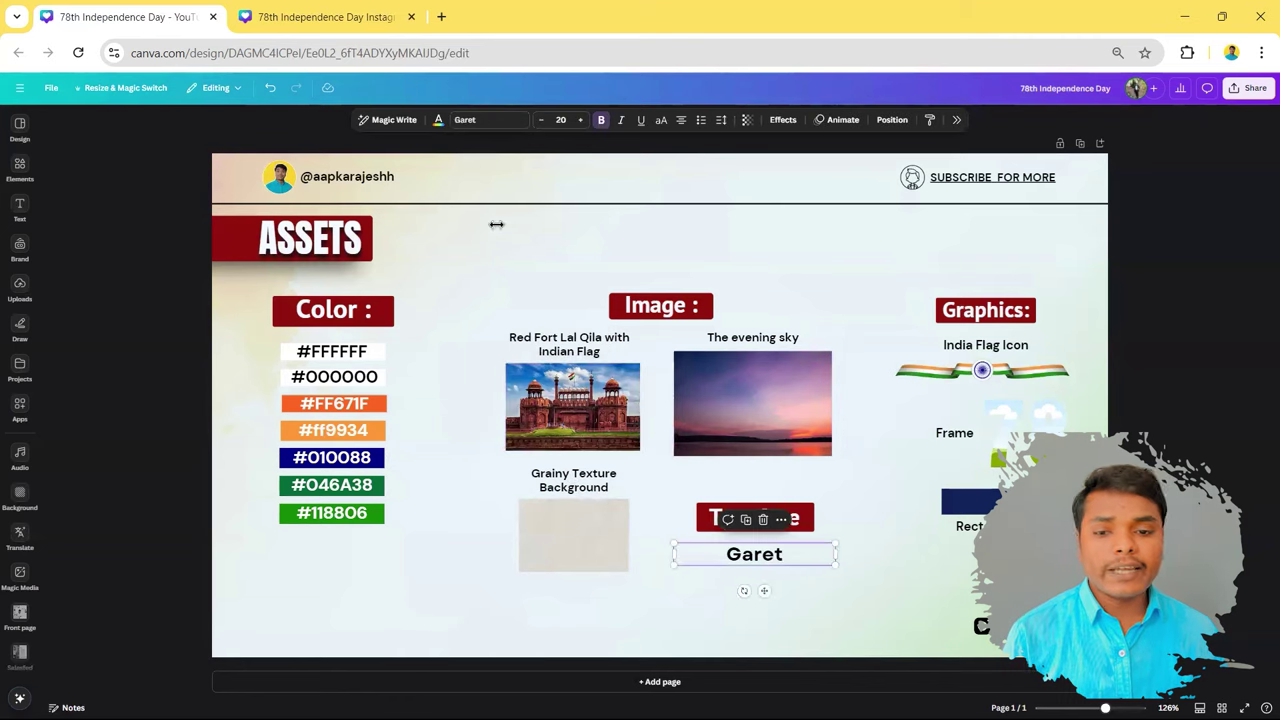
{"action": "left_click", "coordinate": [470, 119]}
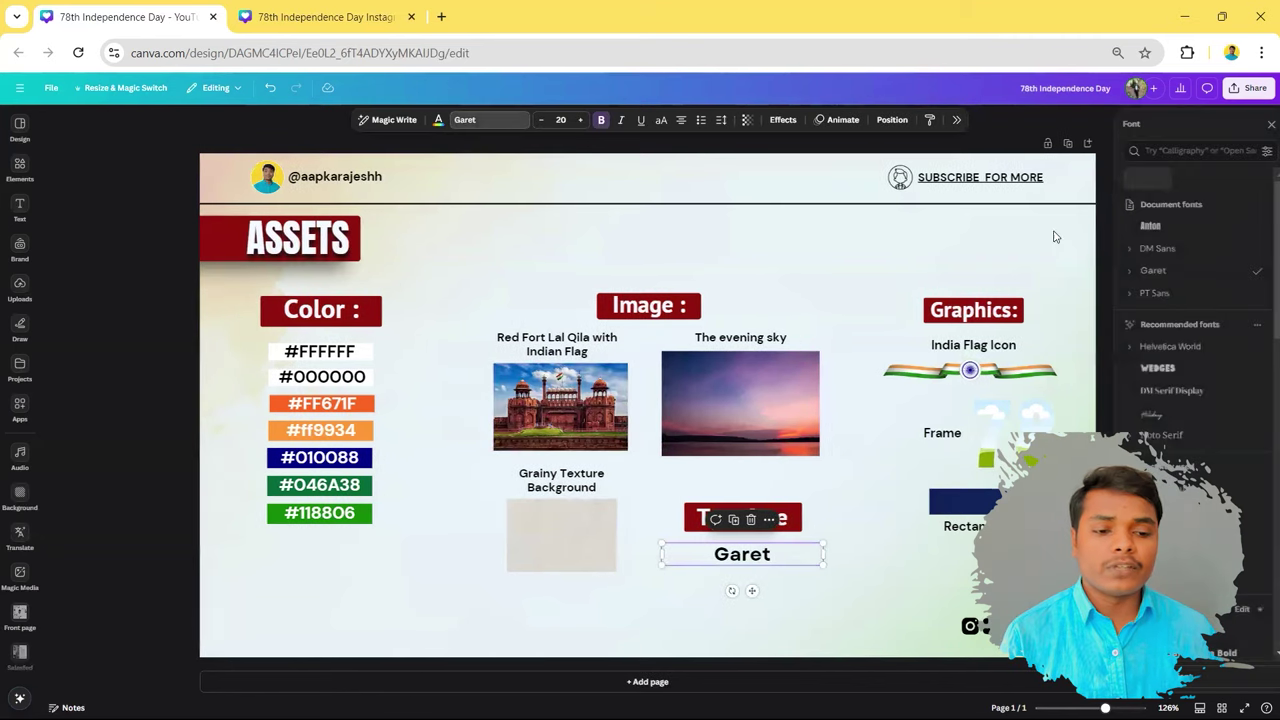
{"action": "left_click", "coordinate": [1121, 275]}
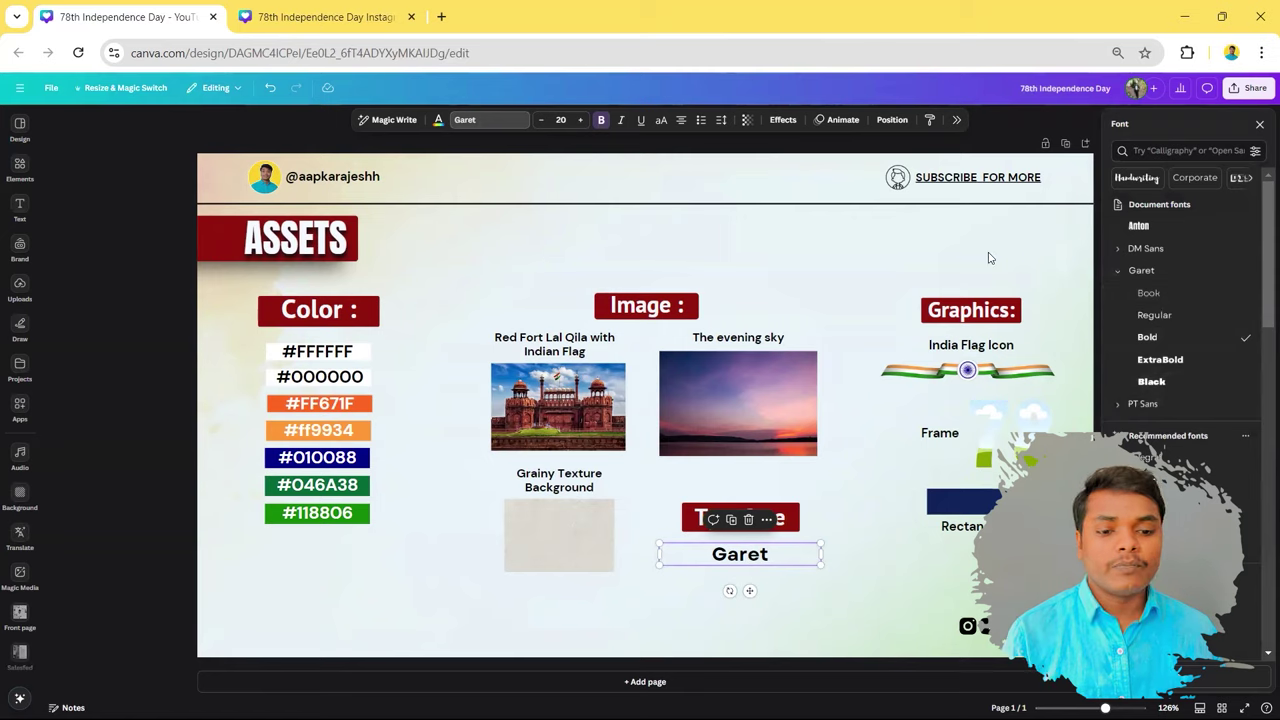
{"action": "left_click", "coordinate": [988, 258]}
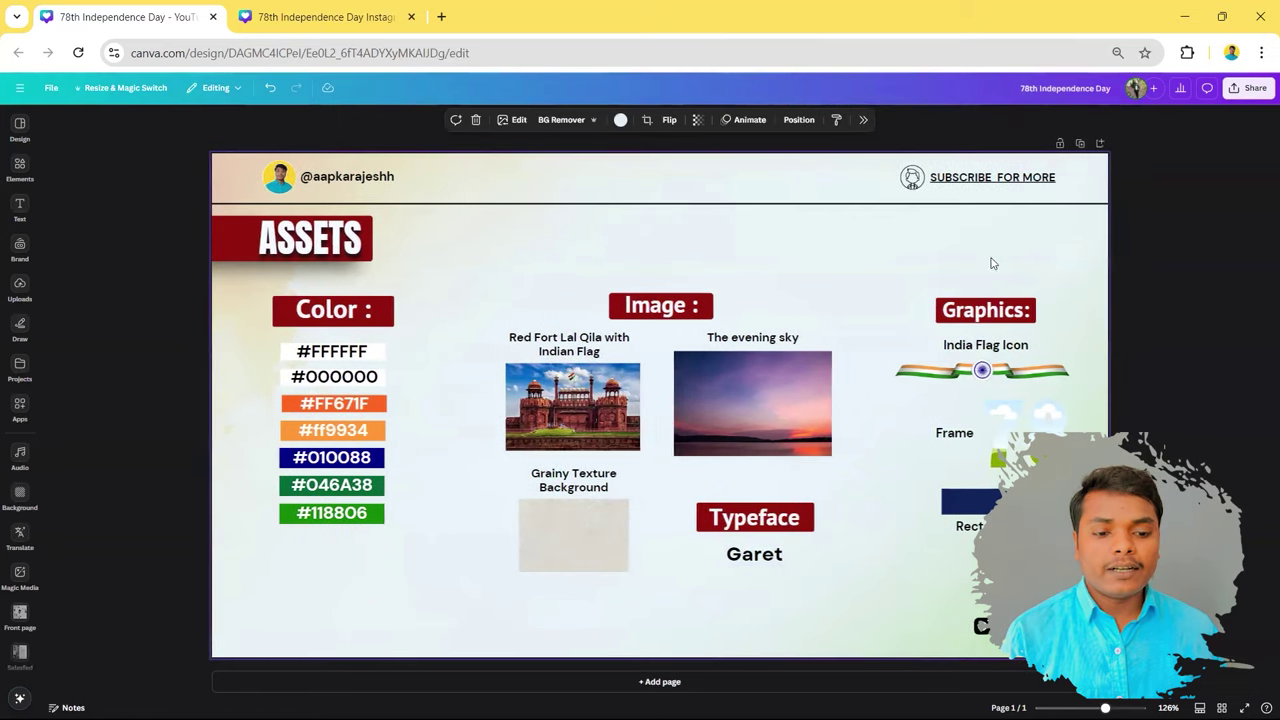
{"action": "left_click", "coordinate": [1016, 347]}
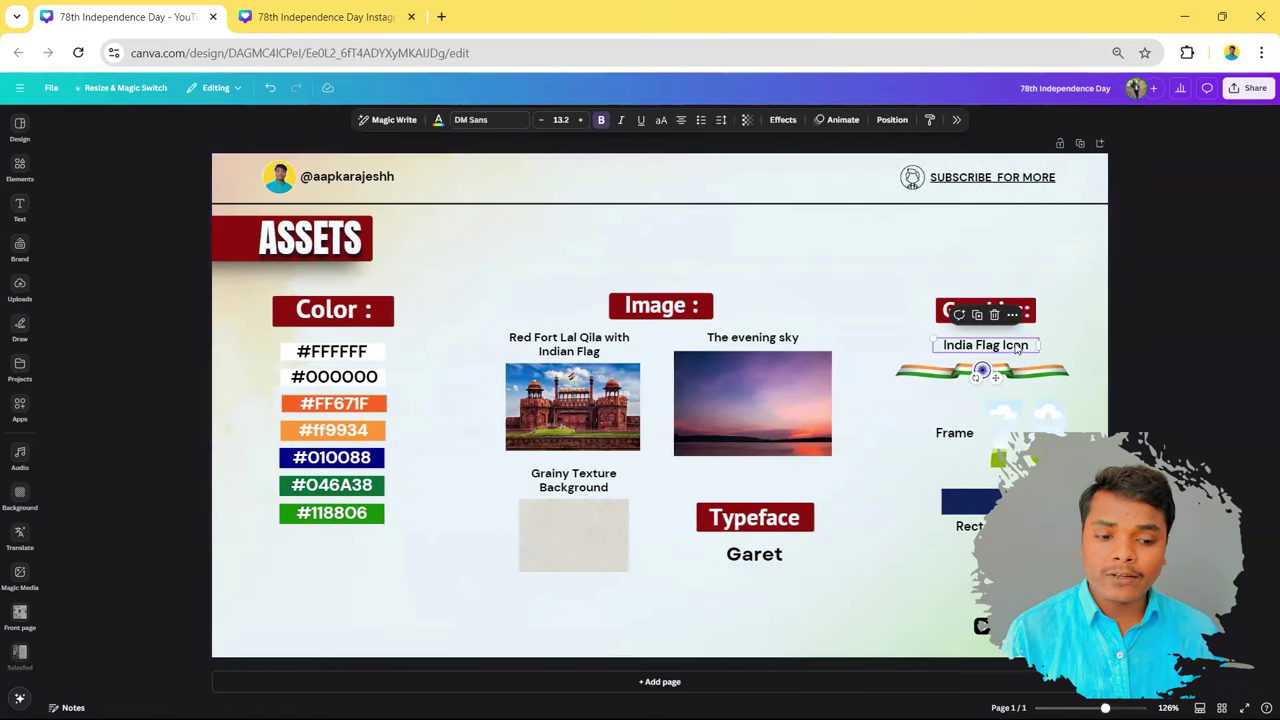
{"action": "left_click", "coordinate": [1000, 433]}
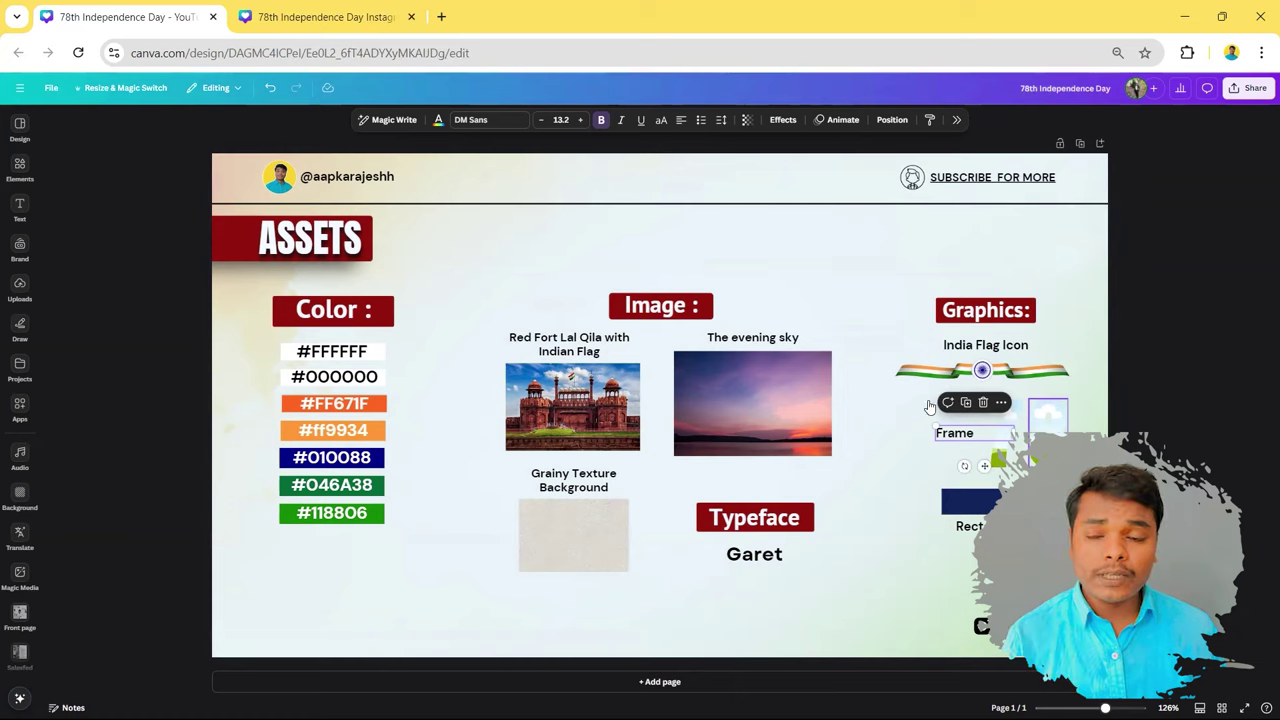
Step: Search the elements library for '8' frame results, then clear the search
{"action": "left_click", "coordinate": [20, 210]}
{"action": "left_click", "coordinate": [20, 170]}
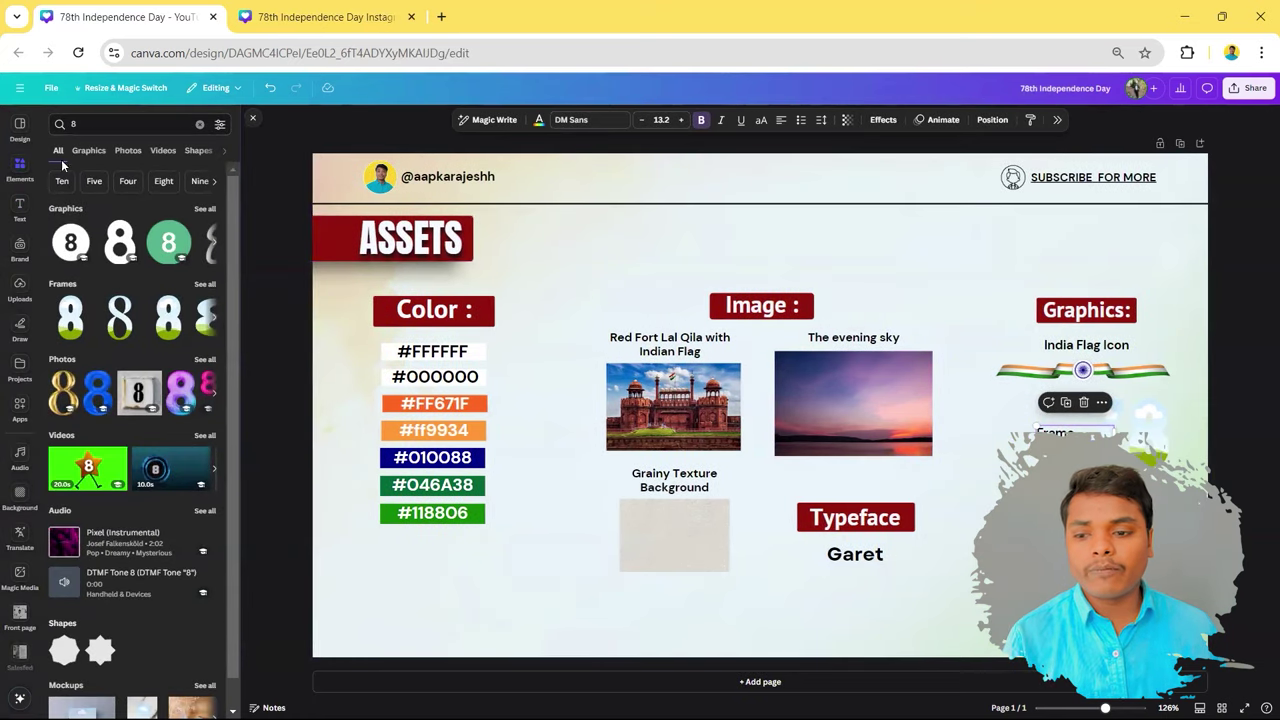
{"action": "left_click", "coordinate": [84, 122]}
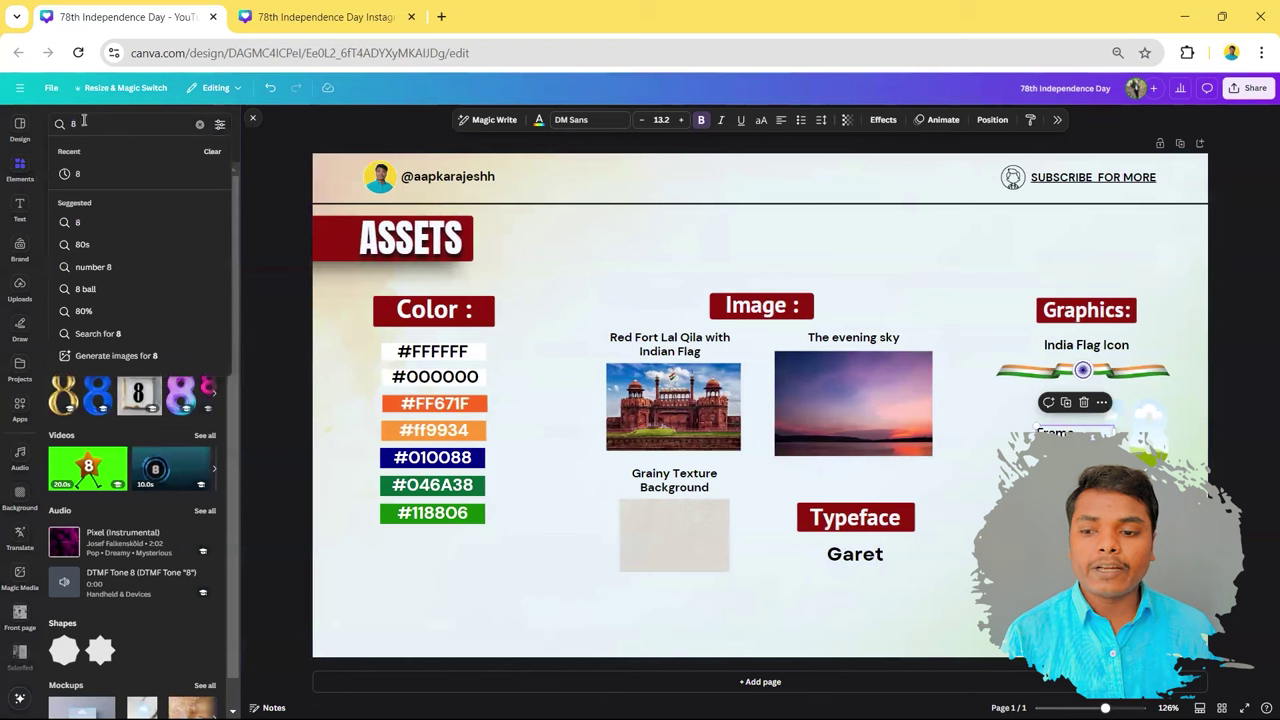
{"action": "left_click", "coordinate": [281, 285]}
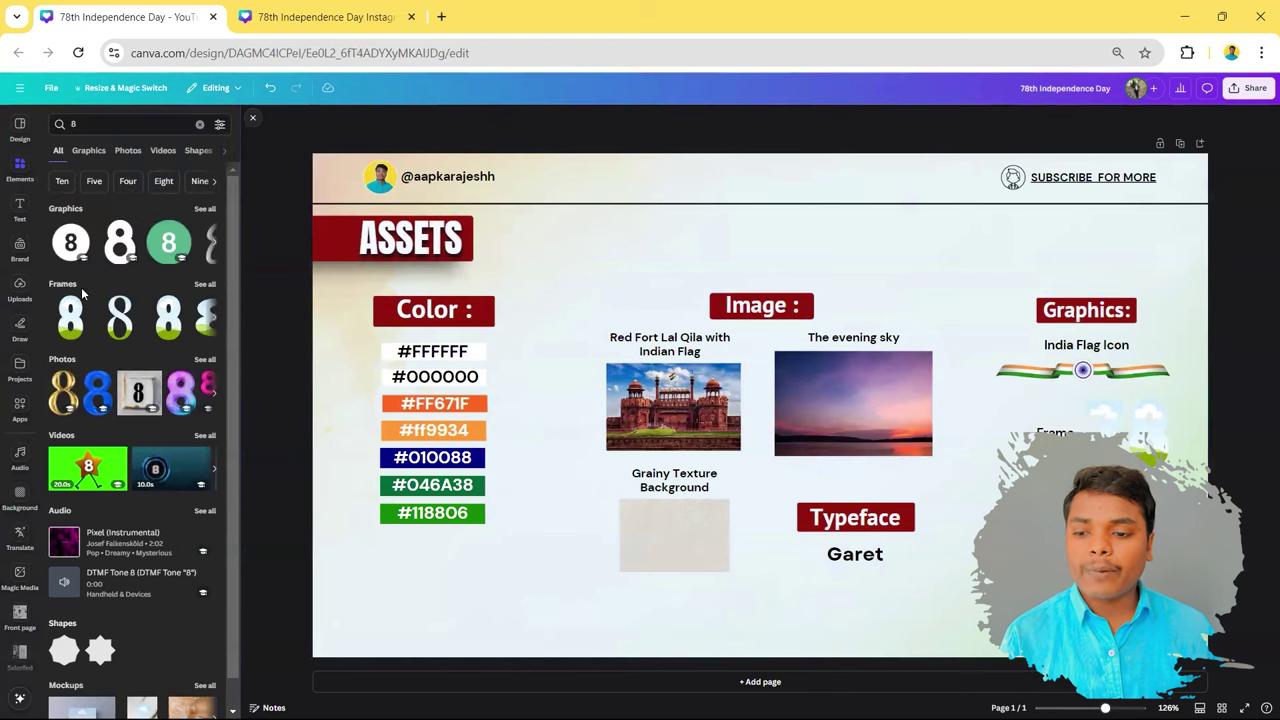
{"action": "left_click", "coordinate": [200, 284]}
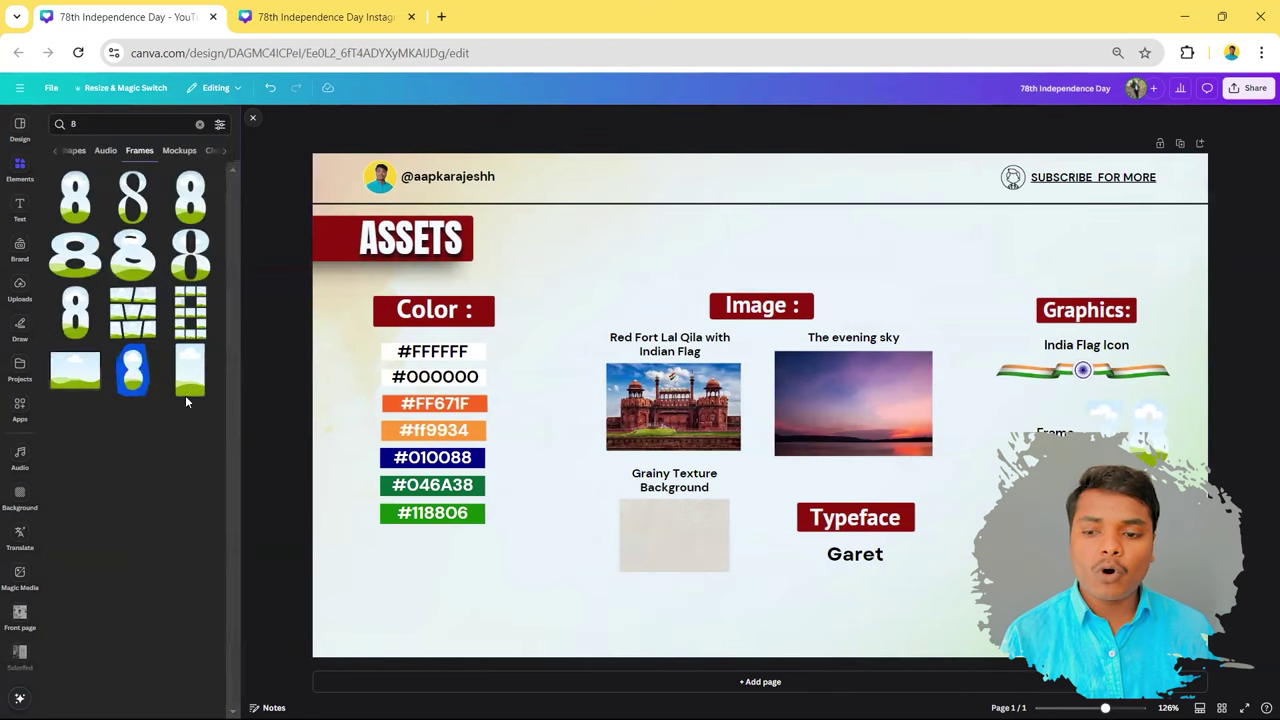
{"action": "mouse_move", "coordinate": [190, 254]}
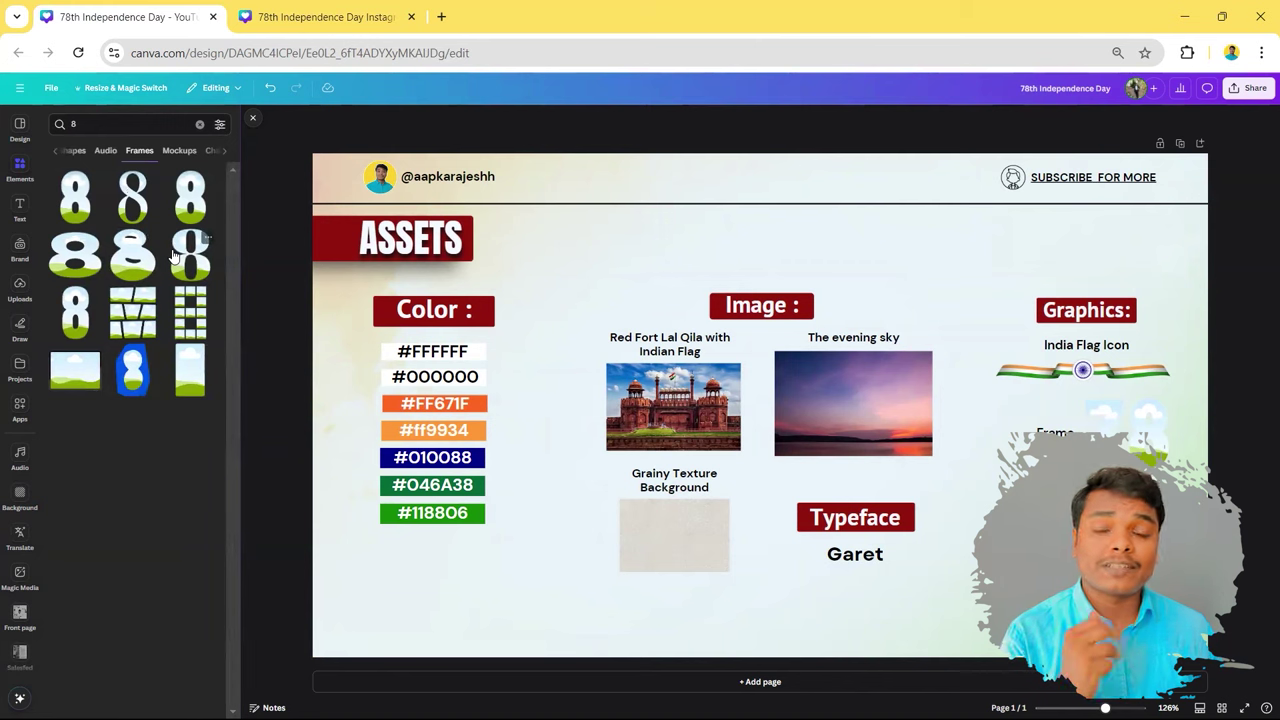
{"action": "left_click", "coordinate": [200, 124]}
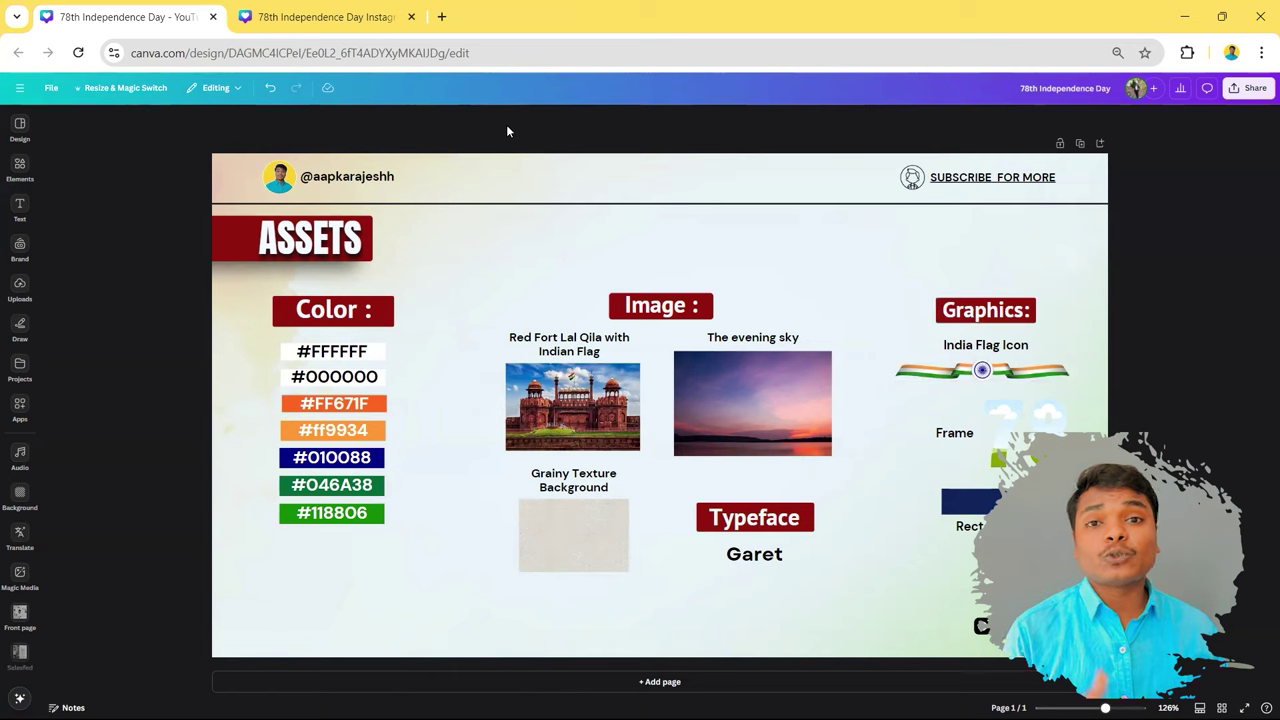
Step: Create a blank 1080 × 1080 Instagram Post (Square) design from Canva Home in a new tab
{"action": "left_click", "coordinate": [441, 16]}
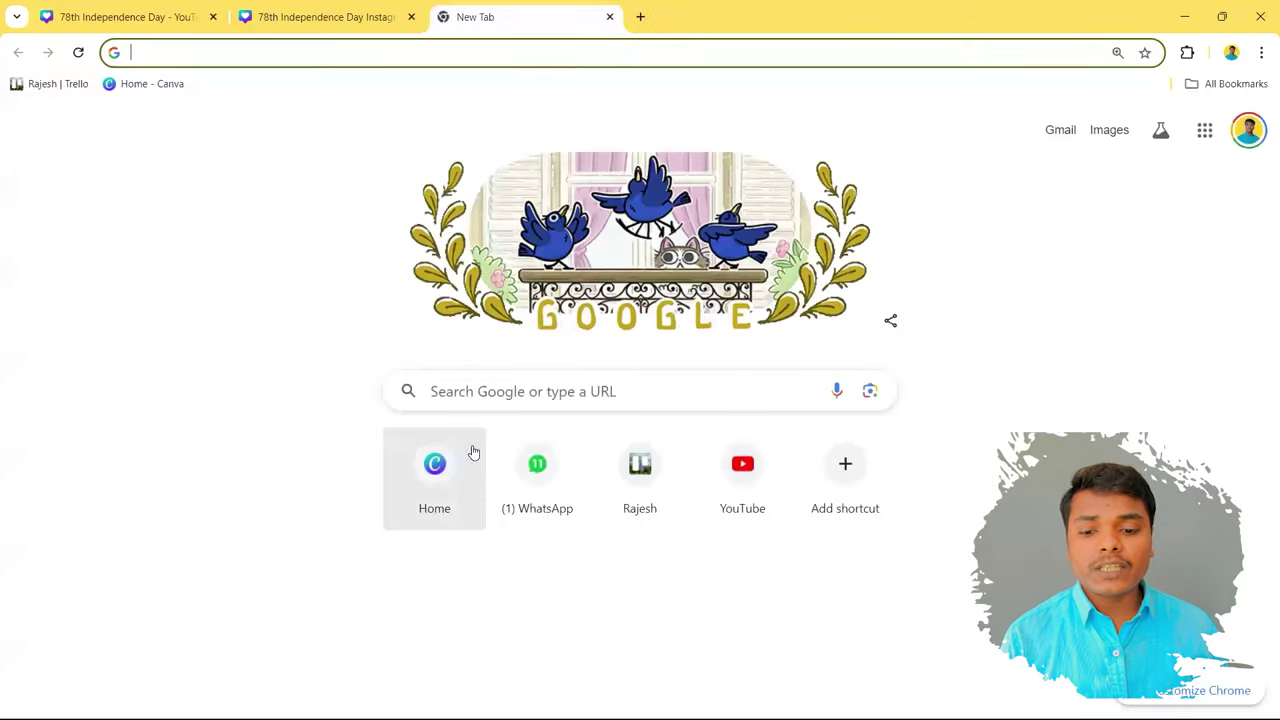
{"action": "left_click", "coordinate": [437, 479]}
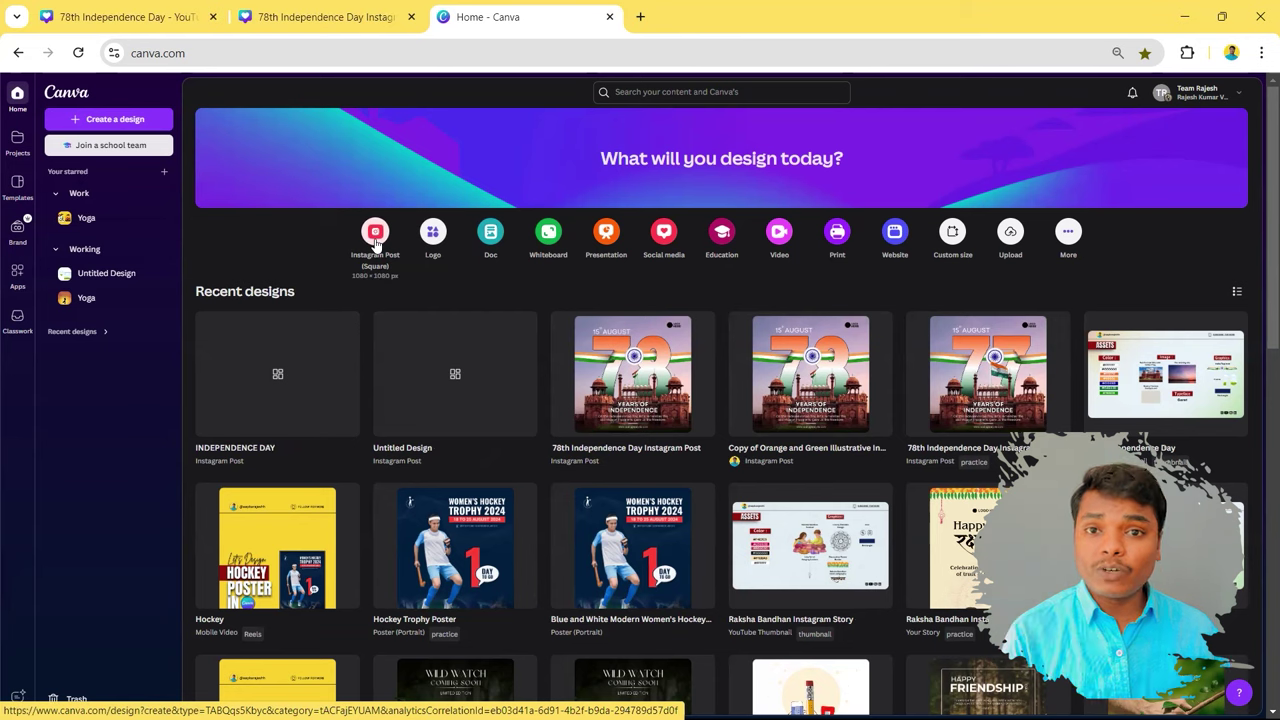
{"action": "left_click", "coordinate": [375, 234]}
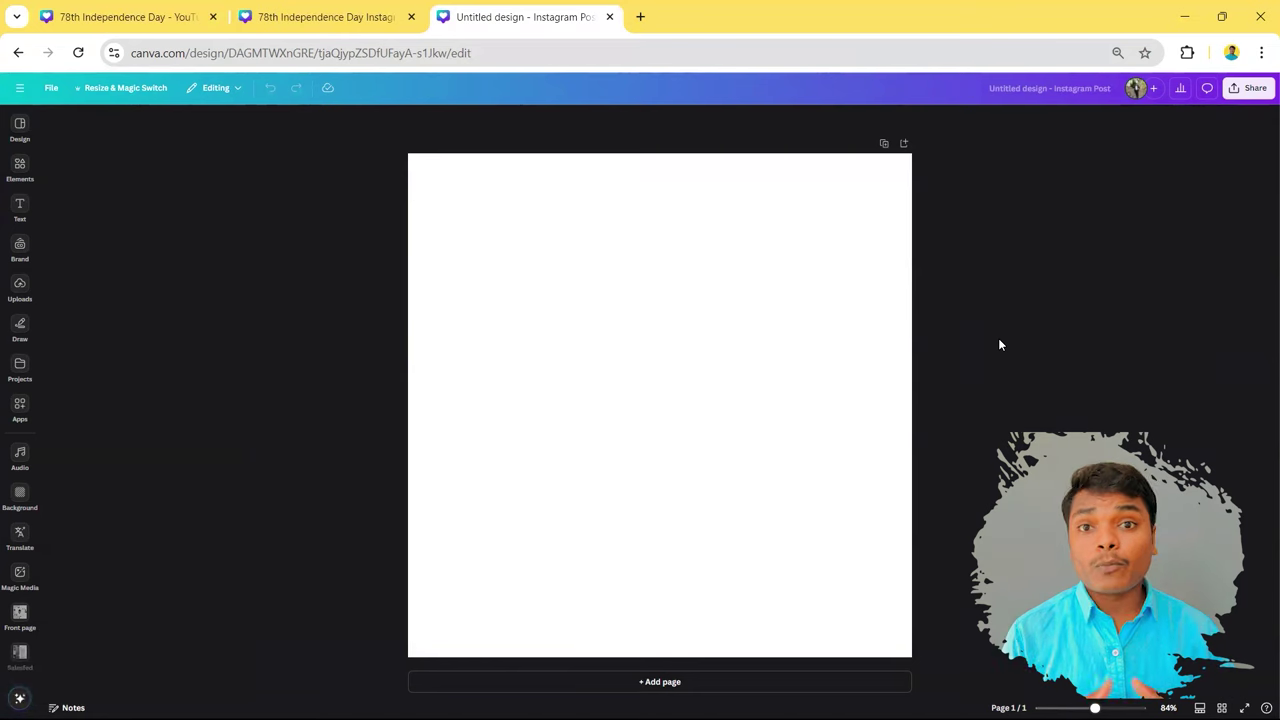
Step: Title the blank design INDEPENDENCE DAY and return to the 78th Independence Day post
{"action": "left_click", "coordinate": [629, 259]}
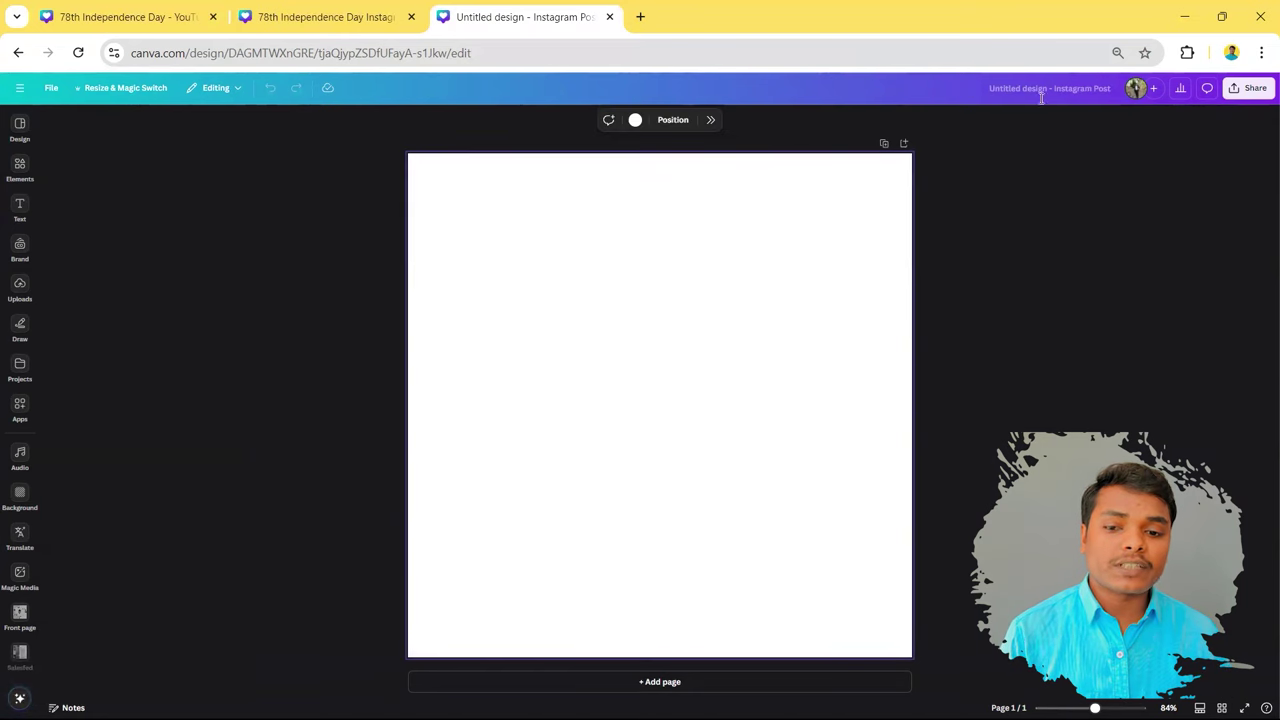
{"action": "left_click", "coordinate": [1041, 94]}
{"action": "key", "text": "BackSpace"}
{"action": "type", "text": "INDEPENDENCE"}
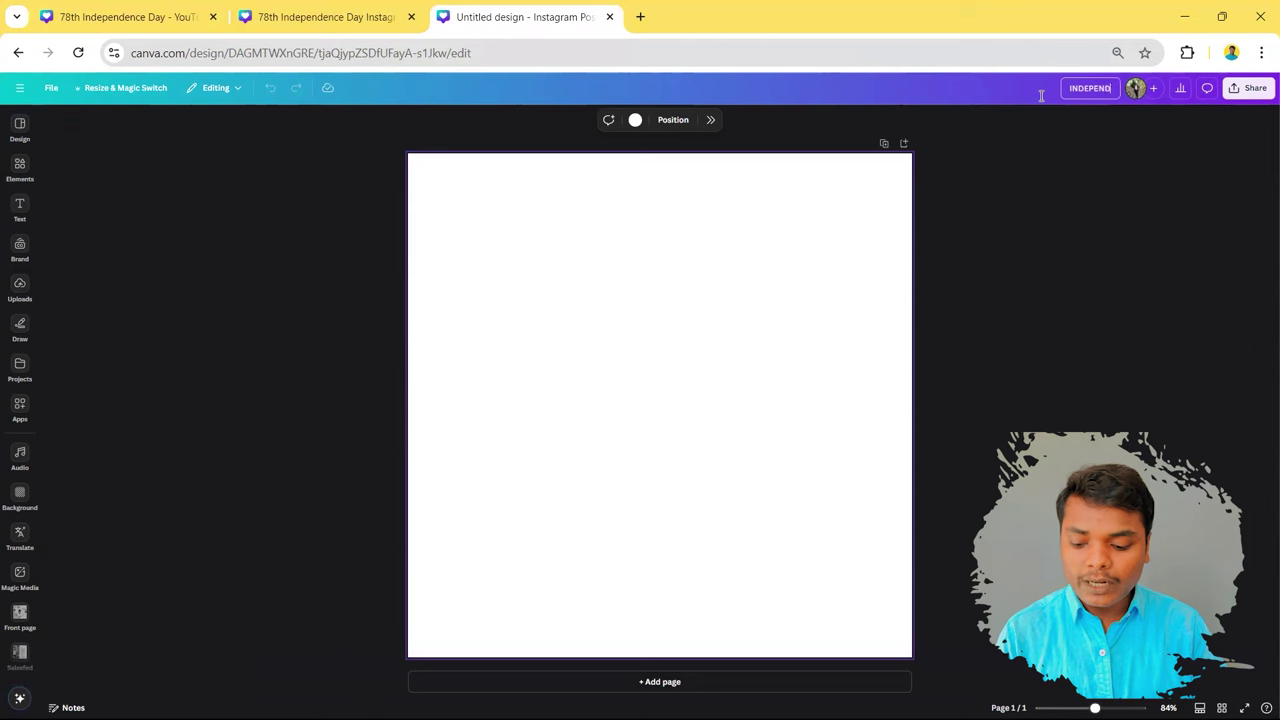
{"action": "type", "text": " DAY"}
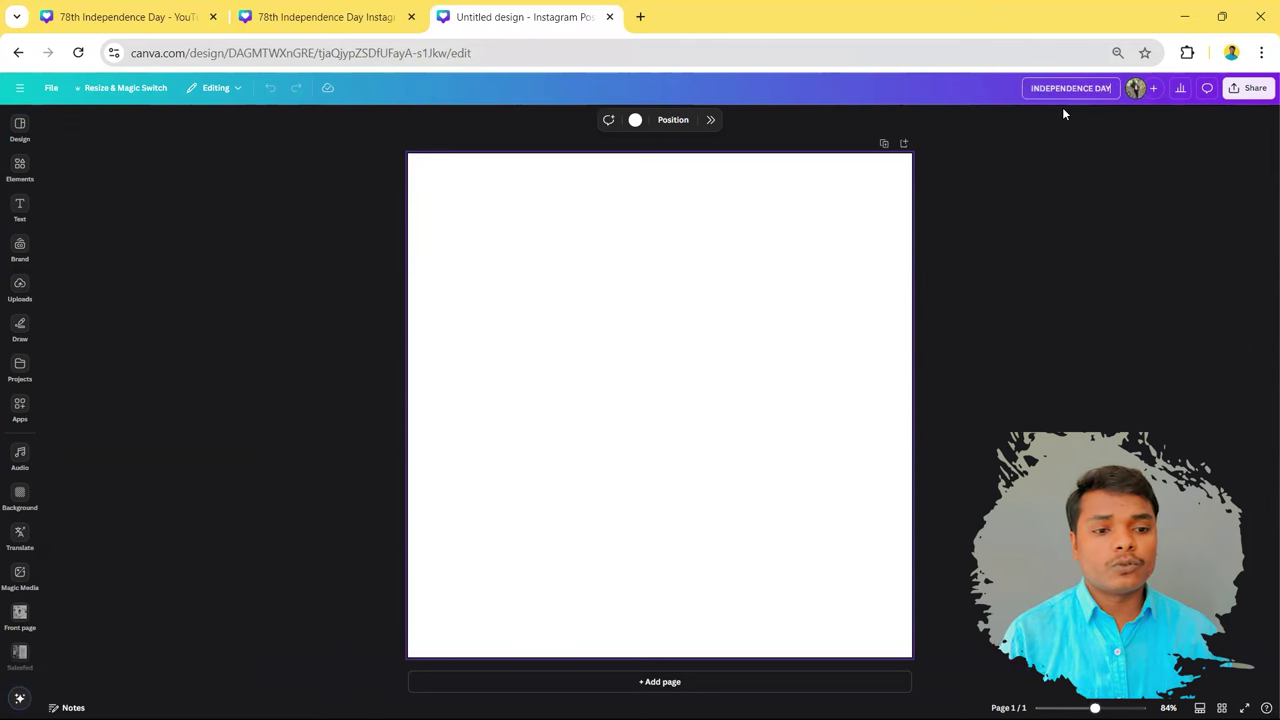
{"action": "left_click", "coordinate": [1062, 234]}
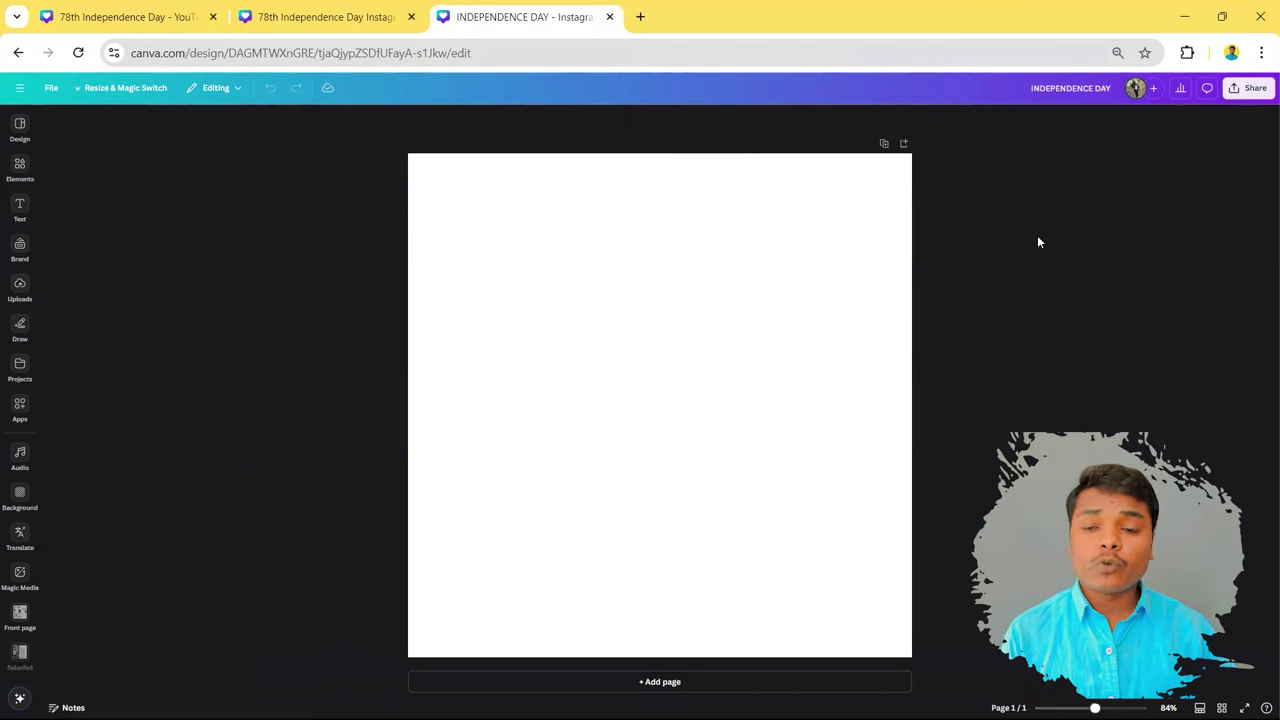
{"action": "left_click", "coordinate": [262, 10]}
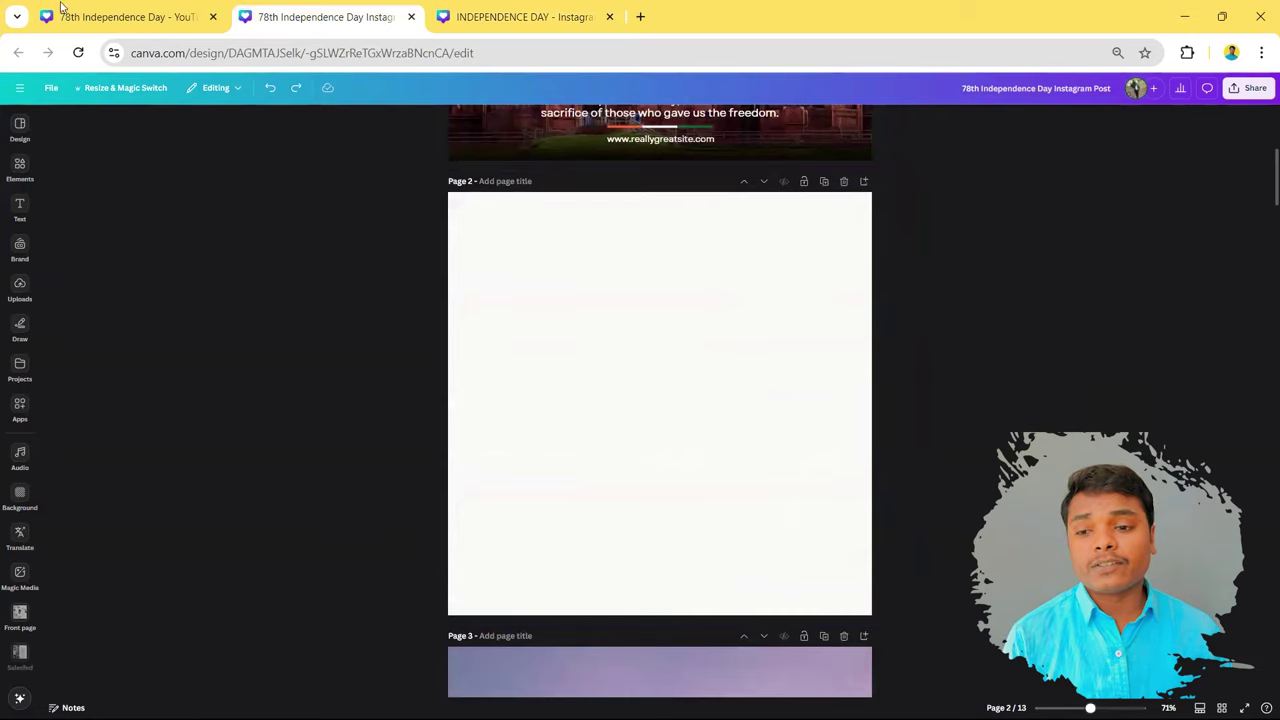
Step: Paste the Grainy Texture image from the assets onto a new page 3 and set it as background
{"action": "key", "text": "ctrl+shift+Tab"}
{"action": "left_click", "coordinate": [553, 521]}
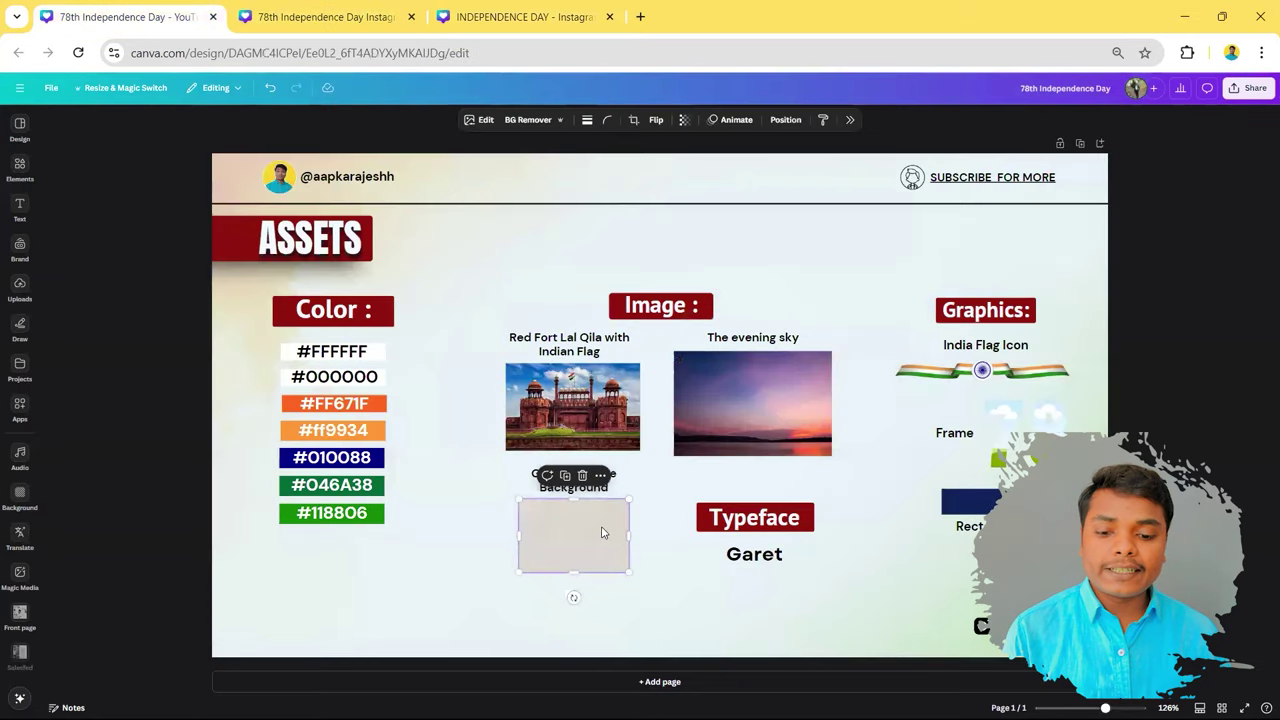
{"action": "left_click", "coordinate": [320, 14]}
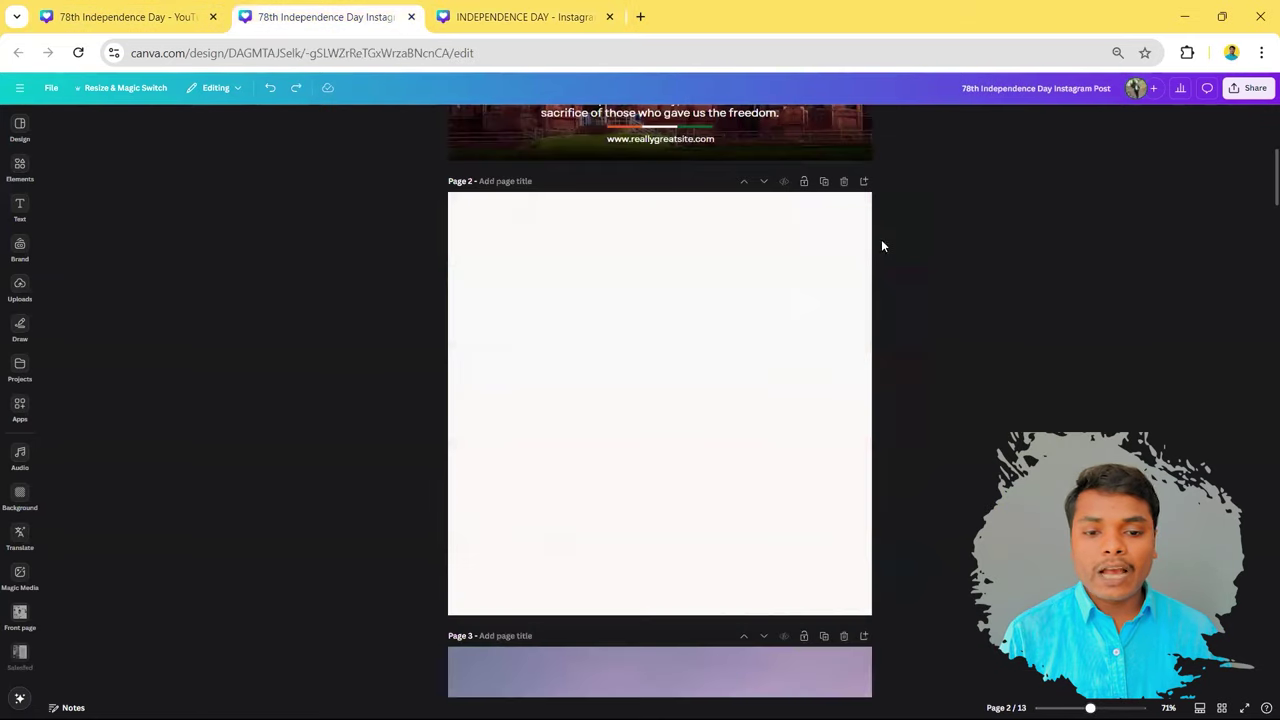
{"action": "left_click", "coordinate": [864, 181]}
{"action": "key", "text": "ctrl+v"}
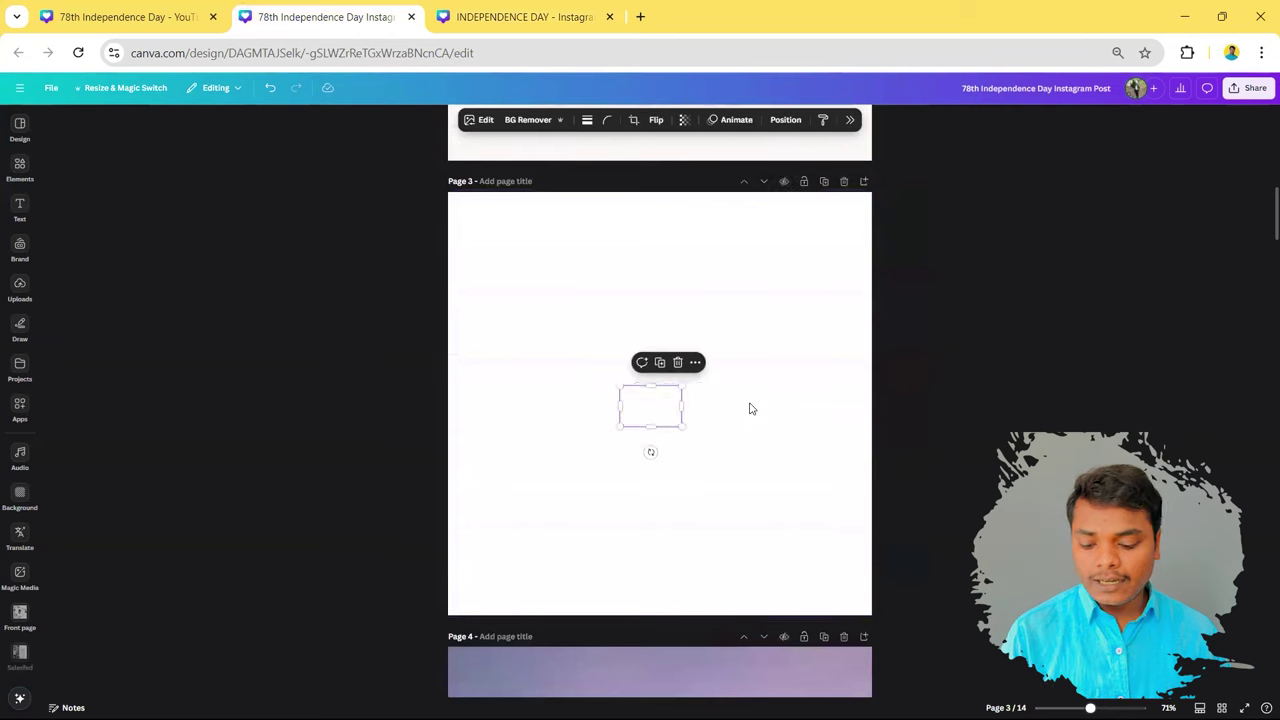
{"action": "left_click_drag", "start_coordinate": [667, 428], "coordinate": [689, 434]}
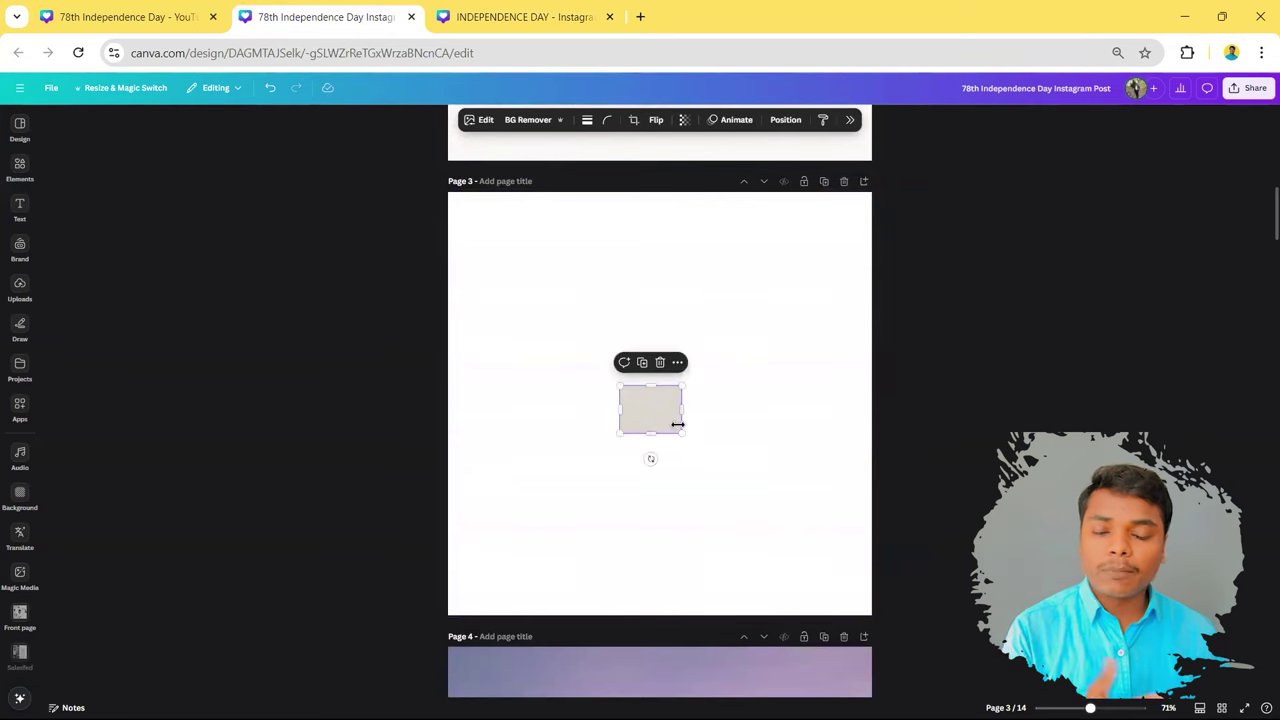
{"action": "right_click", "coordinate": [654, 418]}
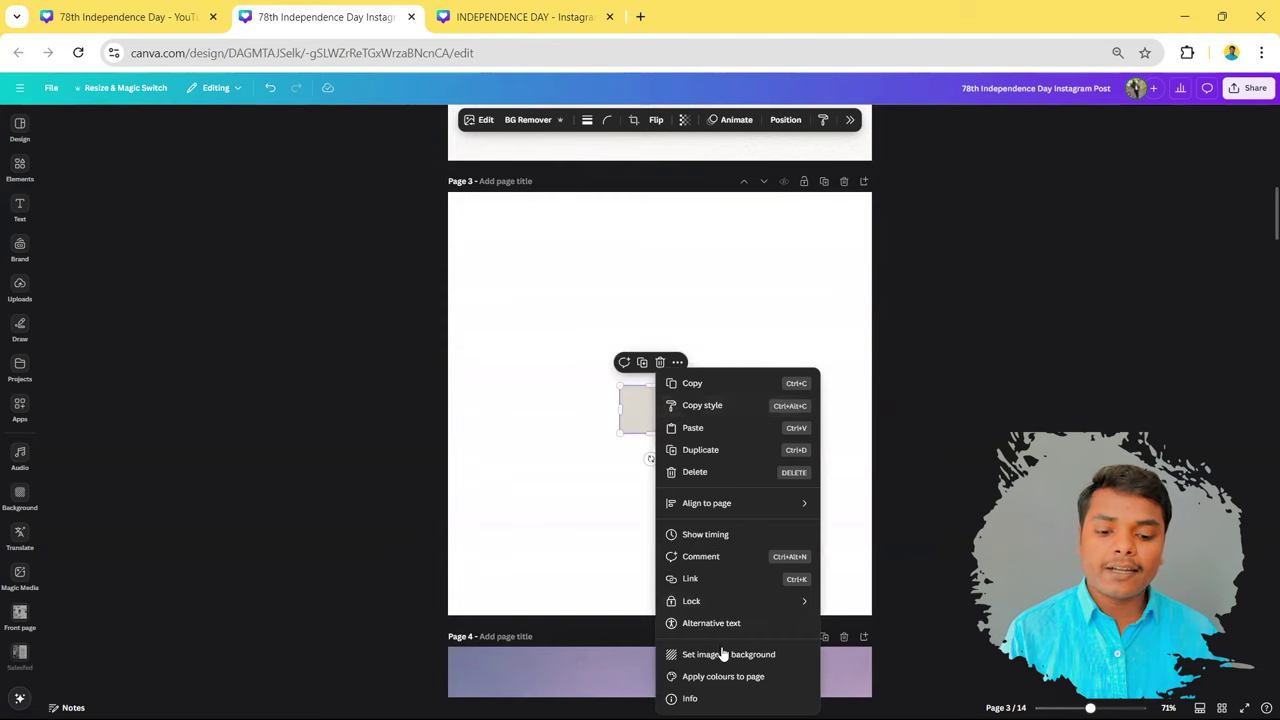
{"action": "left_click", "coordinate": [720, 654]}
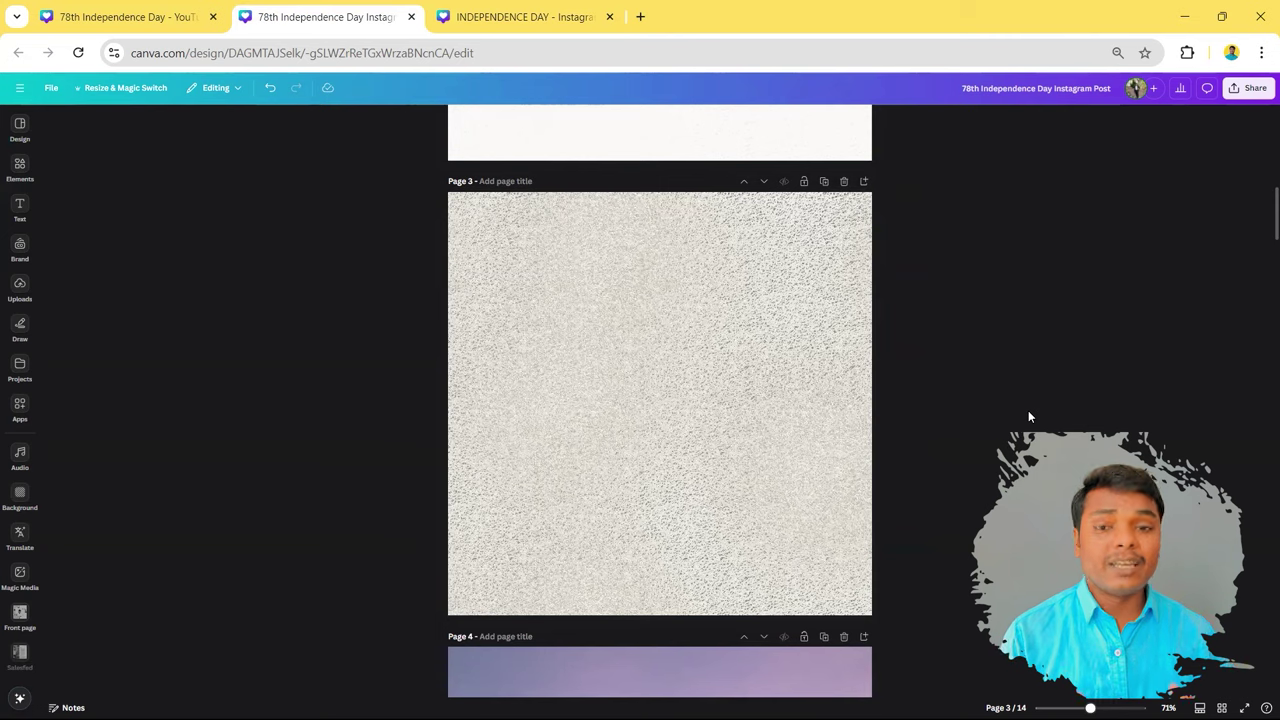
Step: Lower the page 3 texture's transparency to 18 so it looks nearly white
{"action": "left_click", "coordinate": [830, 360]}
{"action": "left_click", "coordinate": [698, 120]}
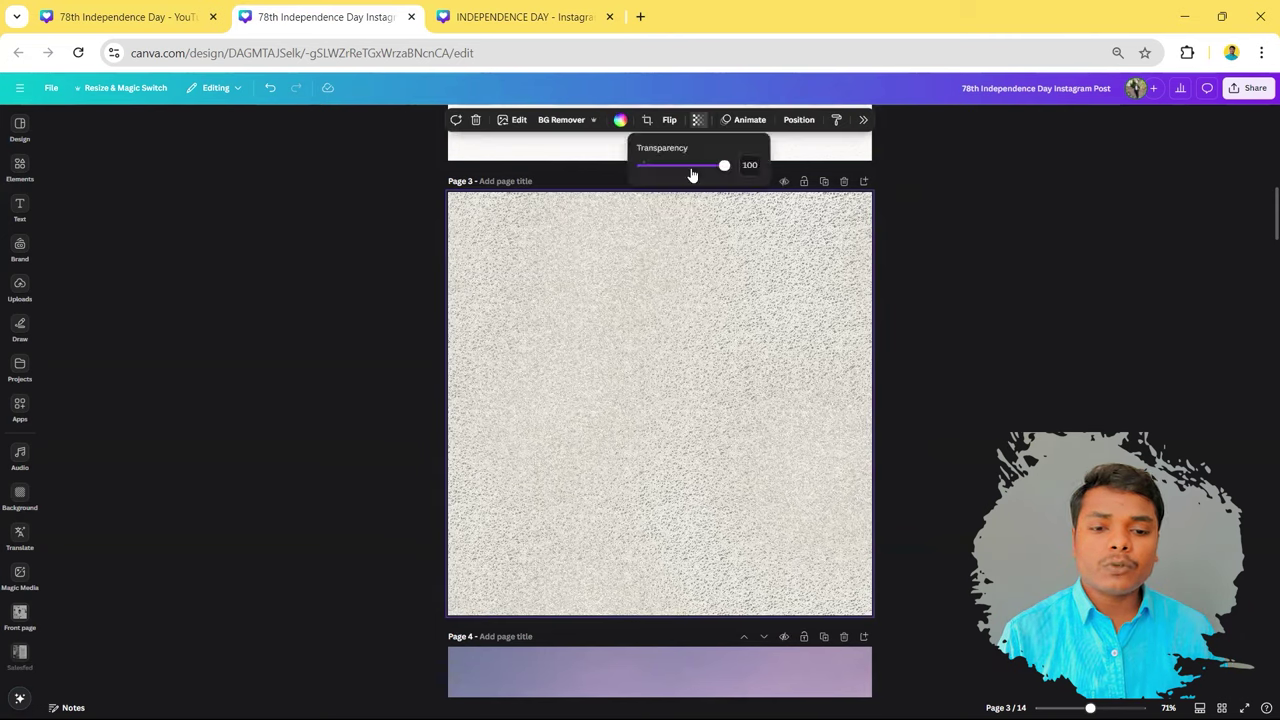
{"action": "left_click_drag", "start_coordinate": [716, 170], "coordinate": [657, 170]}
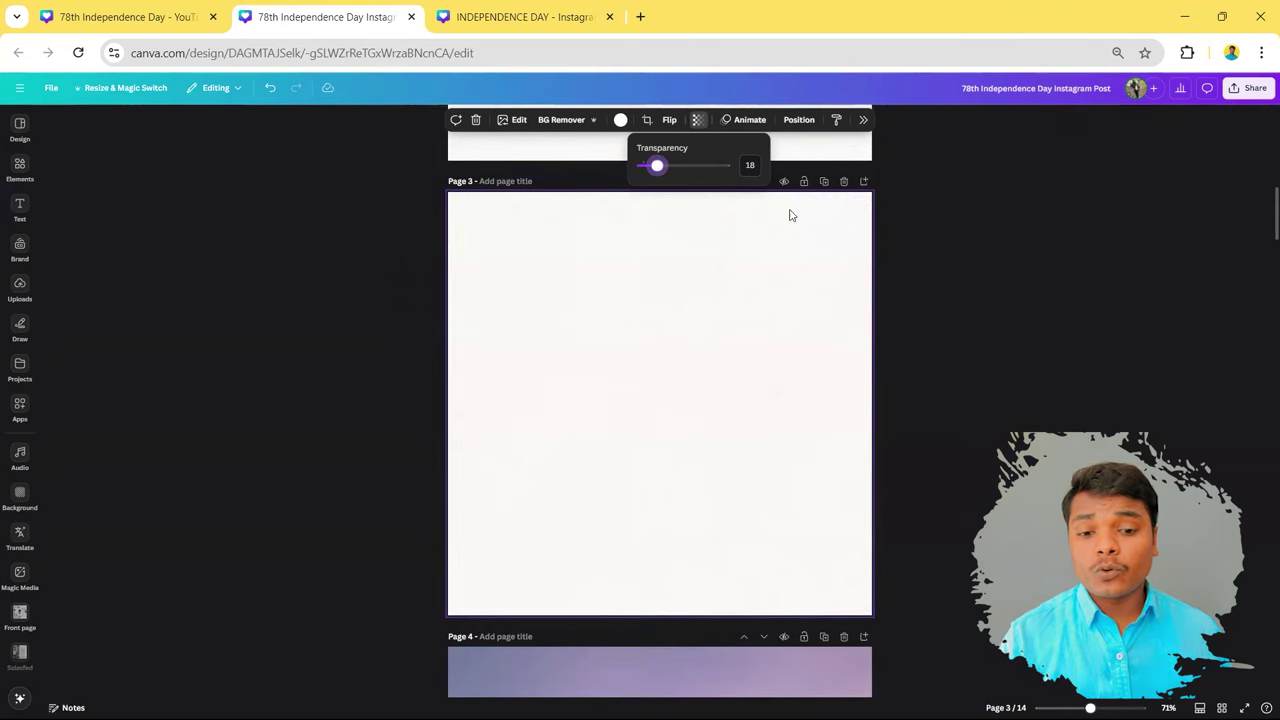
Step: Compare page 4's evening sky image with its asset and check its transparency
{"action": "scroll", "coordinate": [786, 314], "scroll_direction": "down", "scroll_amount": 5}
{"action": "left_click", "coordinate": [740, 366]}
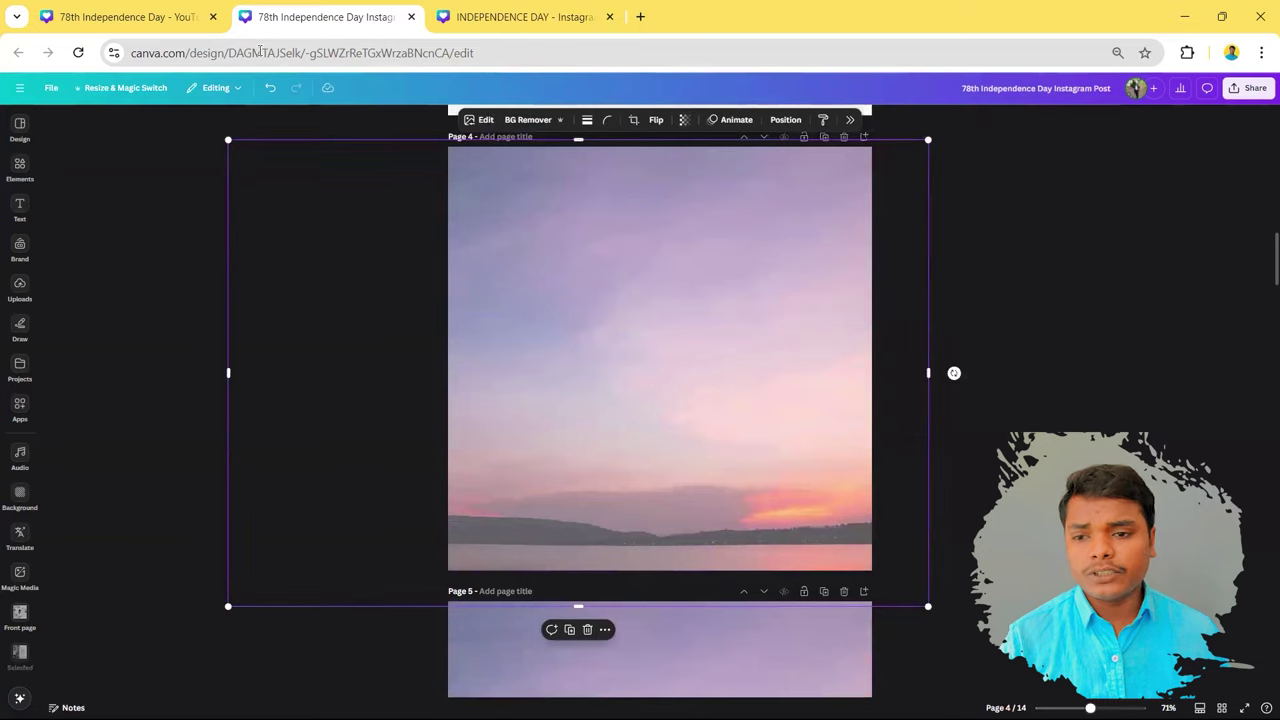
{"action": "left_click", "coordinate": [176, 10]}
{"action": "left_click", "coordinate": [770, 378]}
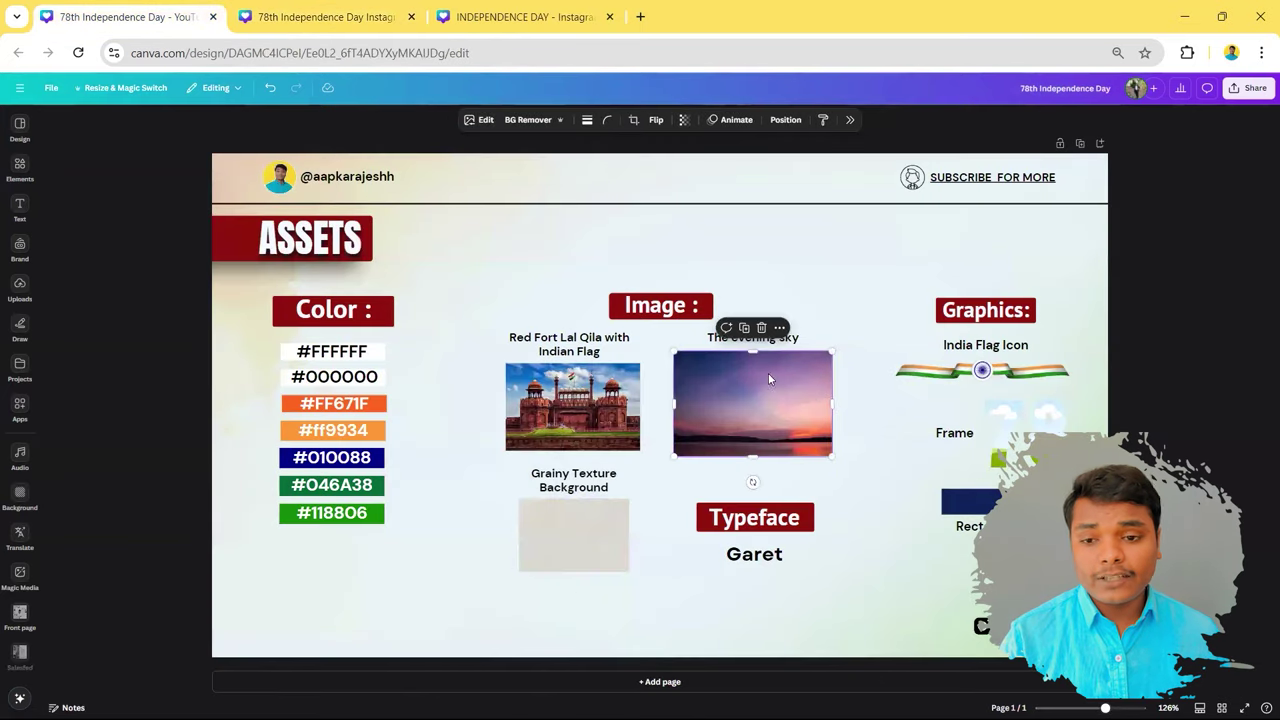
{"action": "left_click", "coordinate": [340, 14]}
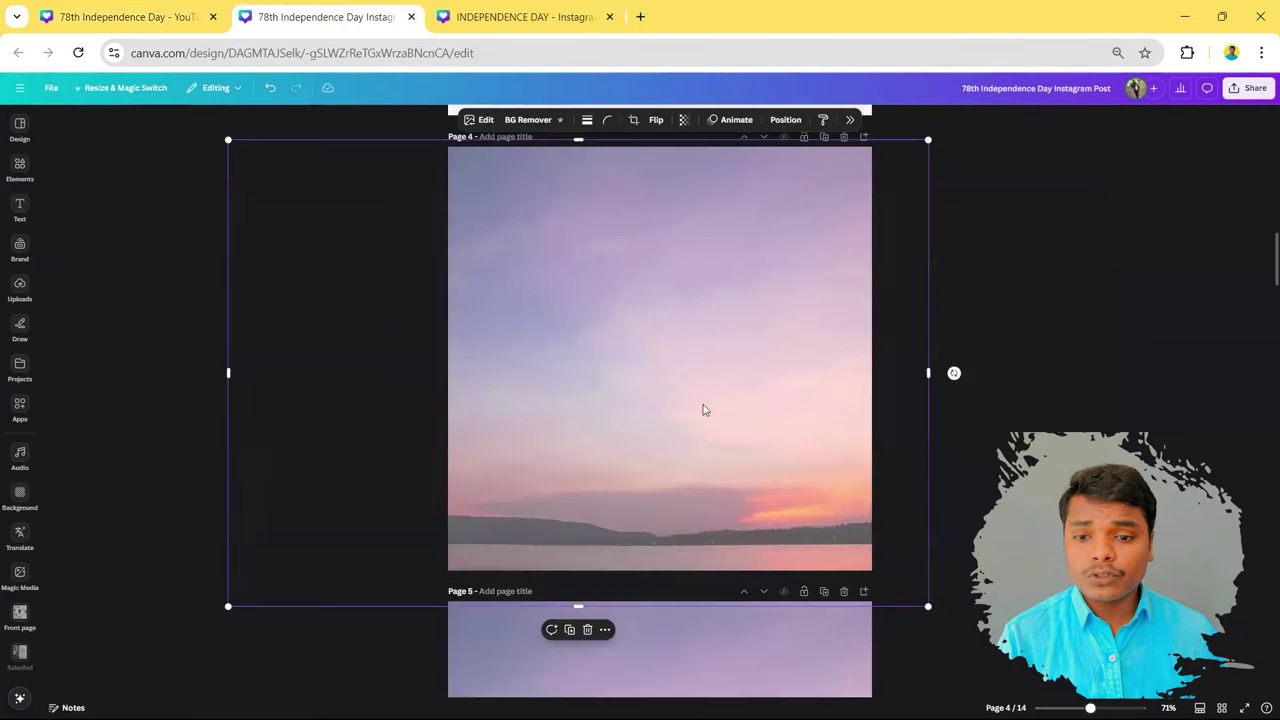
{"action": "left_click", "coordinate": [684, 120]}
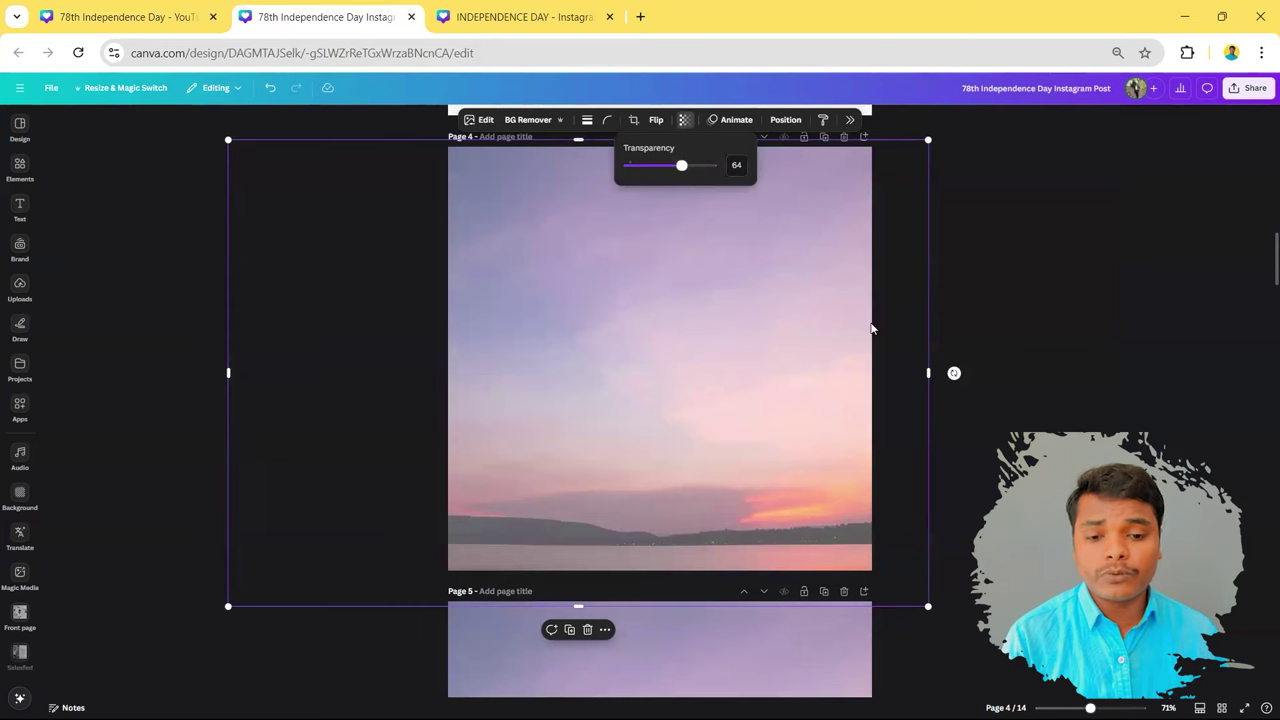
Step: Recheck the page 3 texture, then move through the evening sky and Red Fort on page 5
{"action": "scroll", "coordinate": [948, 337], "scroll_direction": "up", "scroll_amount": 1}
{"action": "scroll", "coordinate": [948, 337], "scroll_direction": "up", "scroll_amount": 4}
{"action": "scroll", "coordinate": [691, 266], "scroll_direction": "up", "scroll_amount": 1}
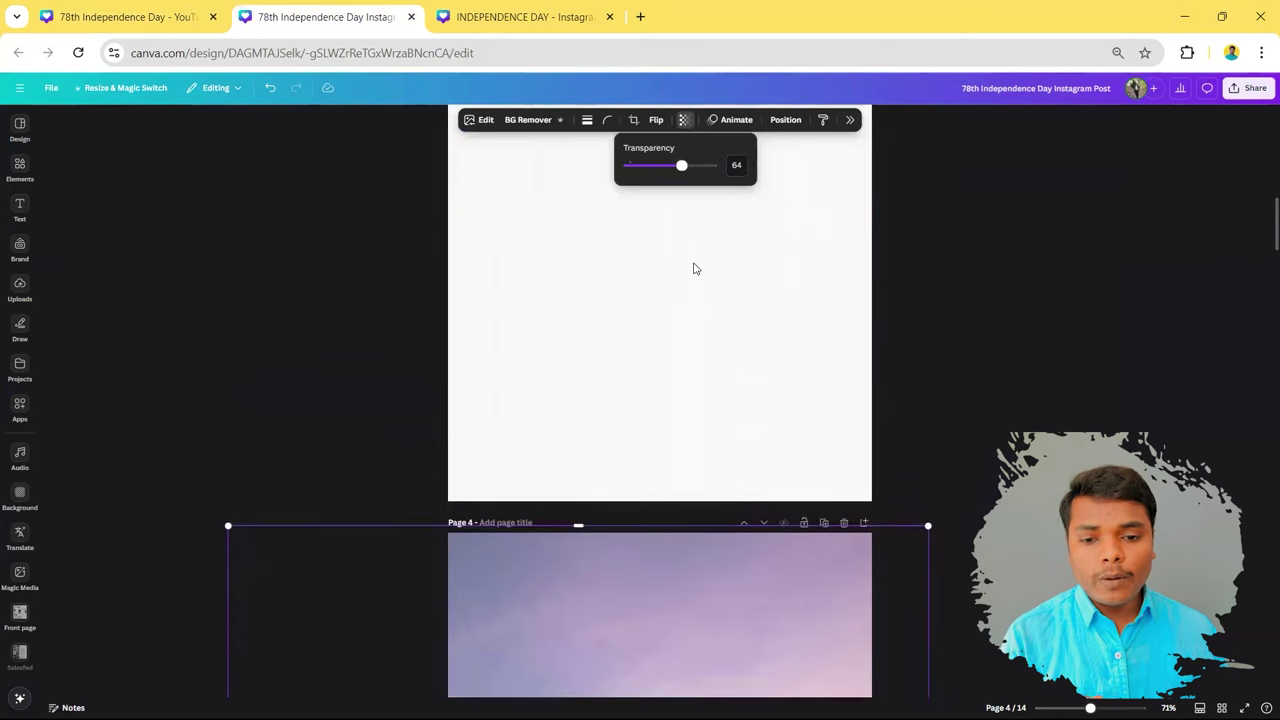
{"action": "scroll", "coordinate": [672, 269], "scroll_direction": "up", "scroll_amount": 2}
{"action": "left_click", "coordinate": [674, 272]}
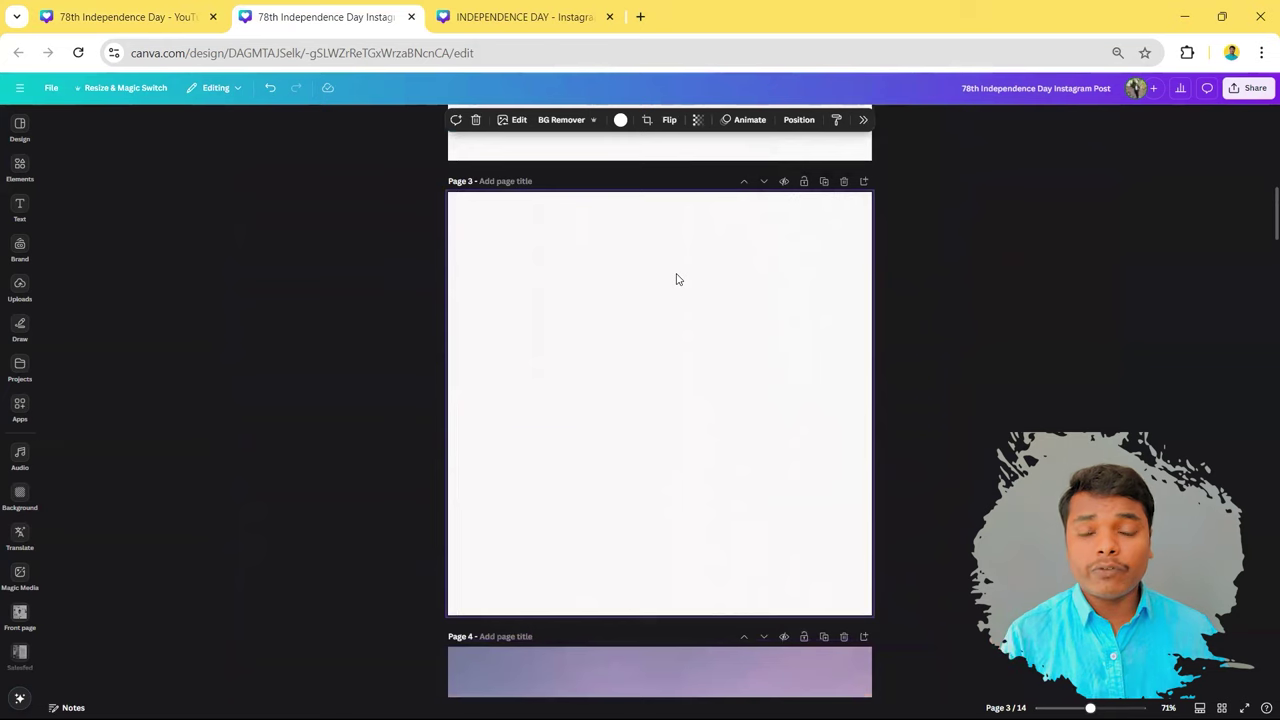
{"action": "scroll", "coordinate": [676, 279], "scroll_direction": "down", "scroll_amount": 2}
{"action": "scroll", "coordinate": [721, 336], "scroll_direction": "down", "scroll_amount": 2}
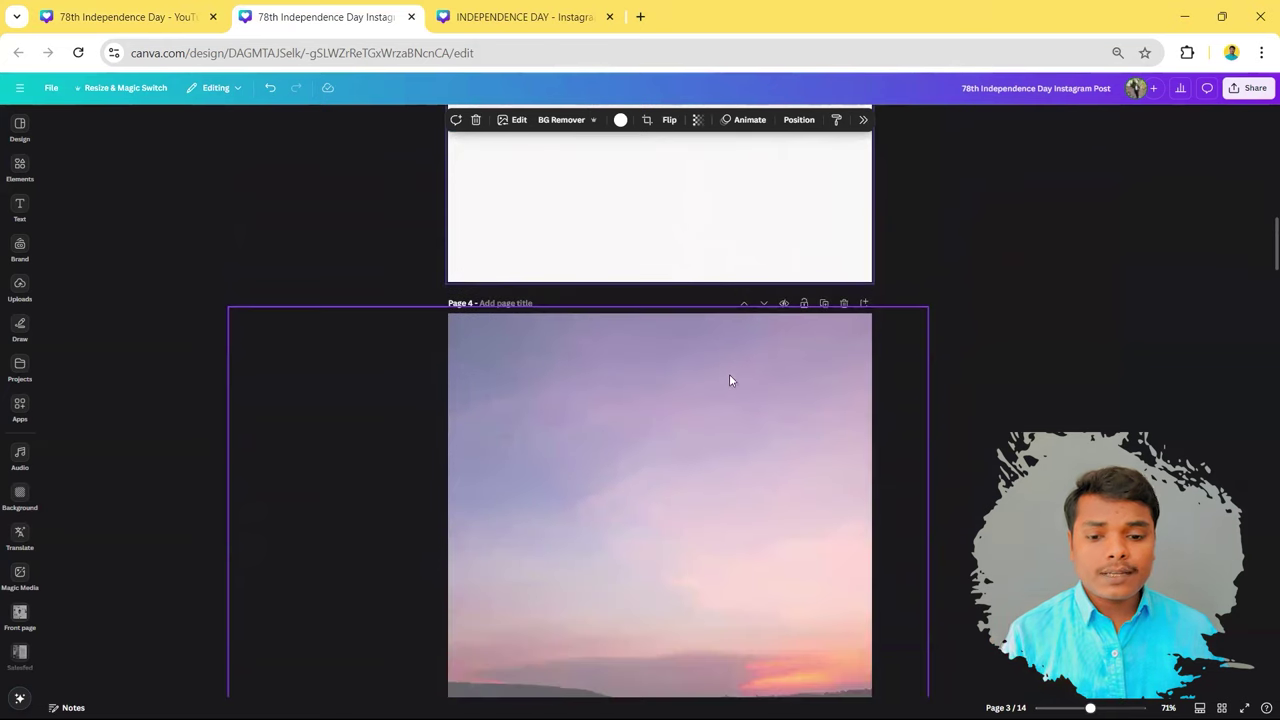
{"action": "scroll", "coordinate": [729, 376], "scroll_direction": "down", "scroll_amount": 1}
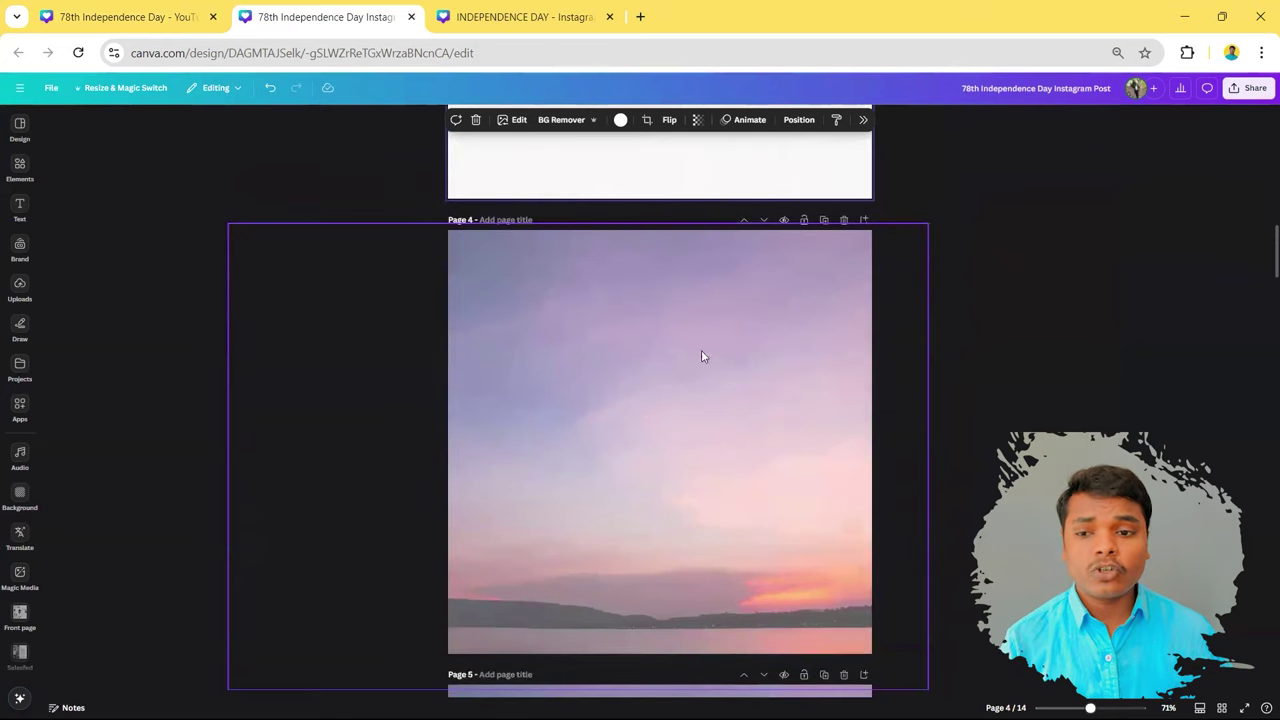
{"action": "left_click", "coordinate": [632, 438]}
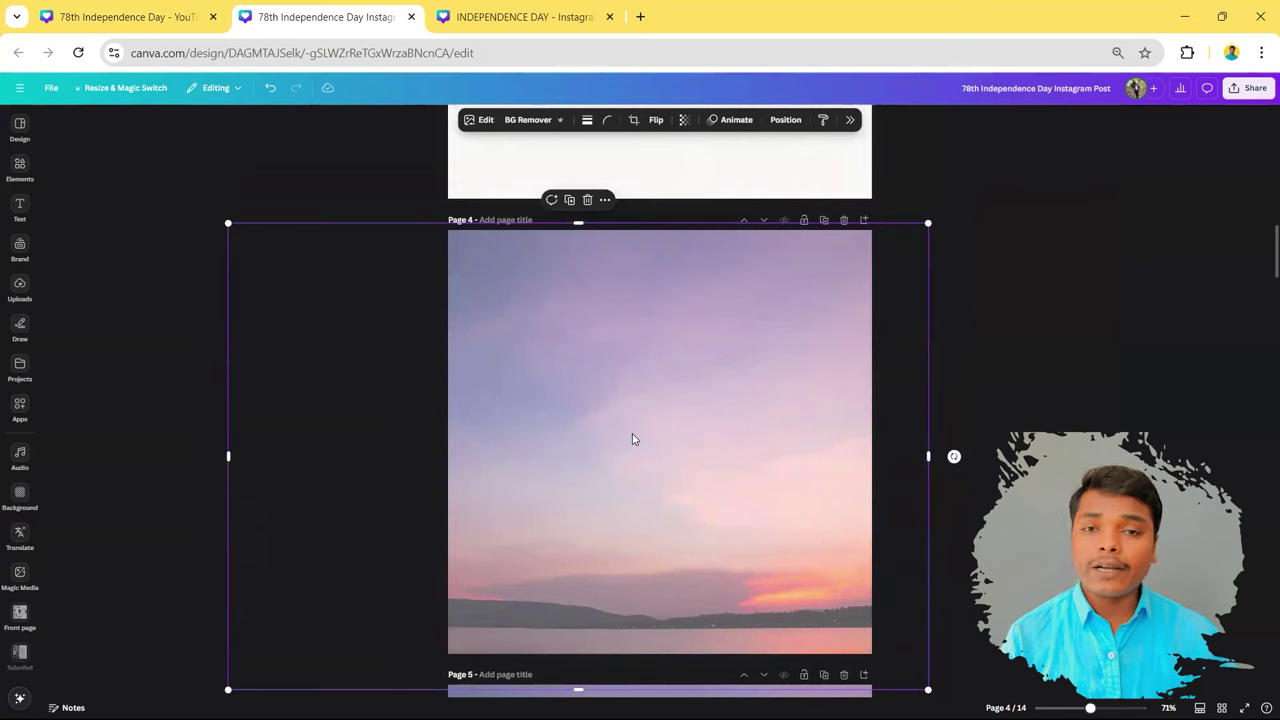
{"action": "scroll", "coordinate": [632, 438], "scroll_direction": "down", "scroll_amount": 5}
{"action": "left_click", "coordinate": [632, 438]}
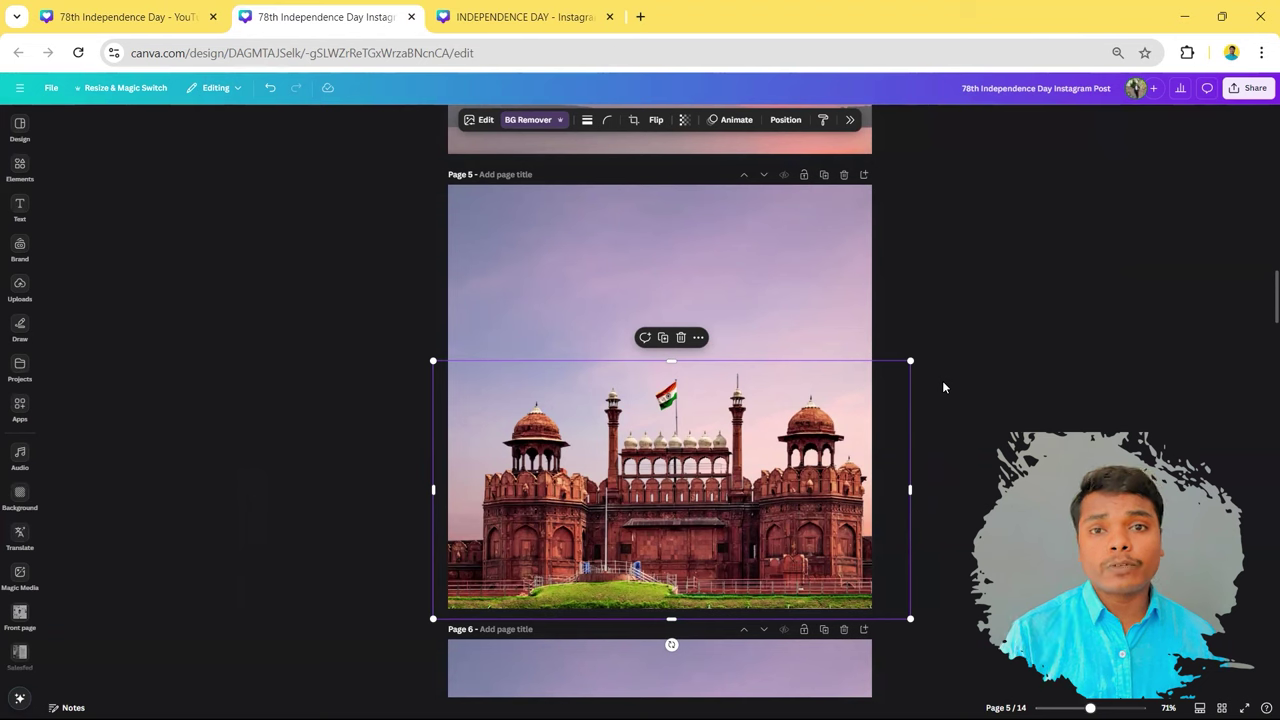
Step: Open a new blank Chrome tab beside the Canva design
{"action": "left_click", "coordinate": [640, 16]}
Step: Search Google for 'background remover', skim the results, and close the tab
{"action": "type", "text": "BACJ"}
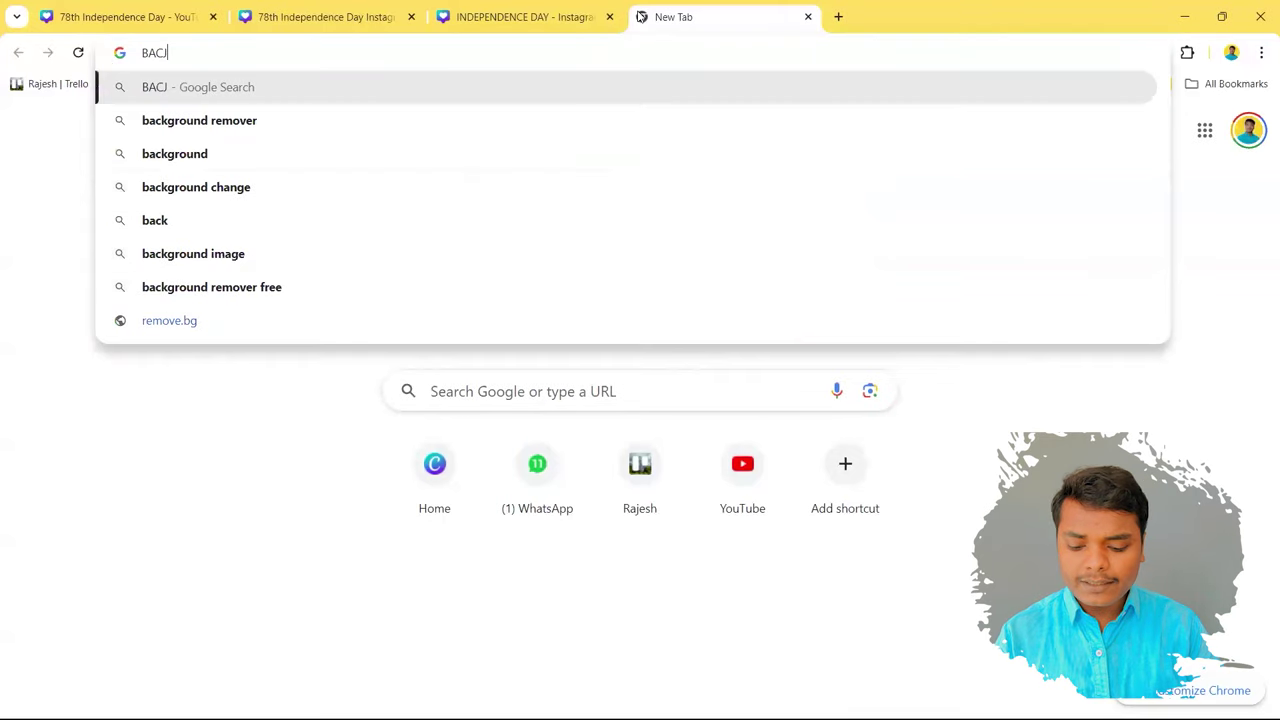
{"action": "key", "text": "BackSpace"}
{"action": "type", "text": "KG"}
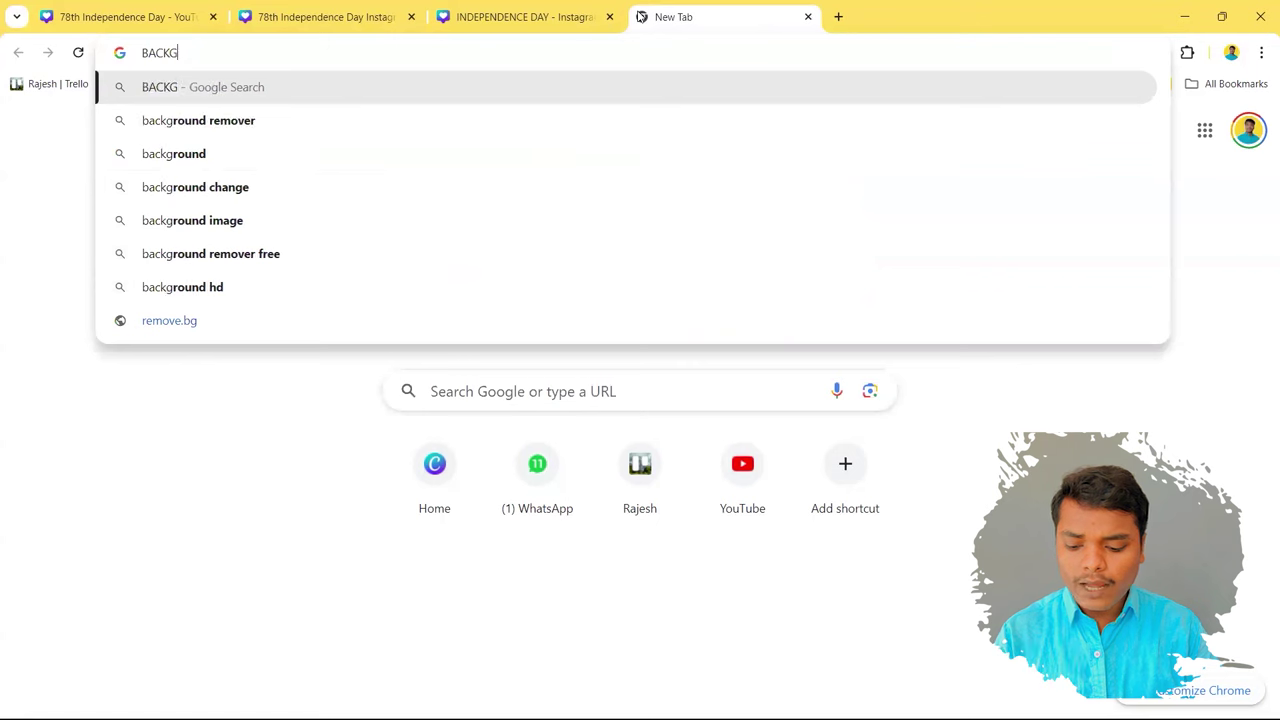
{"action": "type", "text": "ROUN"}
{"action": "key", "text": "Return"}
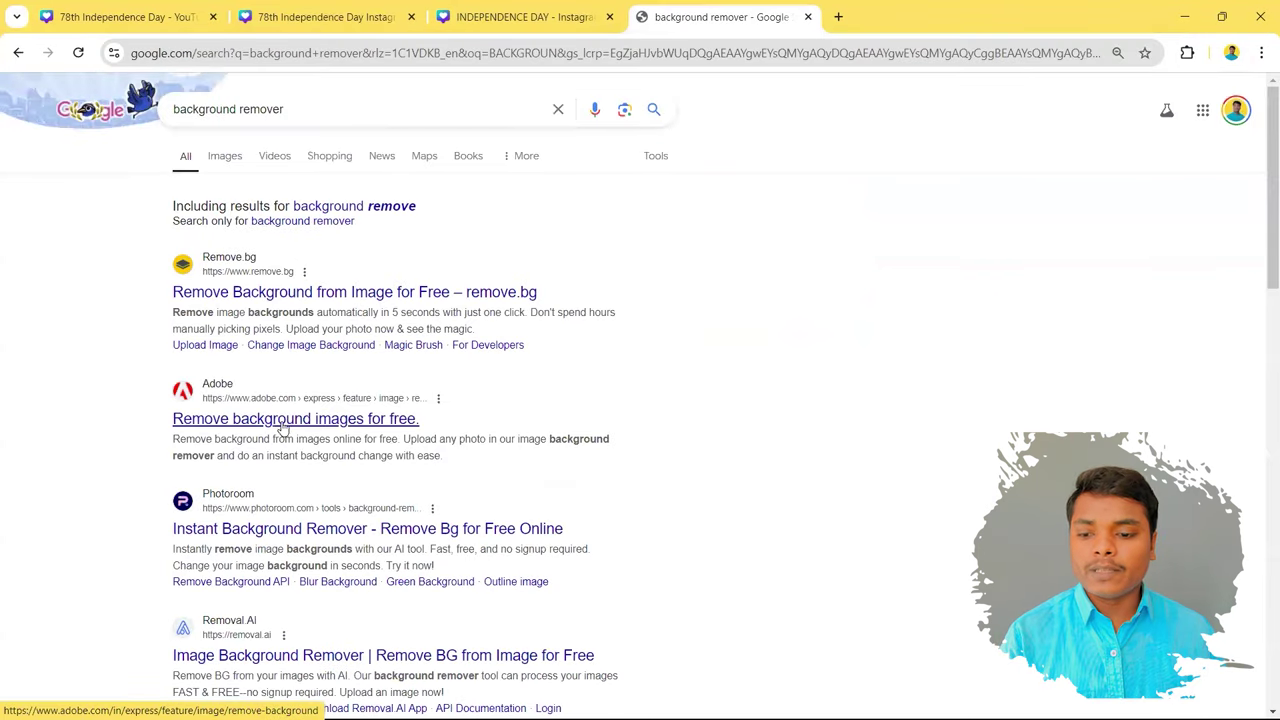
{"action": "scroll", "coordinate": [262, 500], "scroll_direction": "down", "scroll_amount": 1}
{"action": "scroll", "coordinate": [257, 508], "scroll_direction": "down", "scroll_amount": 1}
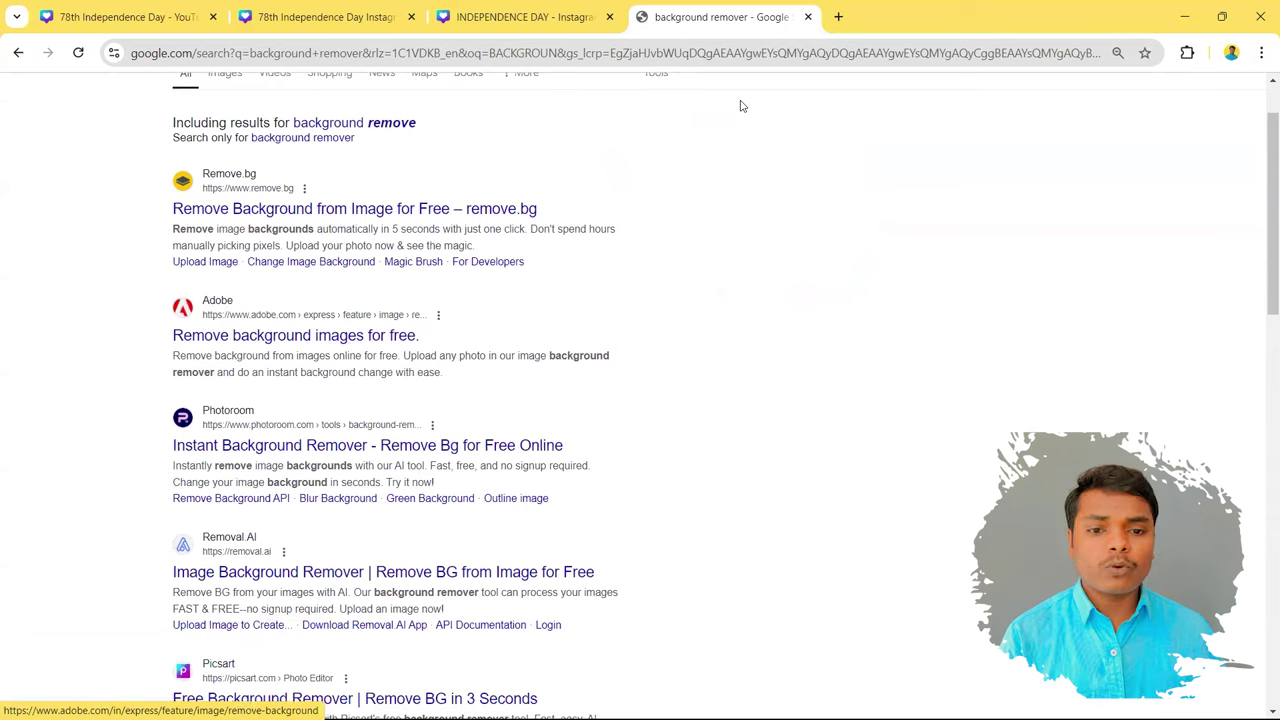
{"action": "left_click", "coordinate": [808, 17]}
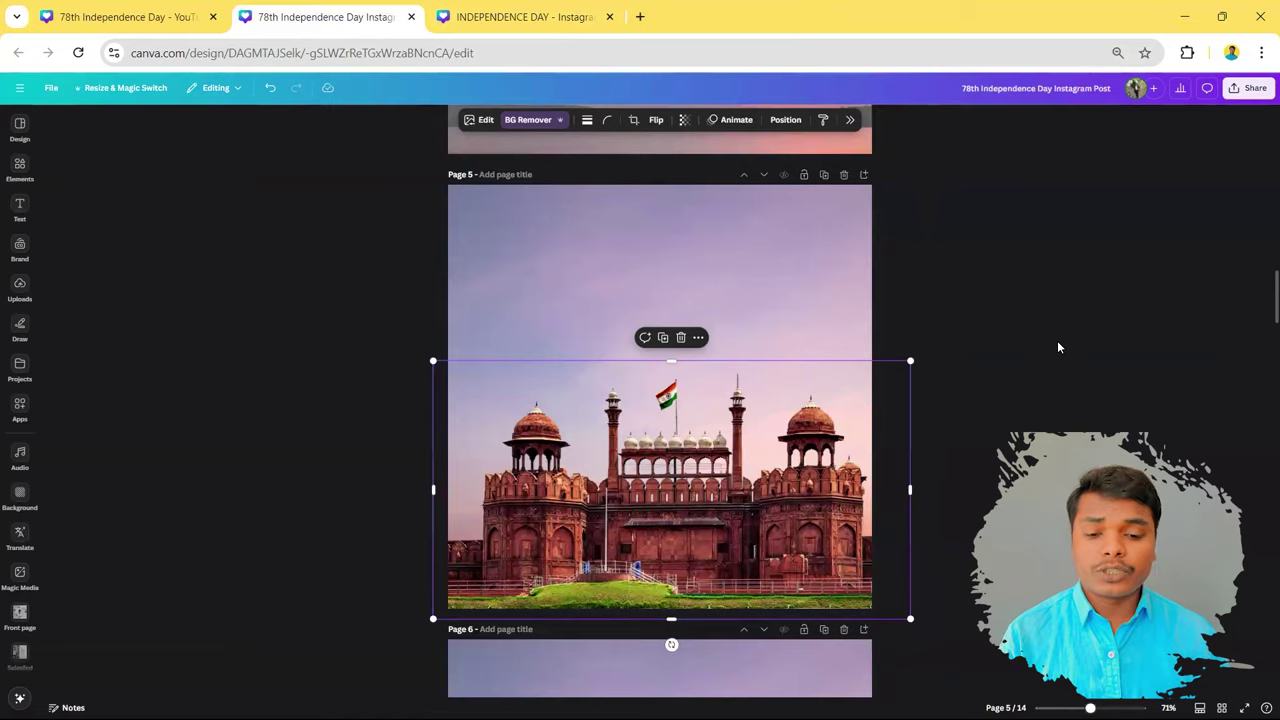
Step: Scroll to page 6, select the 78 numerals over the Red Fort, then the 8 alone
{"action": "scroll", "coordinate": [1058, 347], "scroll_direction": "down", "scroll_amount": 2}
{"action": "scroll", "coordinate": [1058, 347], "scroll_direction": "down", "scroll_amount": 3}
{"action": "left_click", "coordinate": [610, 314]}
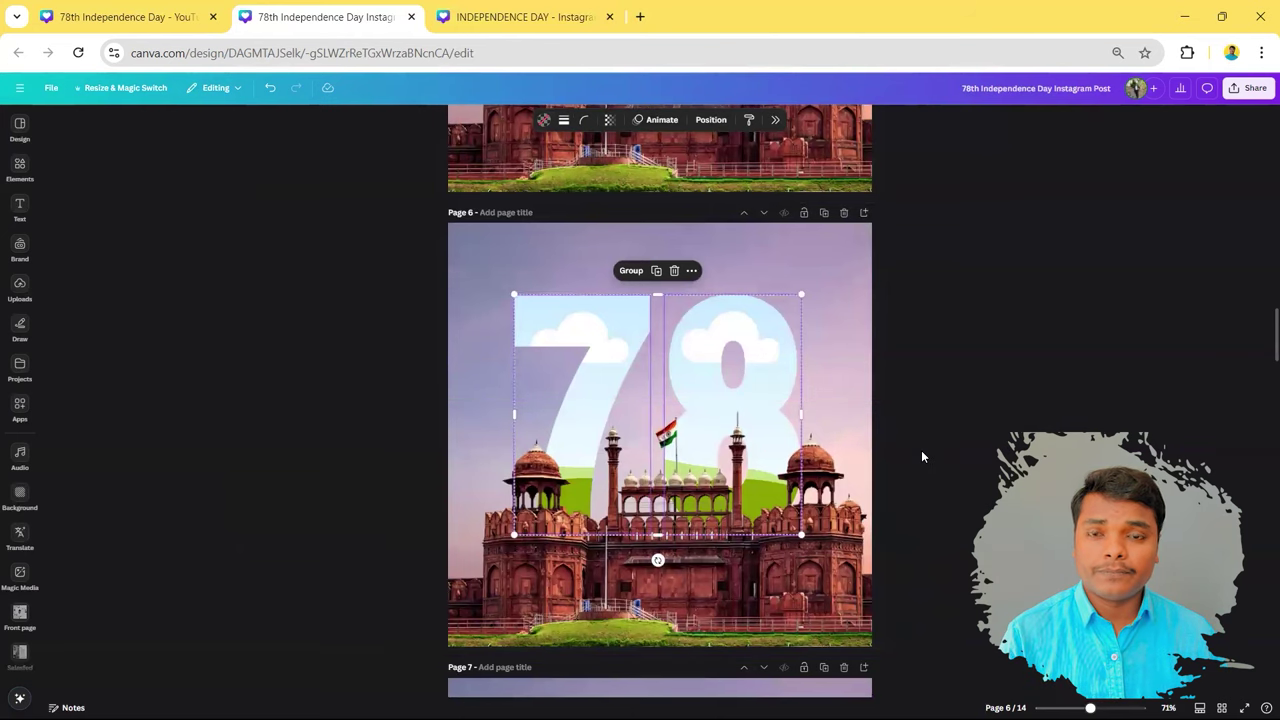
{"action": "scroll", "coordinate": [742, 232], "scroll_direction": "up", "scroll_amount": 2, "text": "ctrl"}
{"action": "left_click", "coordinate": [742, 232]}
{"action": "scroll", "coordinate": [741, 228], "scroll_direction": "up", "scroll_amount": 1}
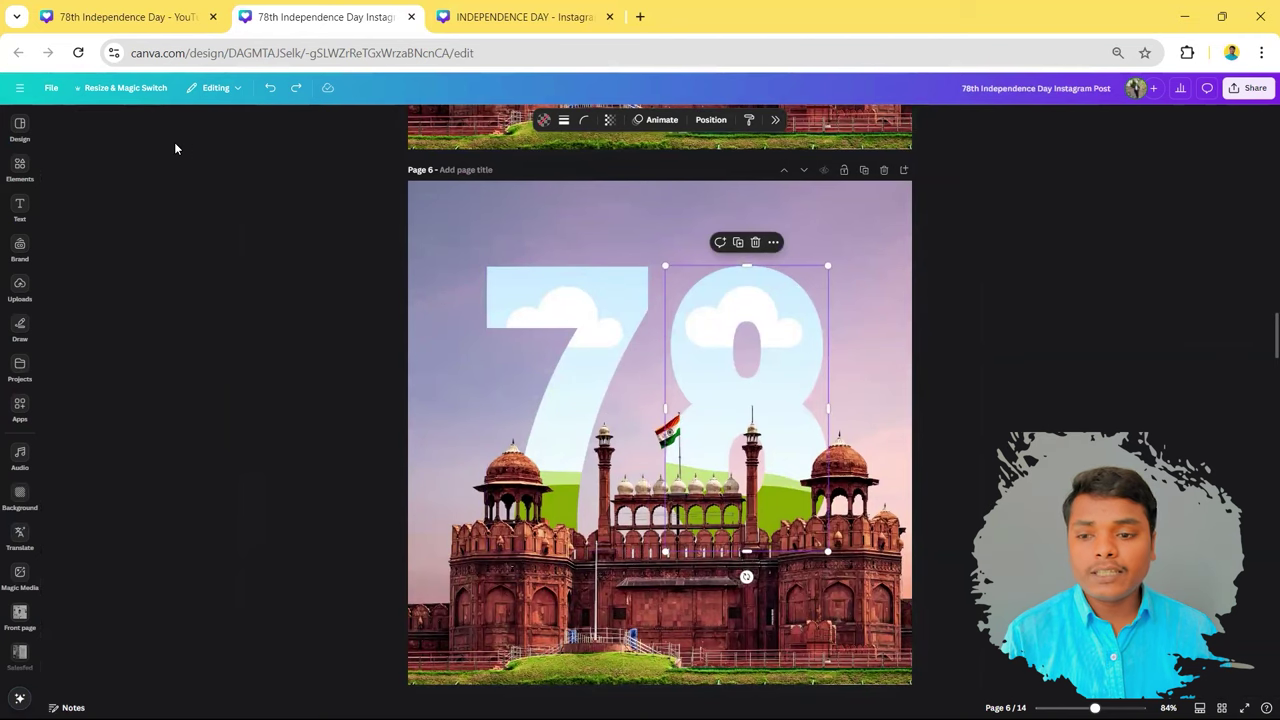
{"action": "left_click", "coordinate": [50, 90]}
{"action": "mouse_move", "coordinate": [77, 230]}
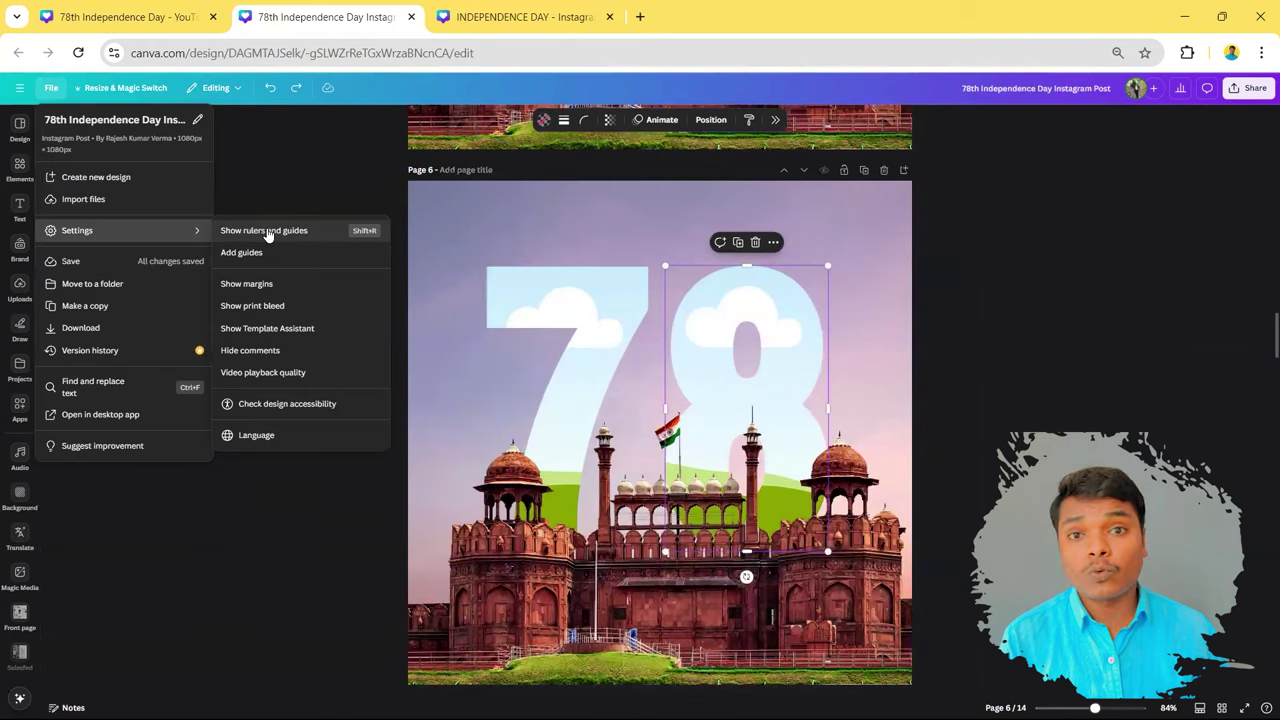
{"action": "left_click", "coordinate": [268, 231]}
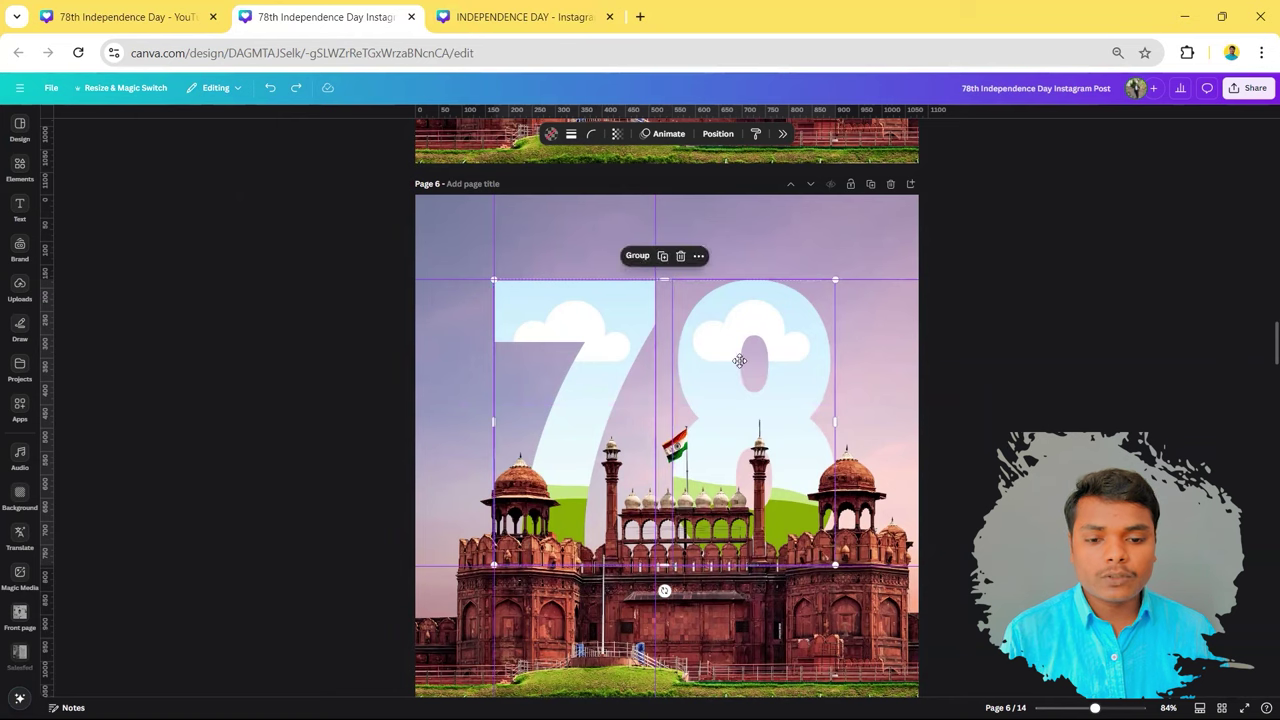
{"action": "left_click_drag", "start_coordinate": [746, 363], "coordinate": [738, 361]}
{"action": "key", "text": "ctrl+z"}
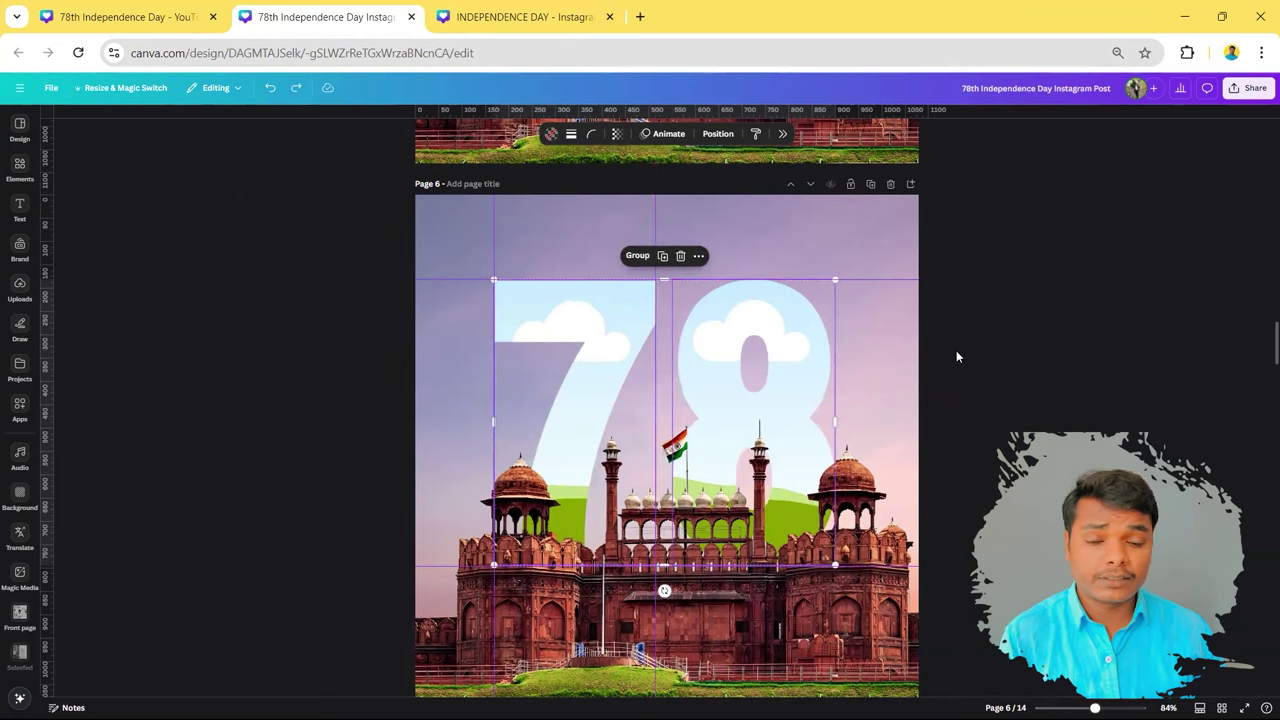
{"action": "left_click", "coordinate": [965, 367]}
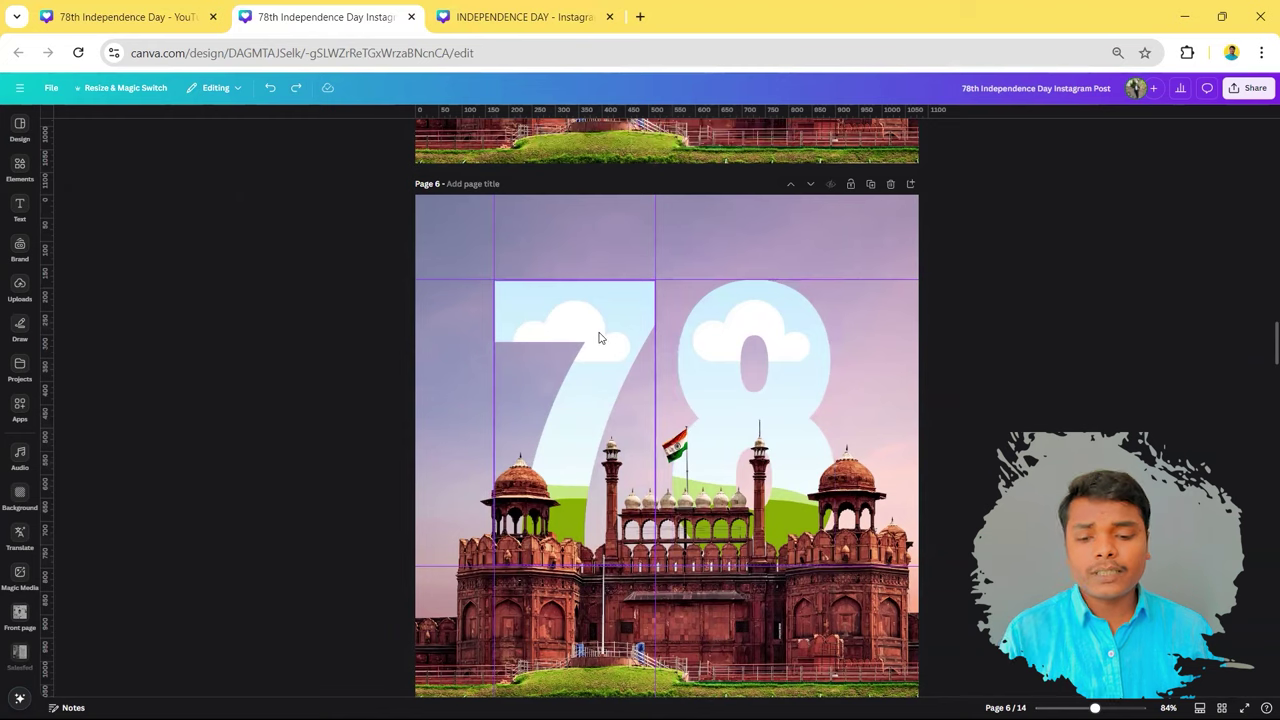
{"action": "left_click", "coordinate": [603, 337]}
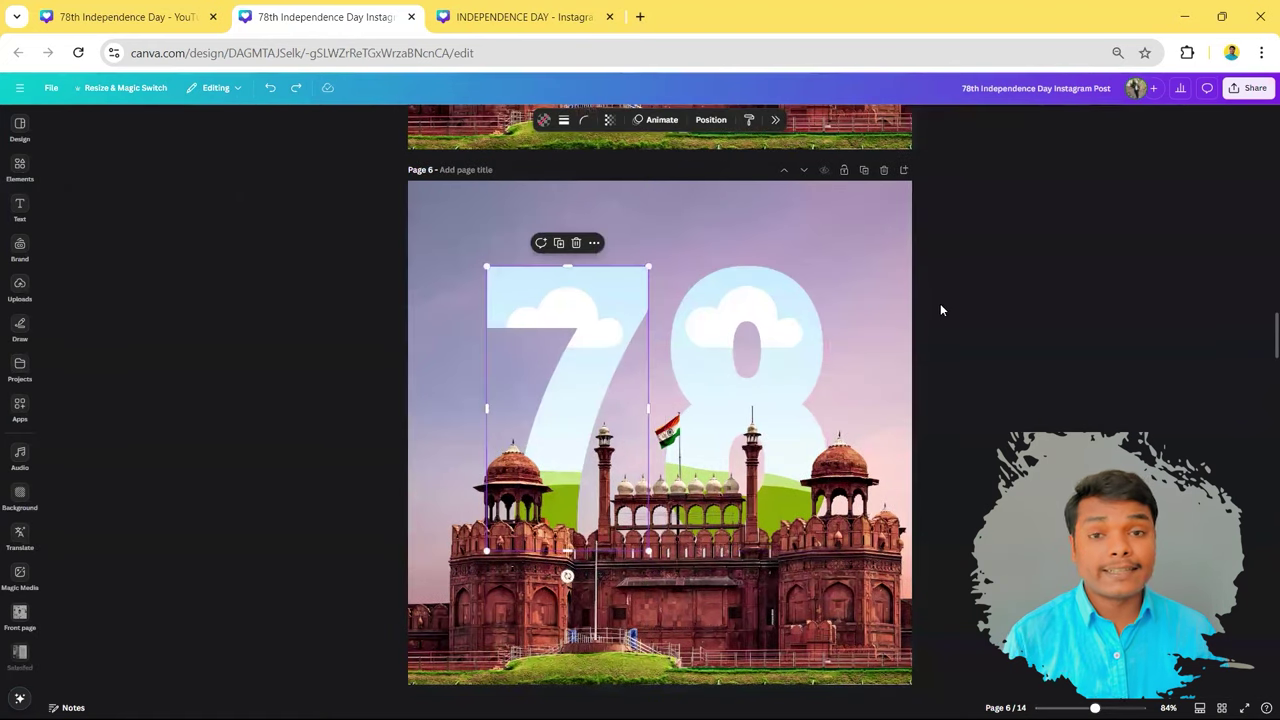
Step: Give the 7 a new white-to-grey gradient fill and select its grey stop for editing
{"action": "left_click", "coordinate": [543, 120]}
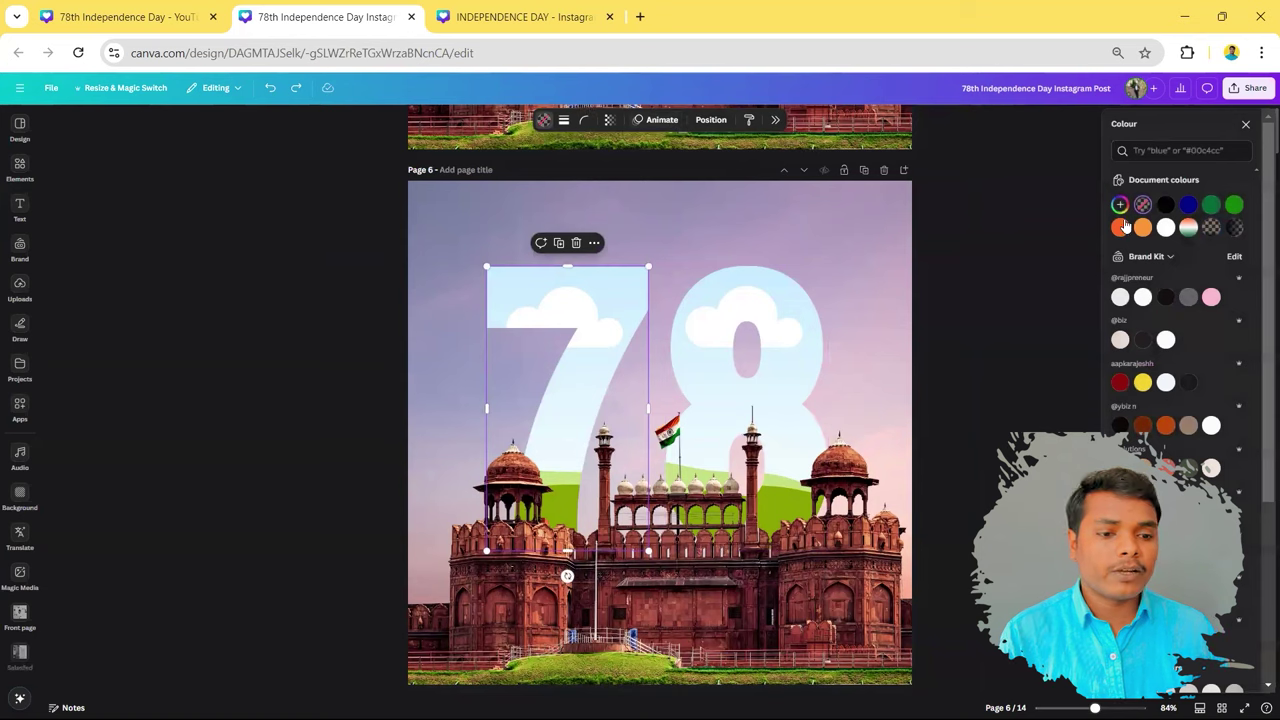
{"action": "left_click", "coordinate": [1119, 204]}
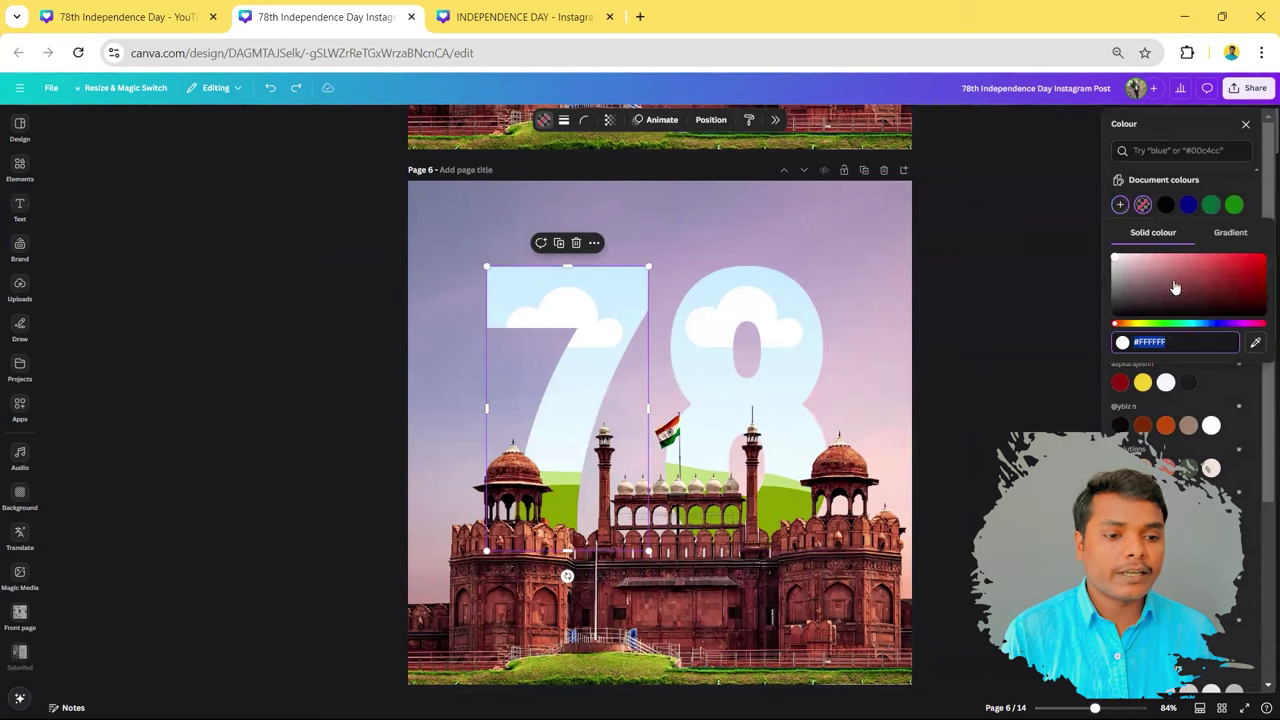
{"action": "left_click", "coordinate": [1231, 234]}
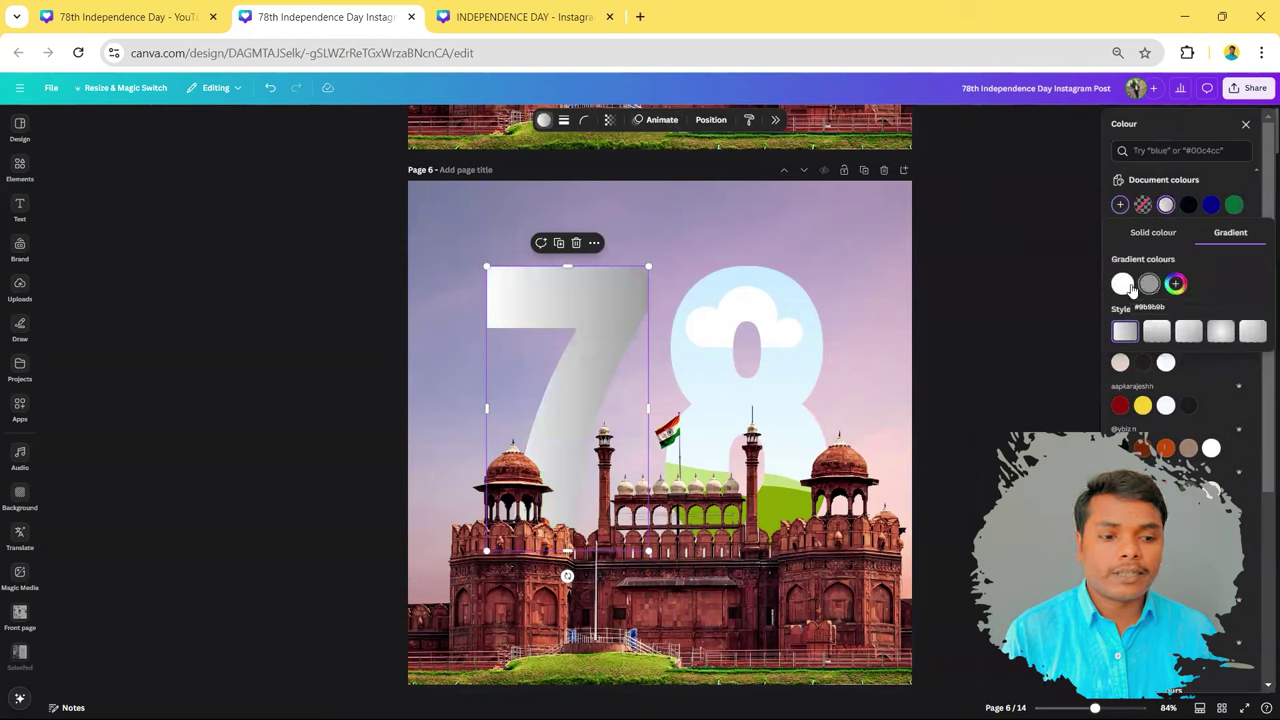
{"action": "left_click", "coordinate": [1121, 285]}
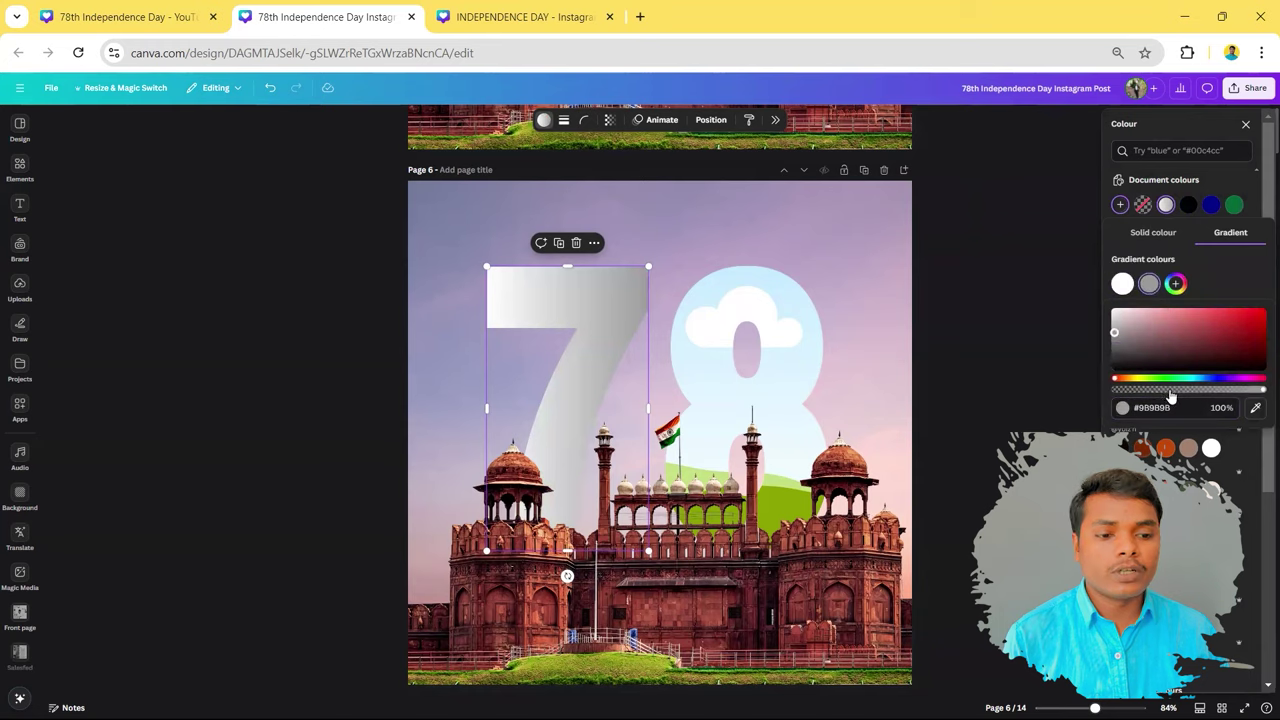
{"action": "left_click", "coordinate": [98, 16]}
Step: Change the 7's grey gradient stop to #FF671F orange and add a third stop
{"action": "left_click", "coordinate": [353, 410]}
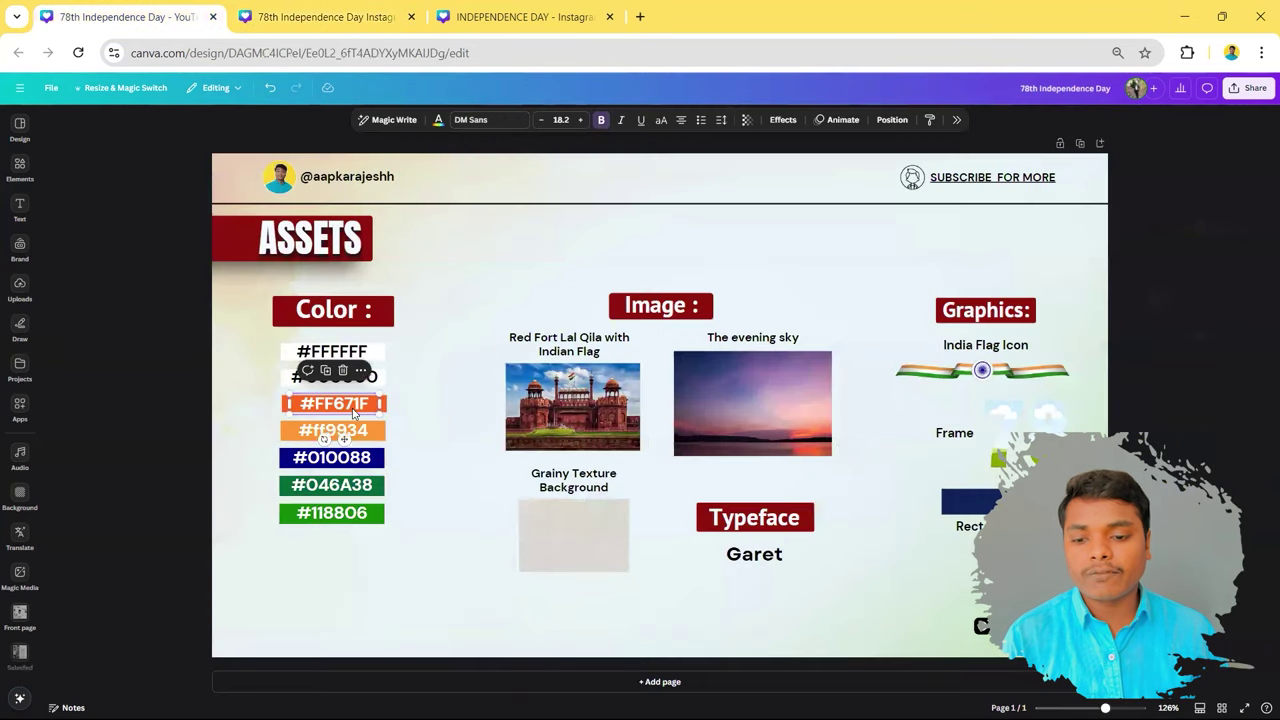
{"action": "double_click", "coordinate": [357, 407]}
{"action": "key", "text": "ctrl+c"}
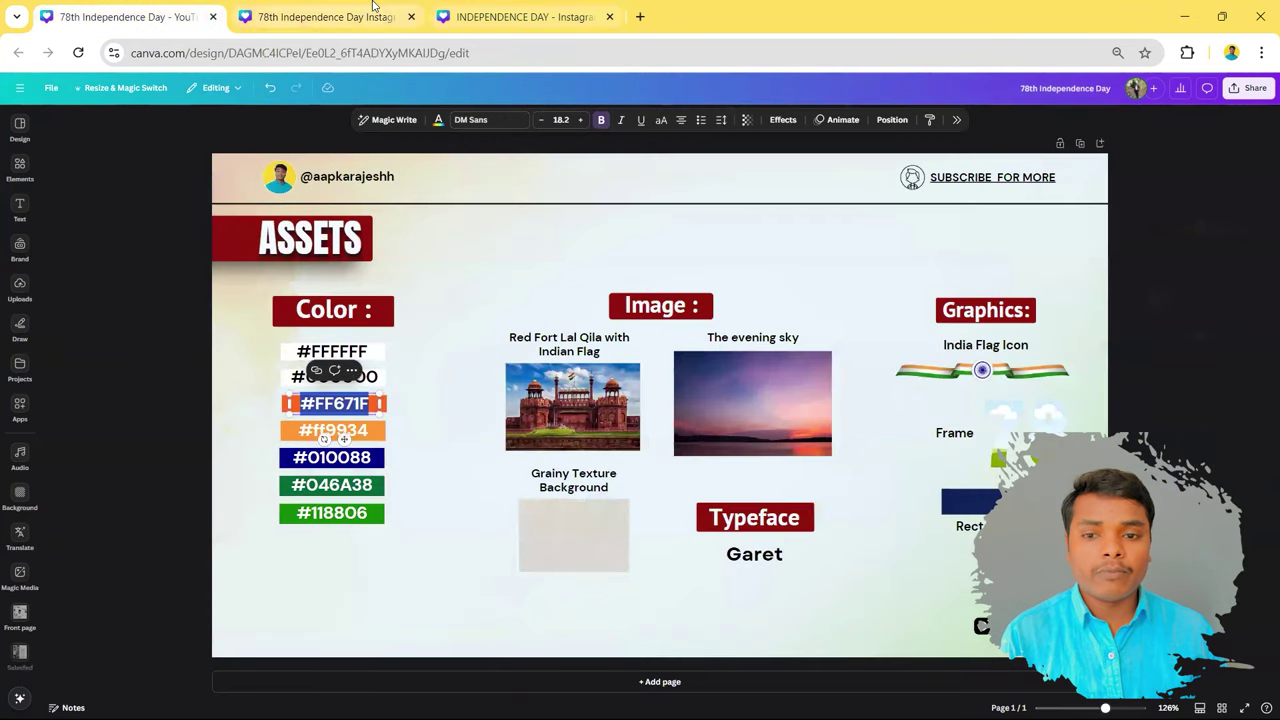
{"action": "left_click", "coordinate": [320, 16]}
{"action": "left_click", "coordinate": [1150, 407]}
{"action": "key", "text": "ctrl+v"}
{"action": "key", "text": "Return"}
{"action": "left_click", "coordinate": [1175, 284]}
Step: Copy #046A38 from the assets palette and select the new stop's hex value
{"action": "left_click", "coordinate": [110, 16]}
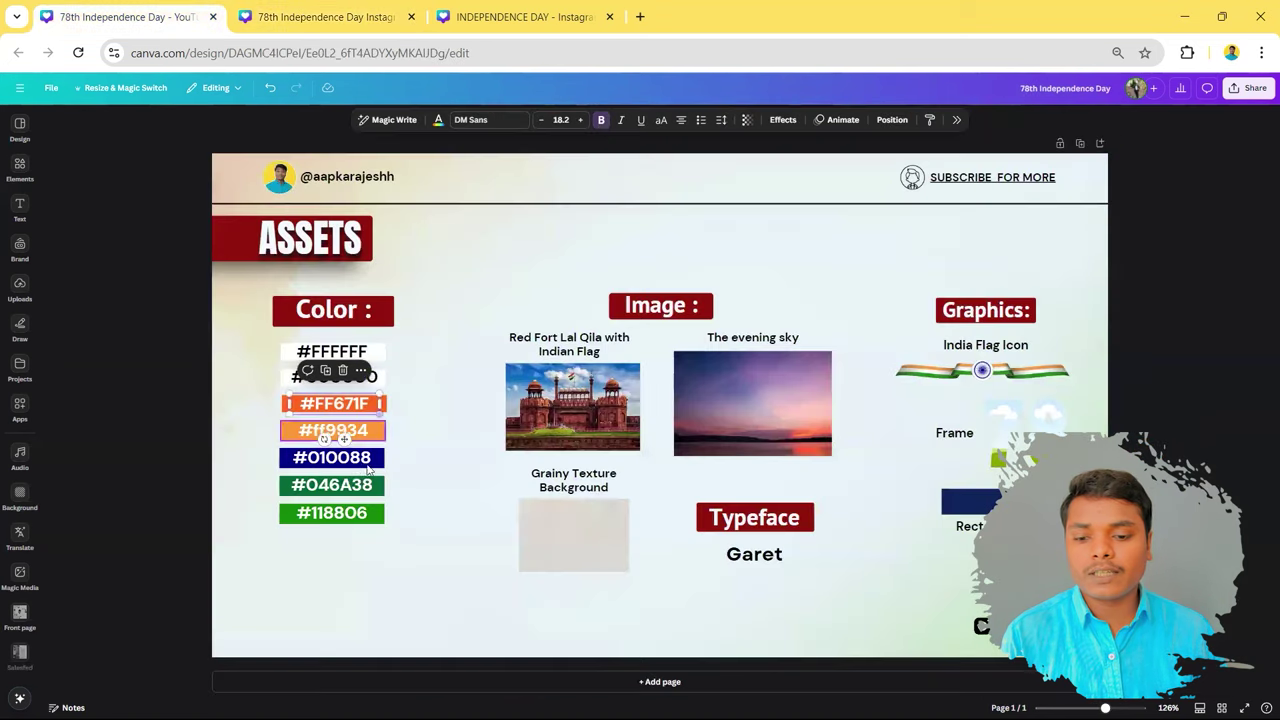
{"action": "left_click", "coordinate": [362, 480]}
{"action": "double_click", "coordinate": [360, 480]}
{"action": "key", "text": "ctrl+c"}
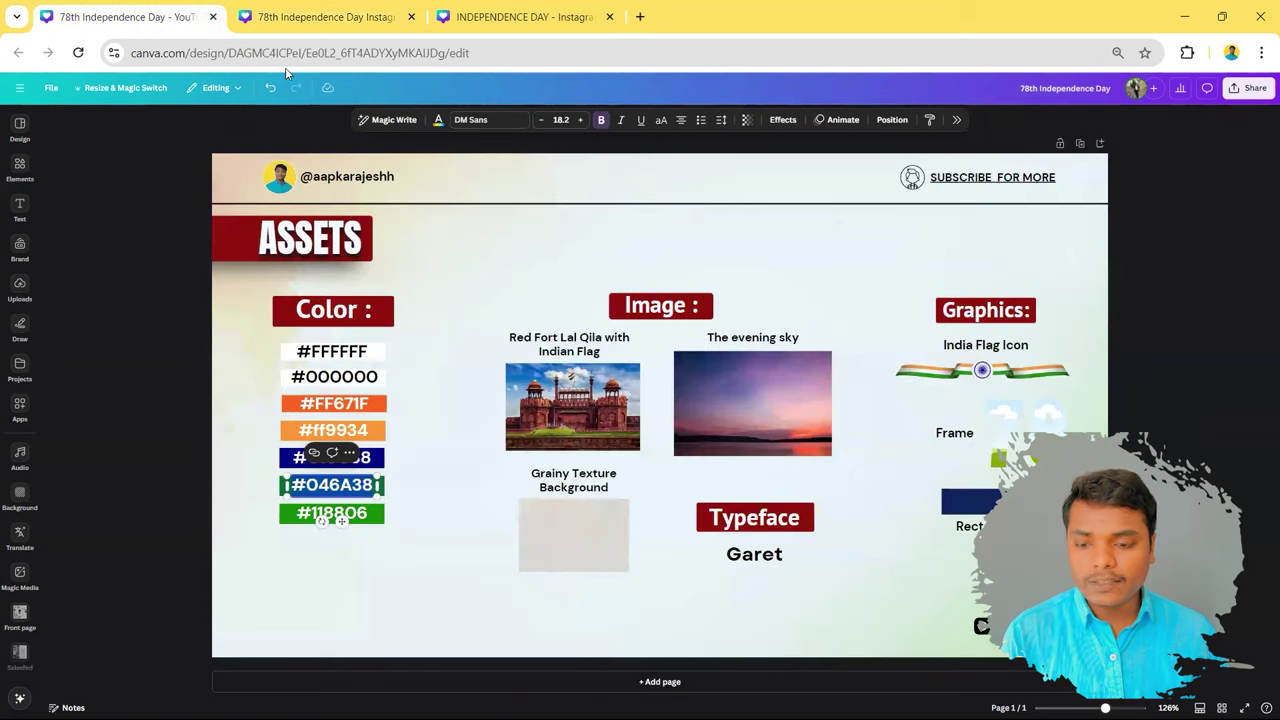
{"action": "left_click", "coordinate": [320, 16]}
{"action": "left_click", "coordinate": [1196, 401]}
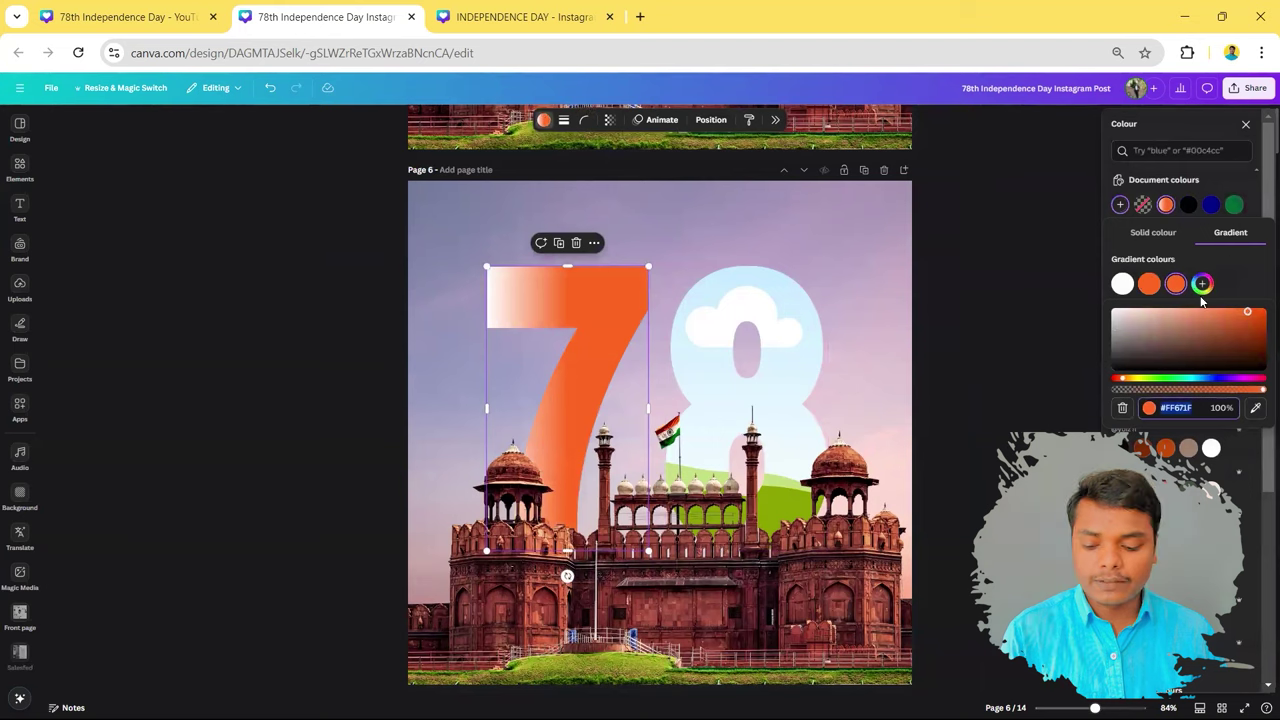
Step: Make the 7's gradient vertical orange, white in the middle, #046A38 green at the bottom
{"action": "key", "text": "ctrl+v"}
{"action": "left_click", "coordinate": [1234, 258]}
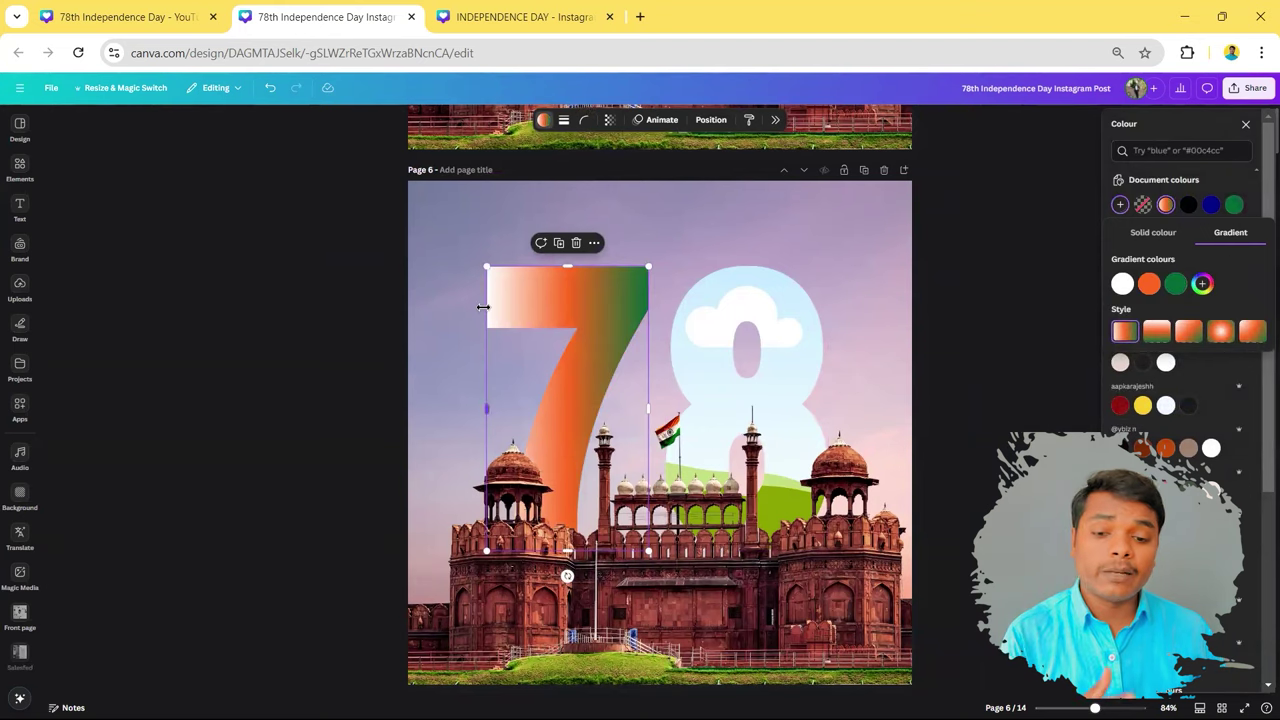
{"action": "left_click_drag", "start_coordinate": [1122, 284], "coordinate": [1149, 284]}
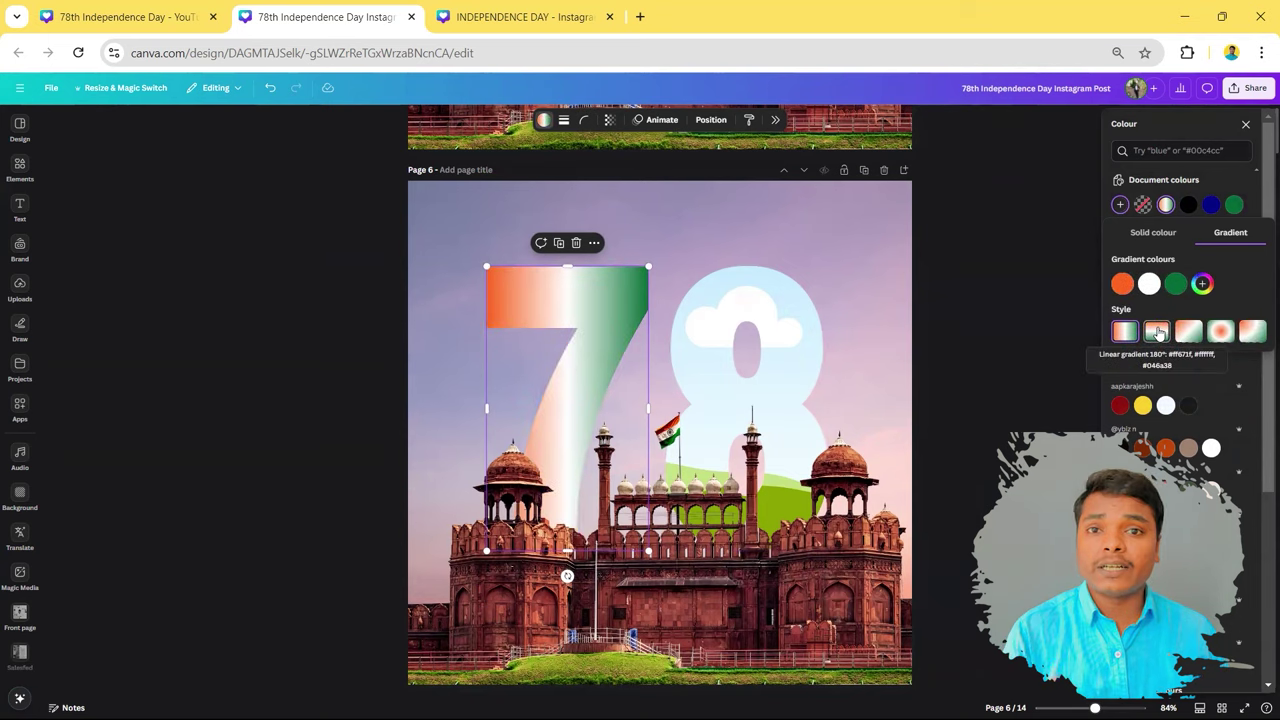
{"action": "left_click", "coordinate": [1157, 333]}
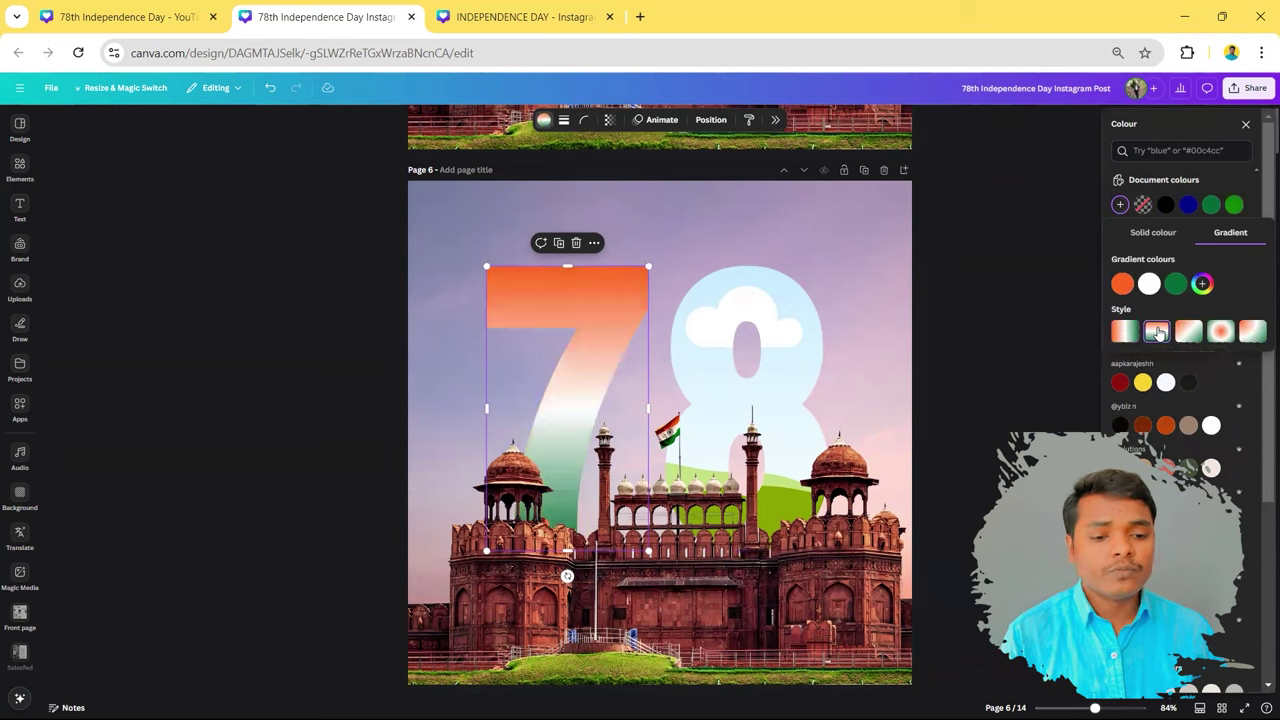
Step: Apply the same tricolour gradient to the 8, then reselect the 7
{"action": "left_click", "coordinate": [755, 310]}
{"action": "left_click", "coordinate": [1188, 227]}
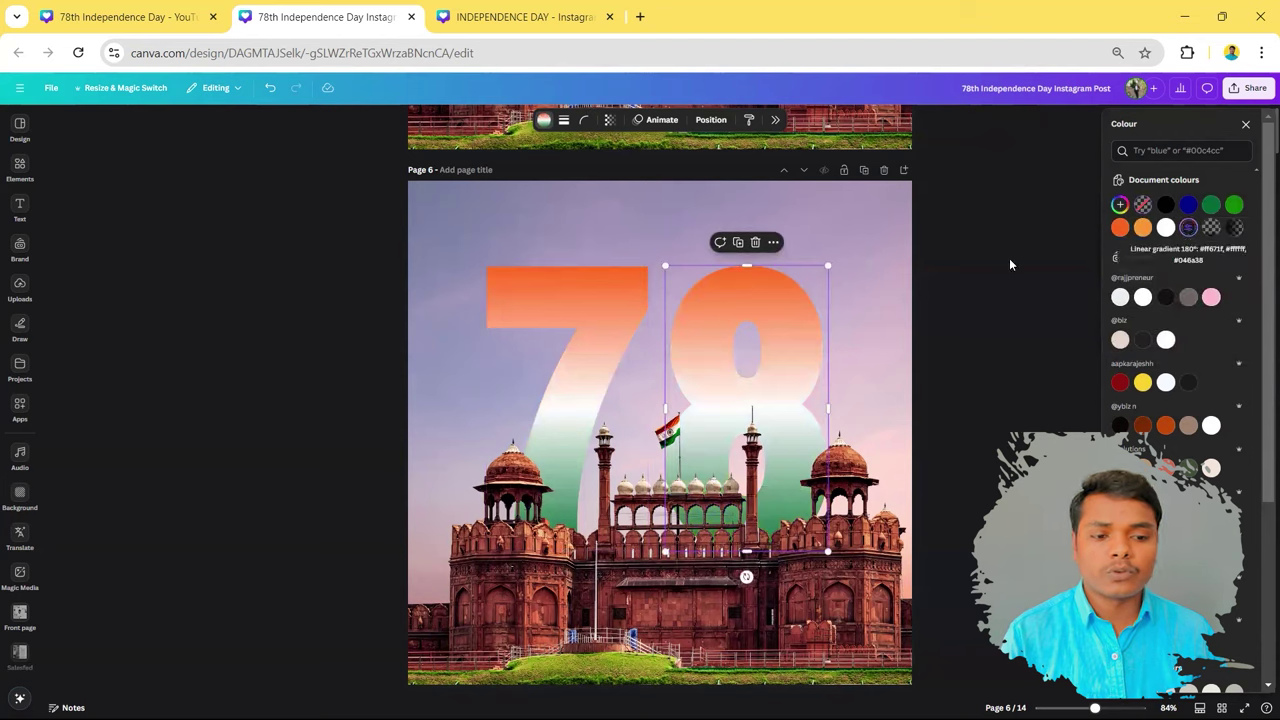
{"action": "left_click", "coordinate": [597, 302]}
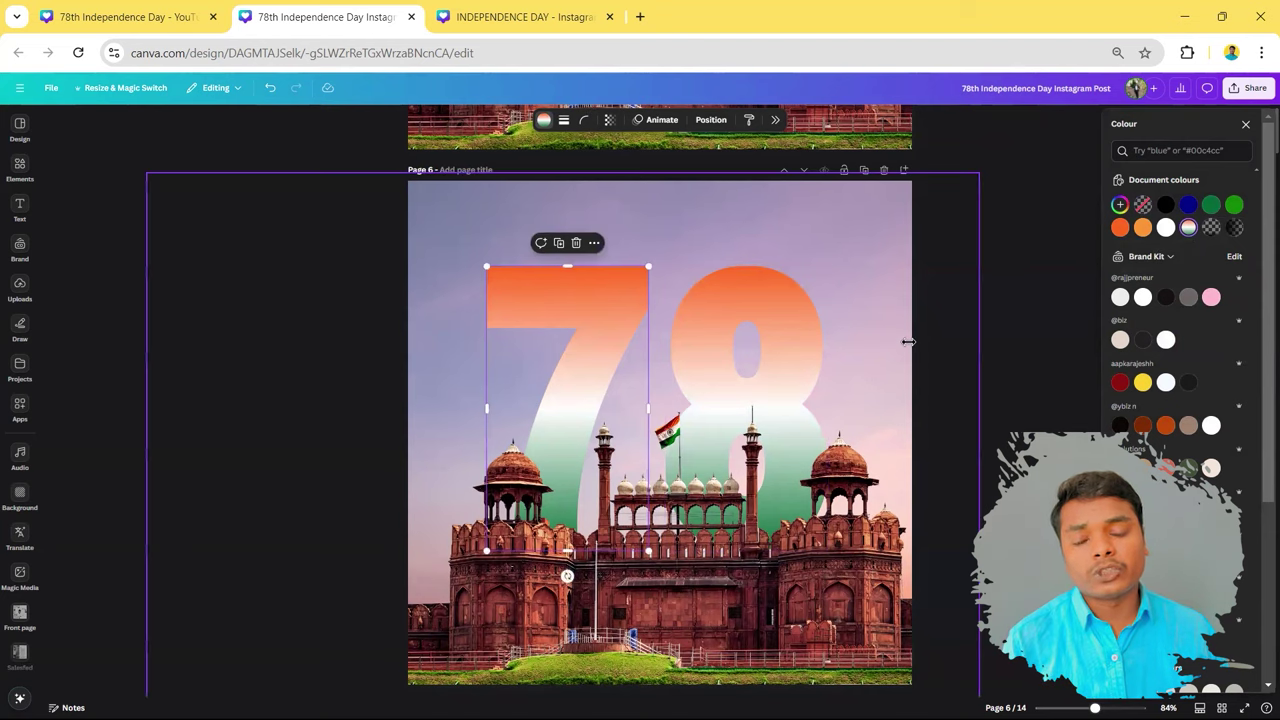
Step: Give the 7 a solid outline of weight 2 and corner rounding of 10
{"action": "left_click", "coordinate": [564, 120]}
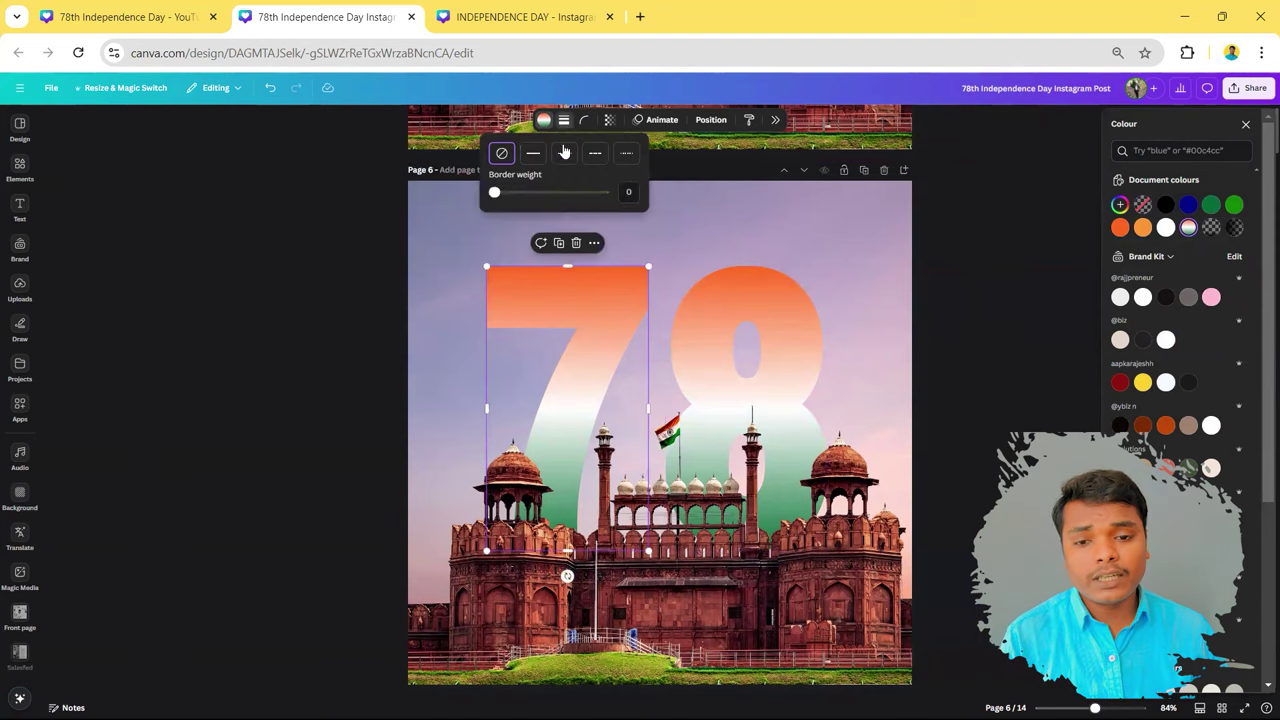
{"action": "left_click_drag", "start_coordinate": [492, 194], "coordinate": [503, 196]}
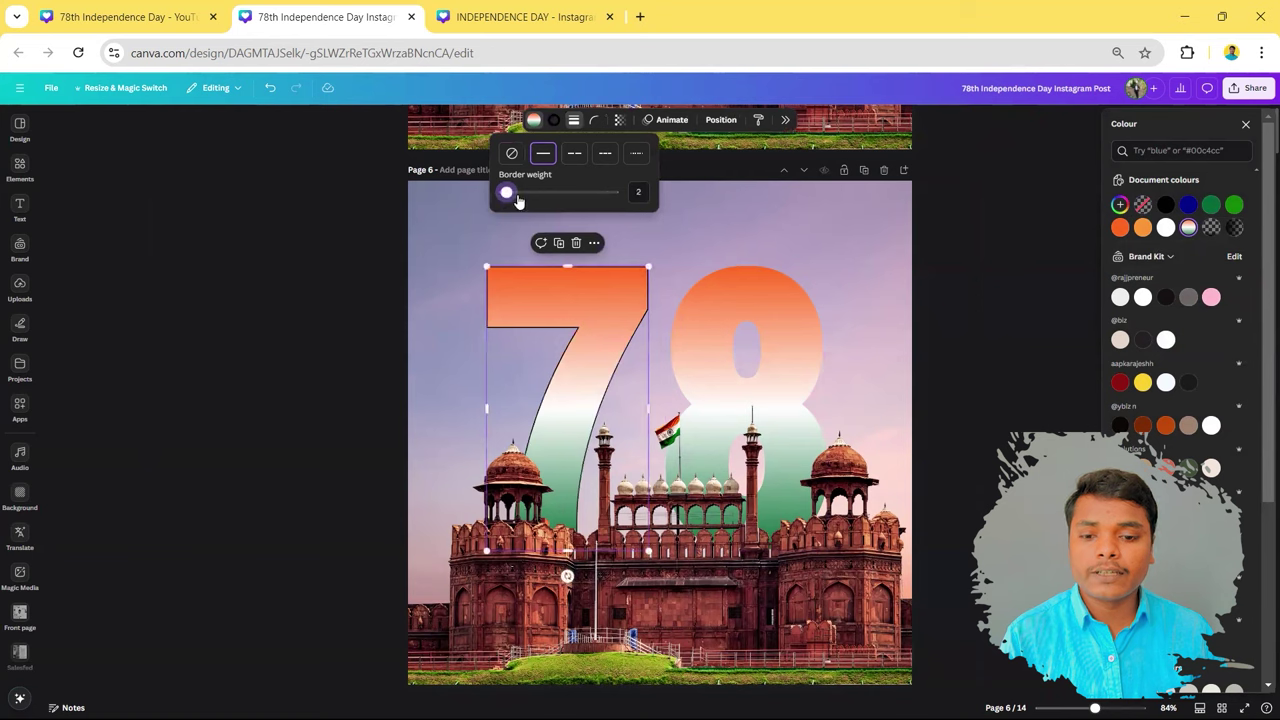
{"action": "left_click", "coordinate": [594, 120]}
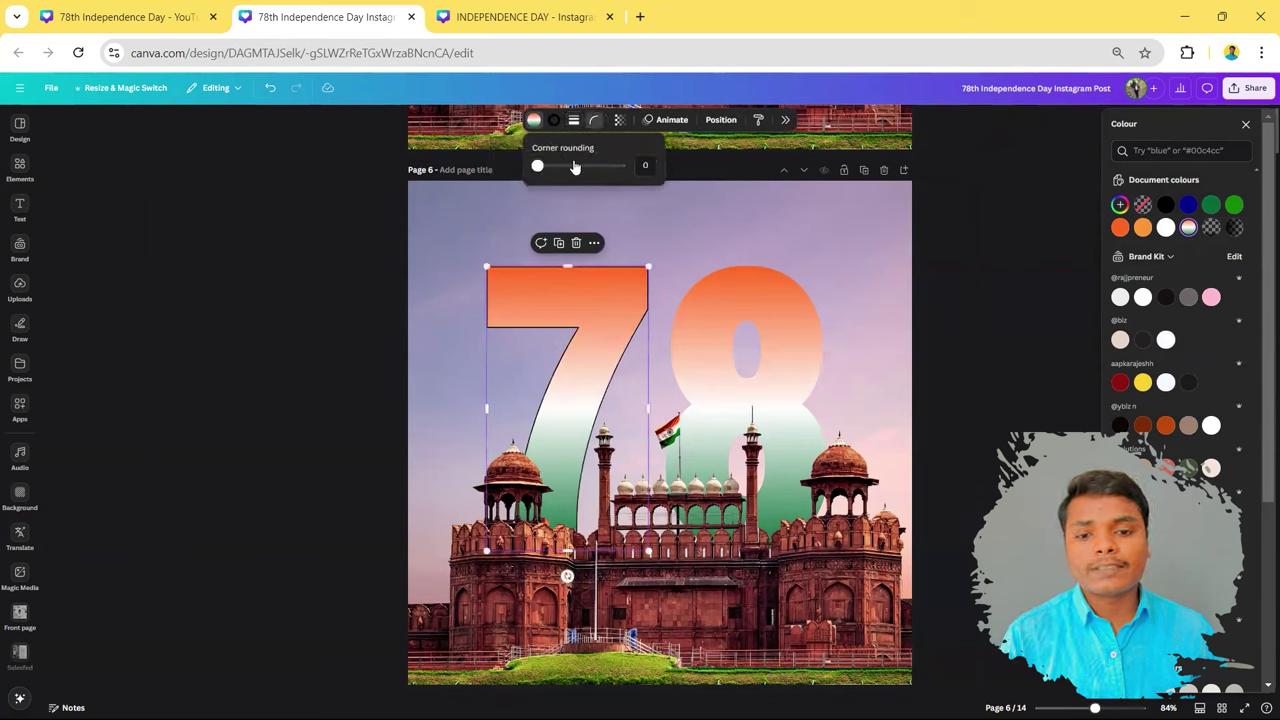
{"action": "left_click_drag", "start_coordinate": [536, 166], "coordinate": [545, 167]}
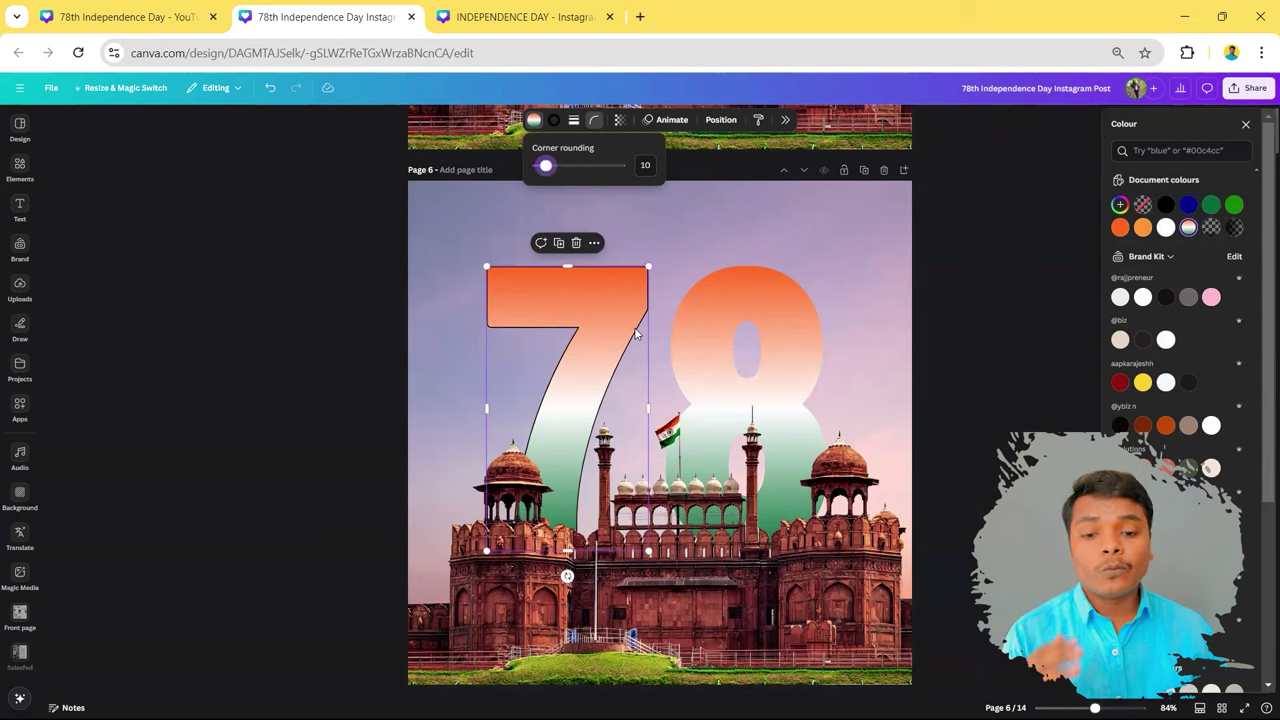
Step: Inspect the 8's outline and corner rounding settings, then reselect the 7
{"action": "left_click", "coordinate": [781, 331]}
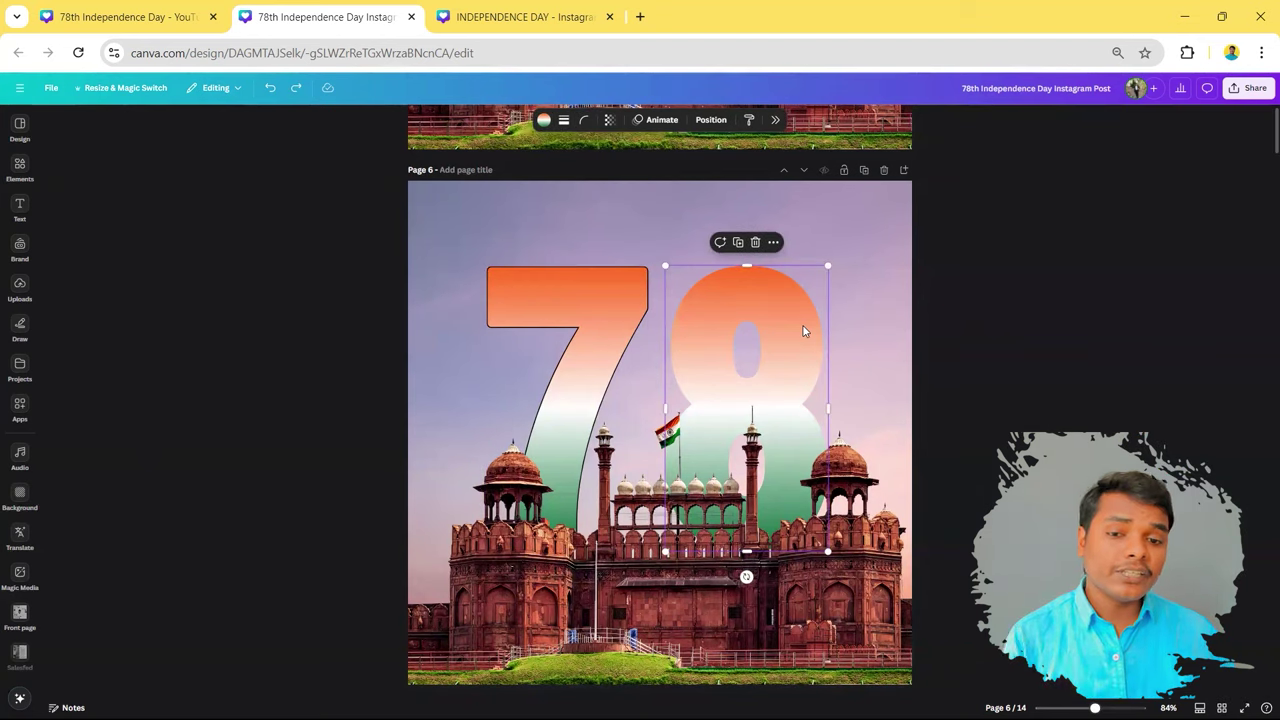
{"action": "left_click", "coordinate": [565, 121]}
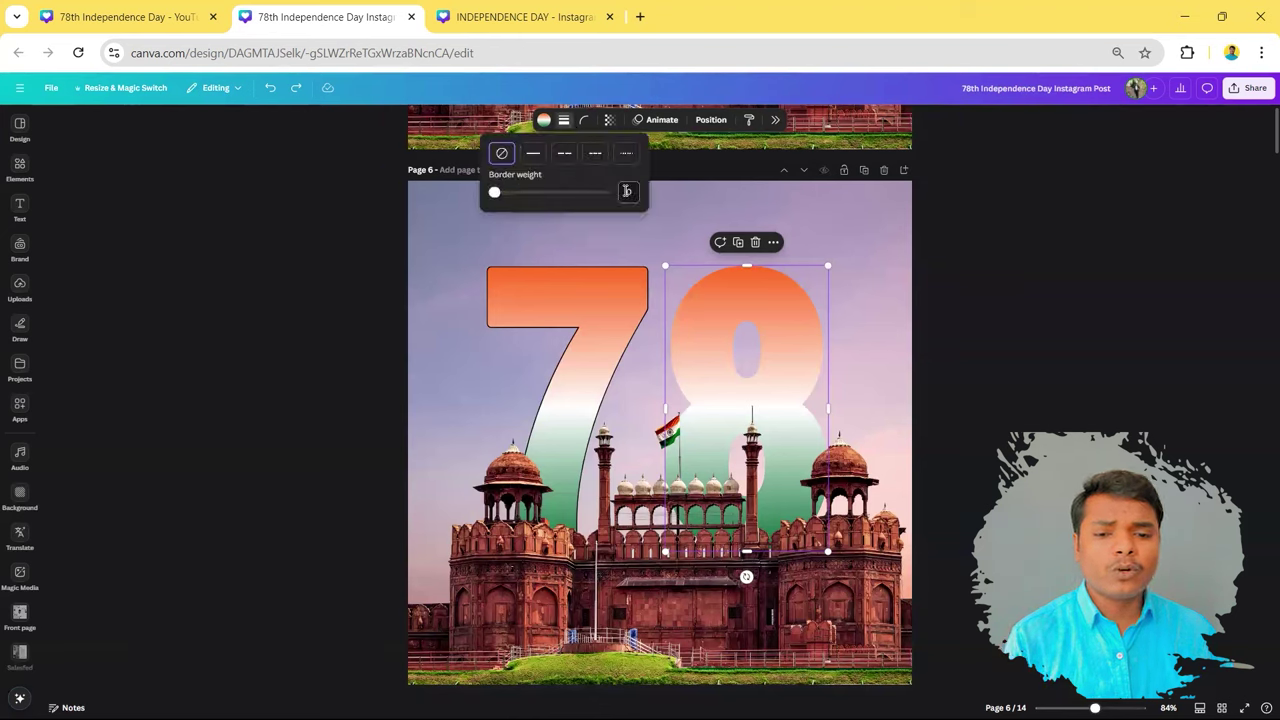
{"action": "left_click", "coordinate": [565, 121]}
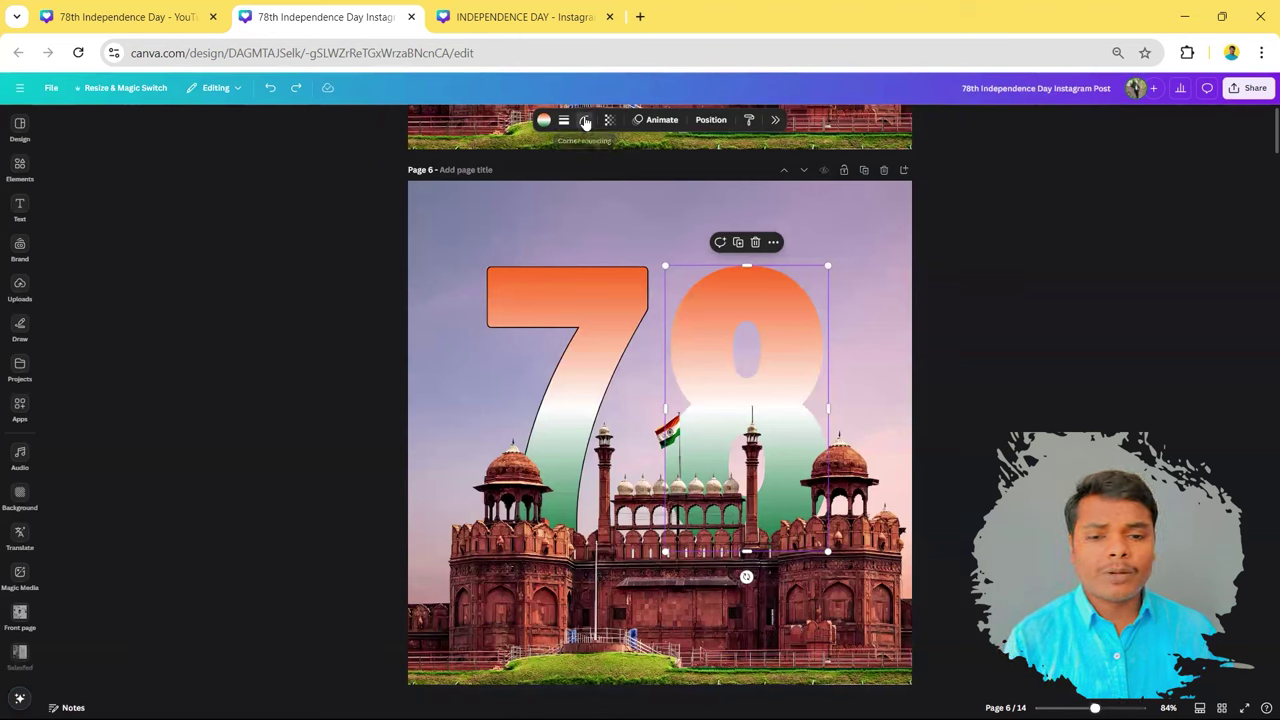
{"action": "left_click", "coordinate": [605, 280]}
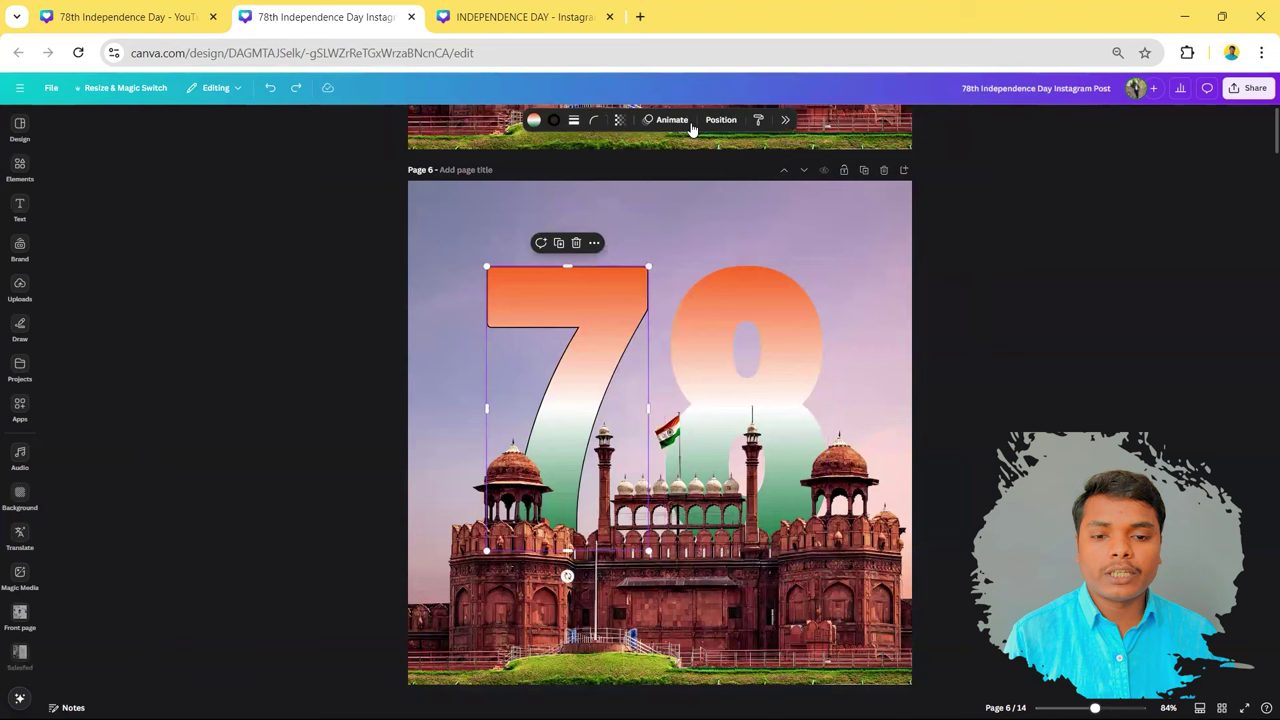
Step: Copy the 7's outline and corner style and paste it onto the 8
{"action": "left_click", "coordinate": [759, 121]}
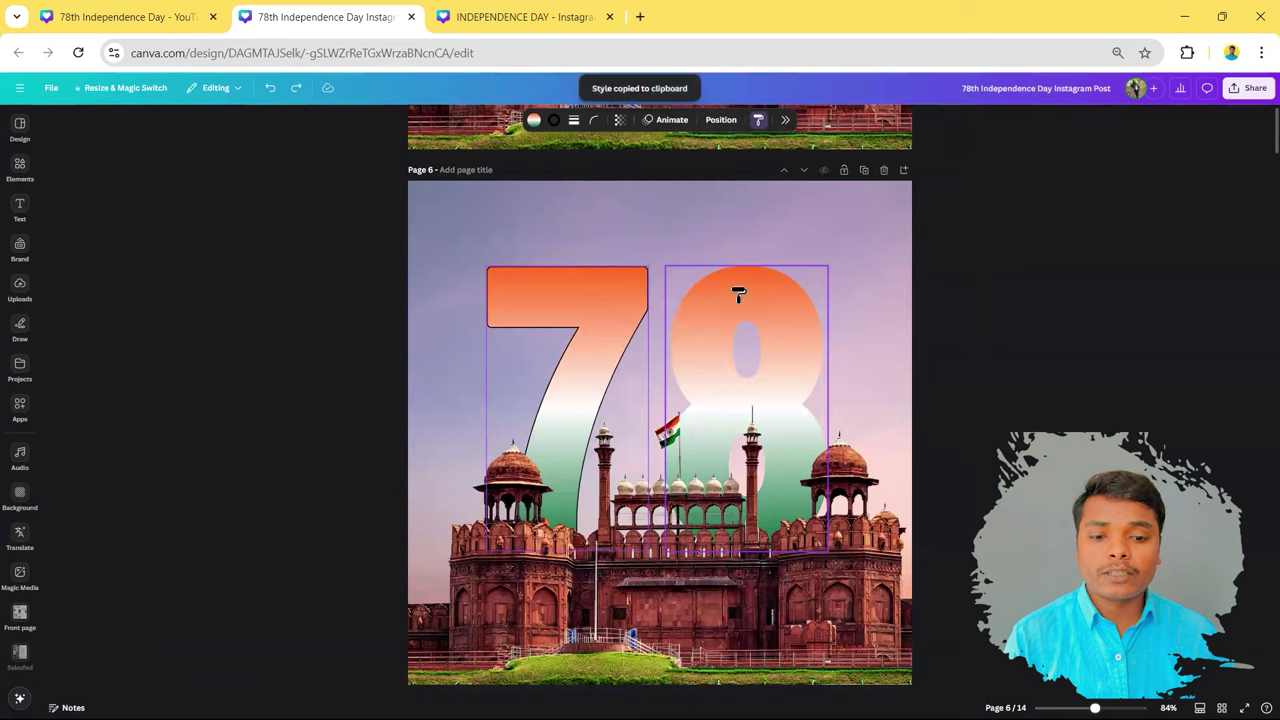
{"action": "left_click", "coordinate": [741, 301]}
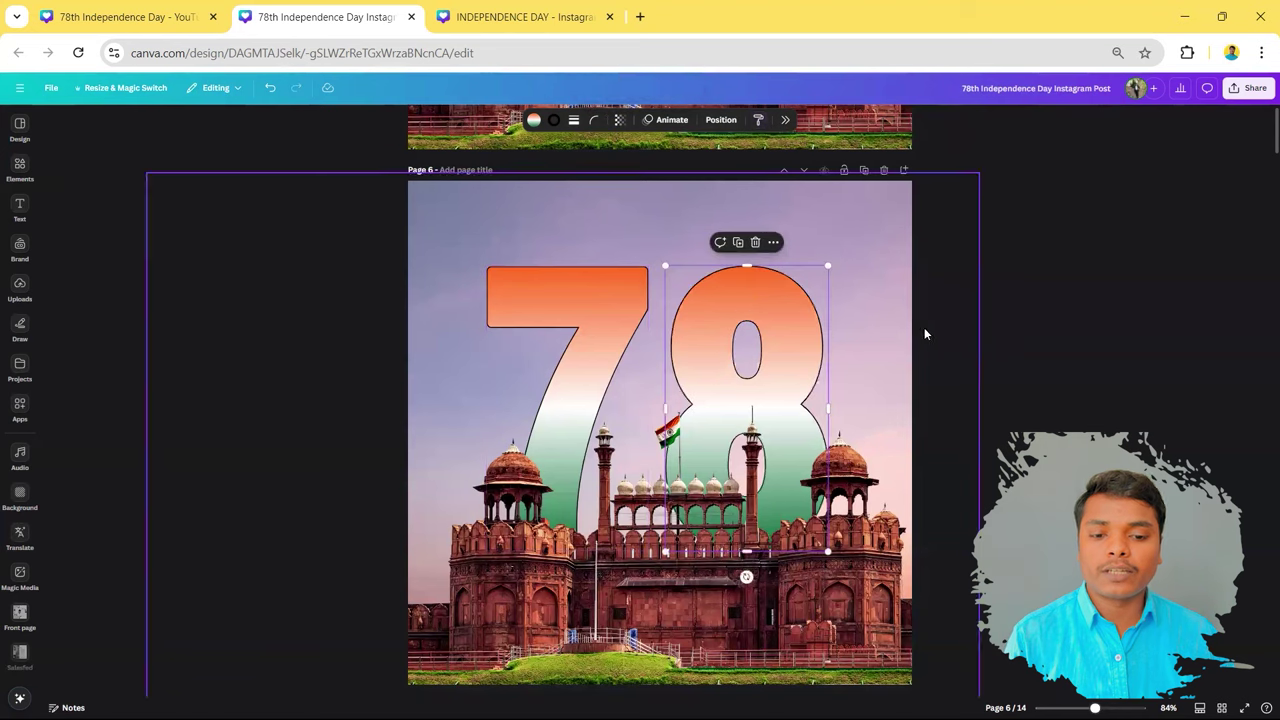
{"action": "left_click", "coordinate": [982, 327]}
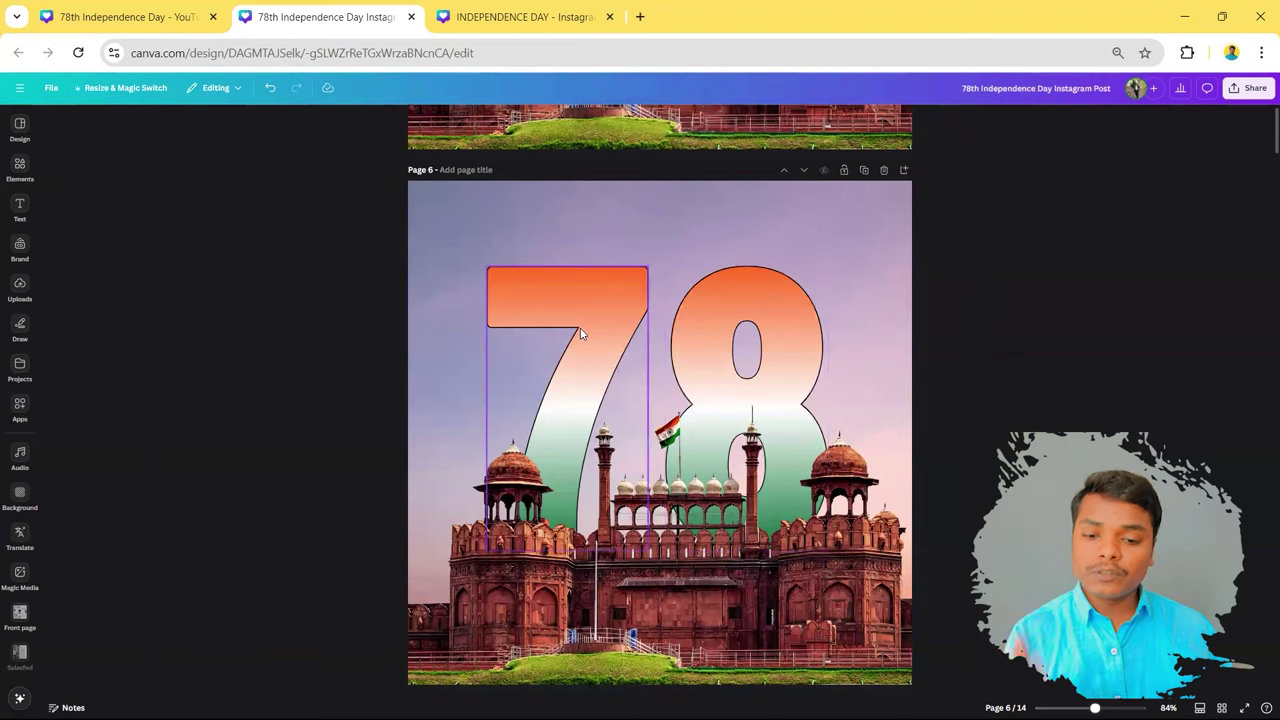
{"action": "left_click", "coordinate": [581, 334]}
{"action": "left_click", "coordinate": [748, 372]}
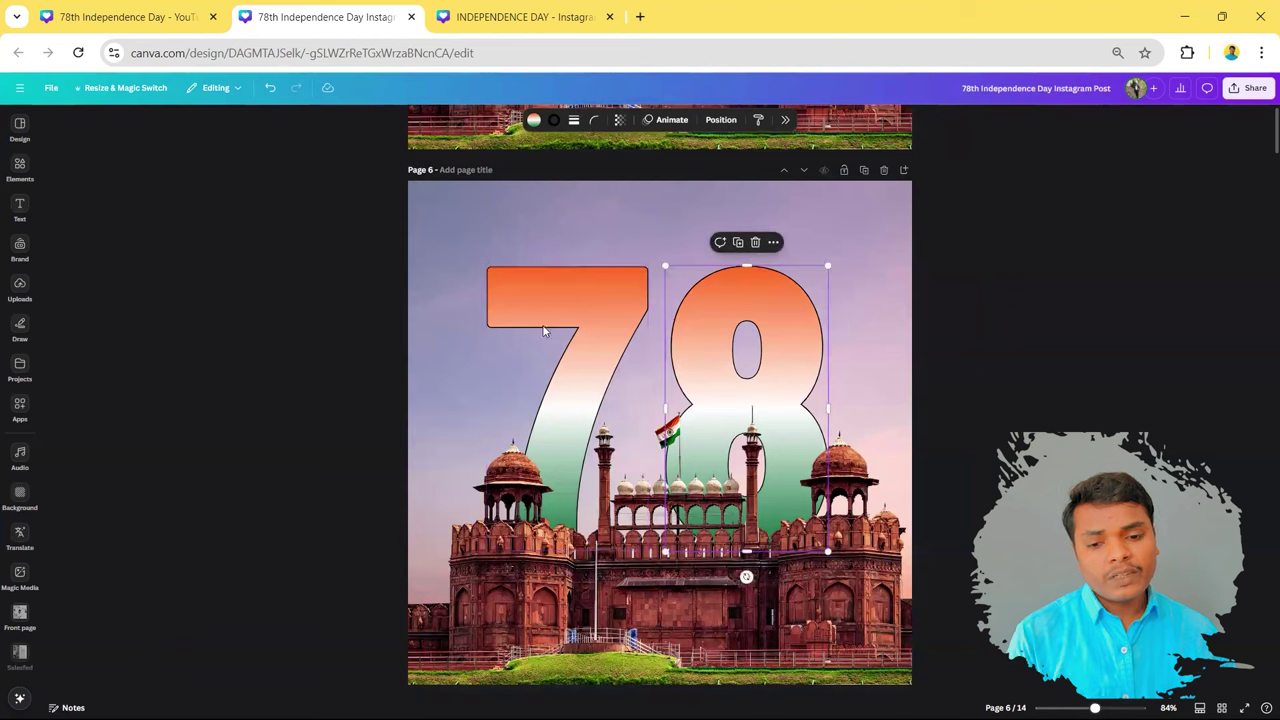
{"action": "left_click", "coordinate": [760, 122]}
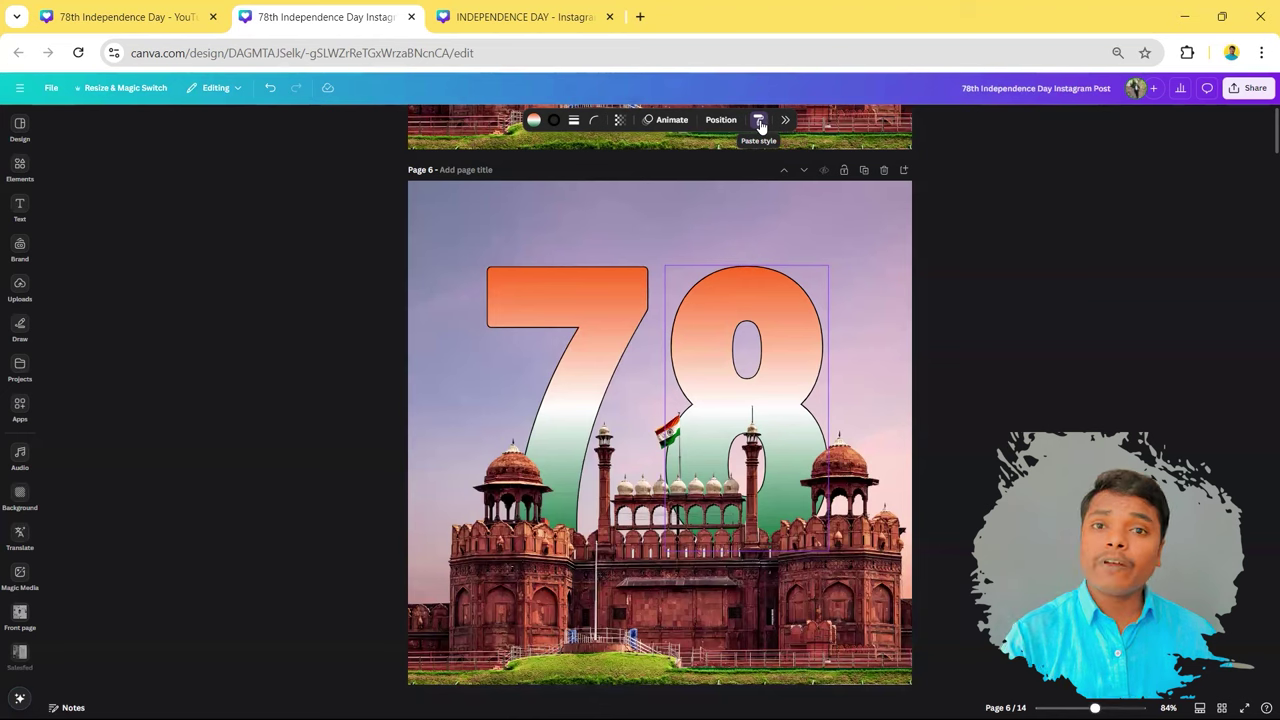
Step: Undo the style mistakenly pasted on the fort image, then apply the copied style to the 78
{"action": "left_click", "coordinate": [759, 121]}
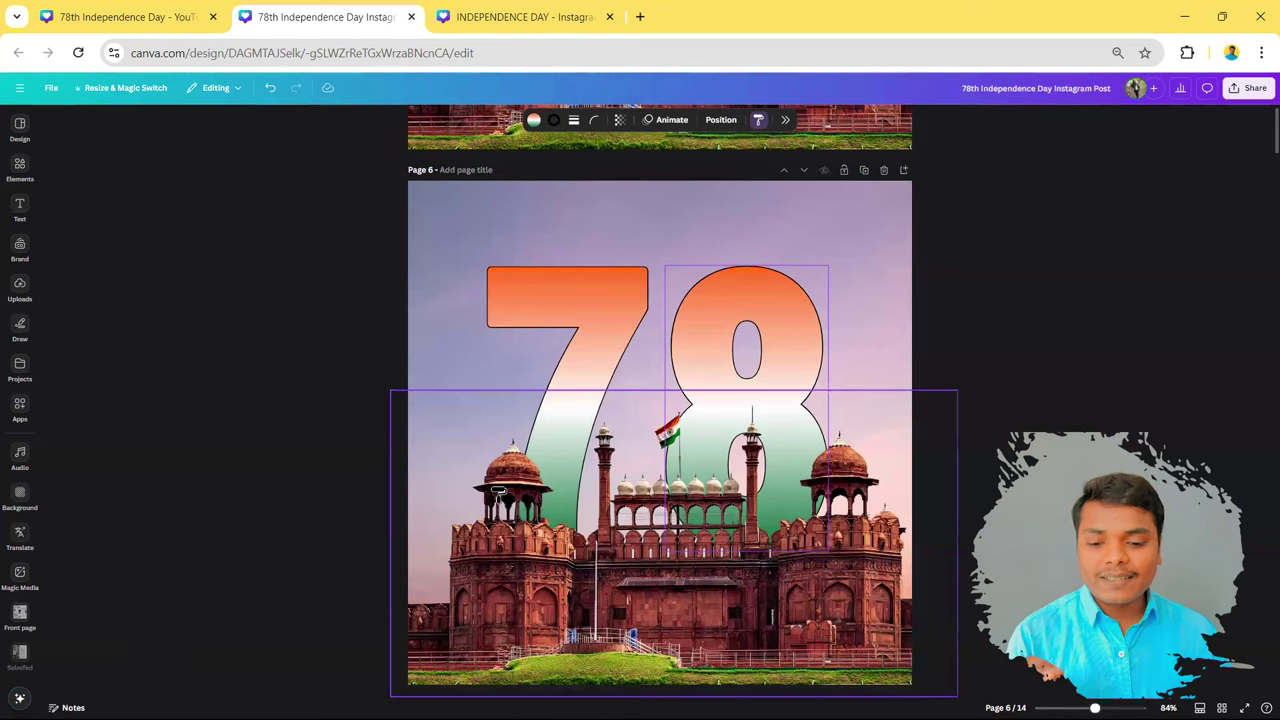
{"action": "left_click", "coordinate": [615, 552]}
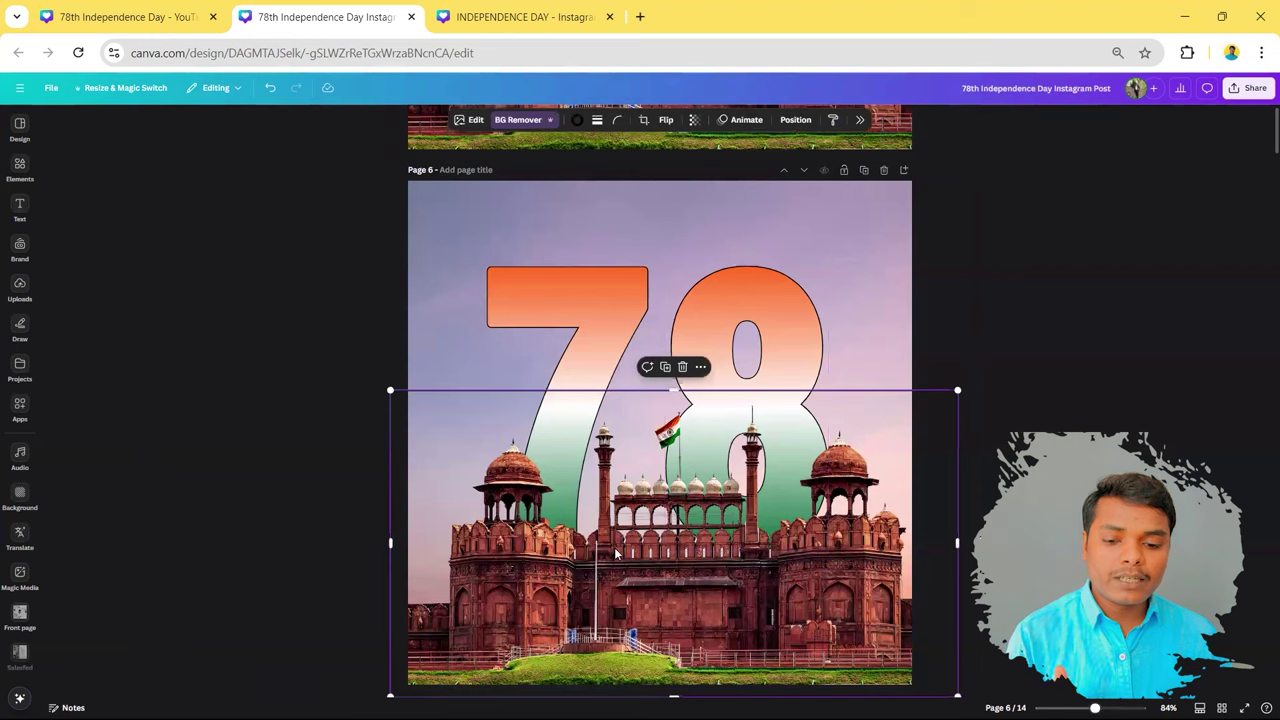
{"action": "key", "text": "ctrl+z"}
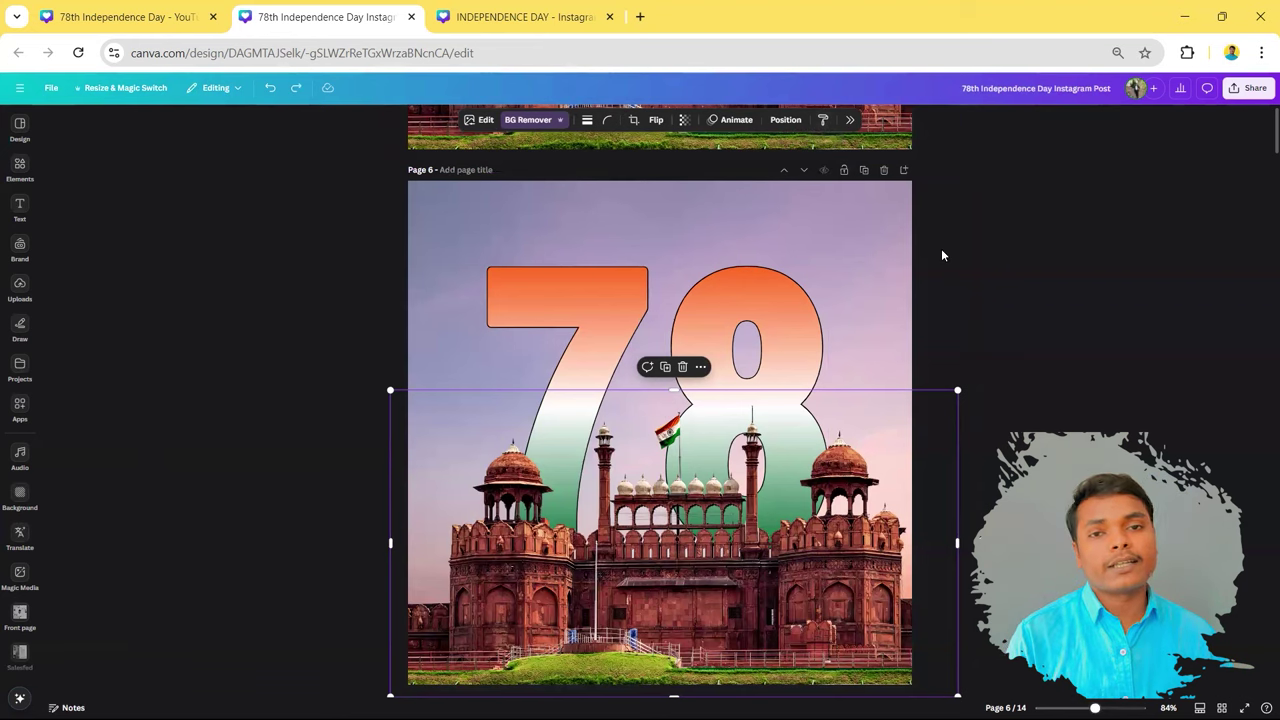
{"action": "left_click", "coordinate": [823, 120]}
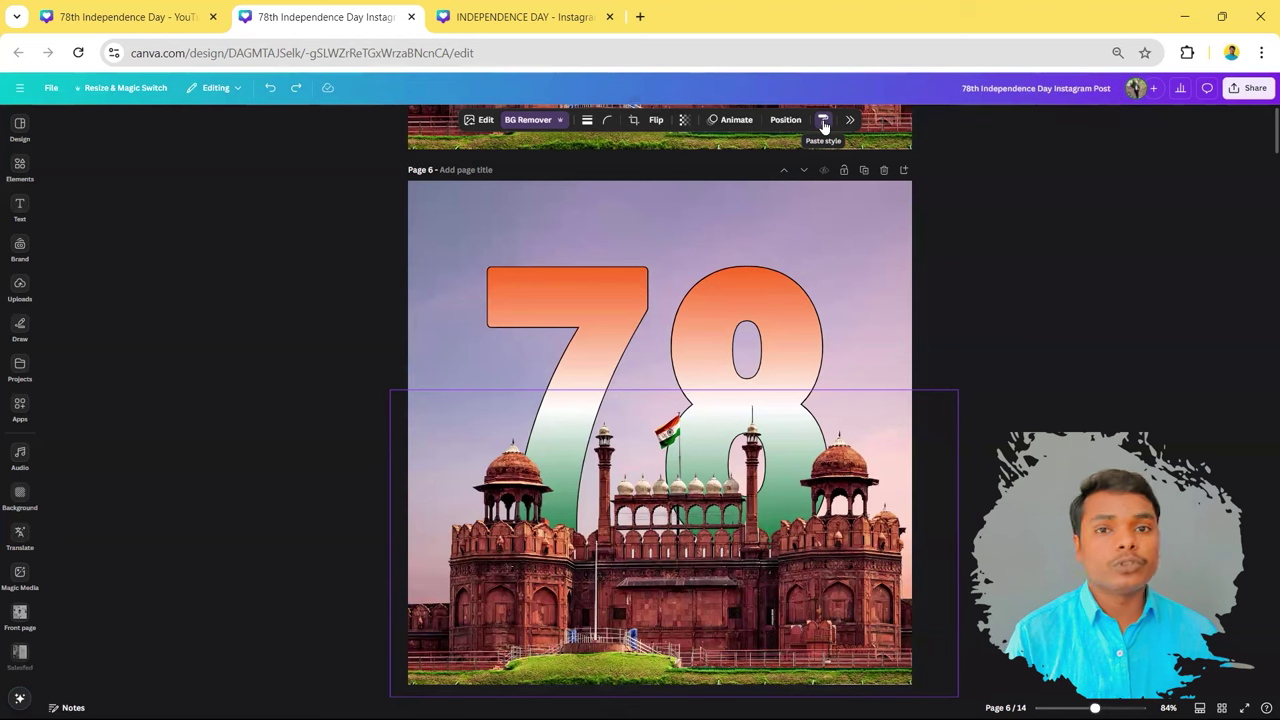
{"action": "left_click", "coordinate": [823, 124]}
{"action": "scroll", "coordinate": [972, 215], "scroll_direction": "down", "scroll_amount": 1}
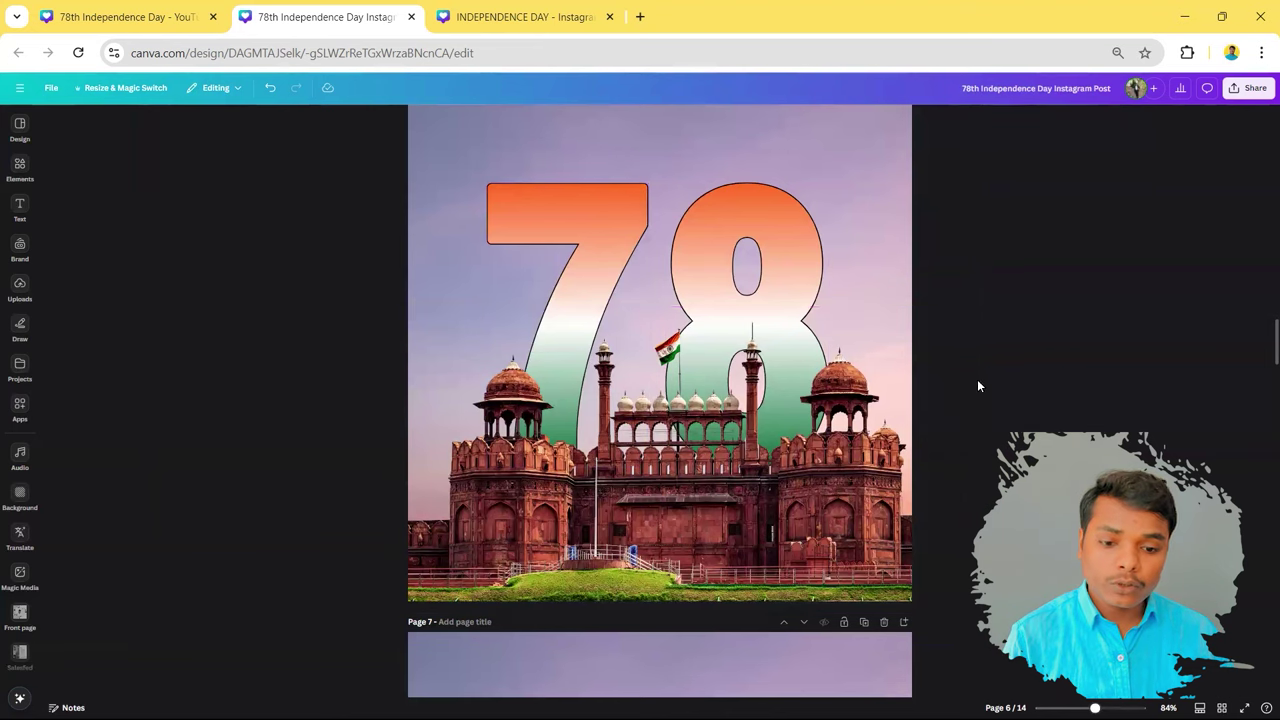
Step: Duplicate the 7 and 8 numerals and align the copies exactly over the originals
{"action": "left_click", "coordinate": [613, 204]}
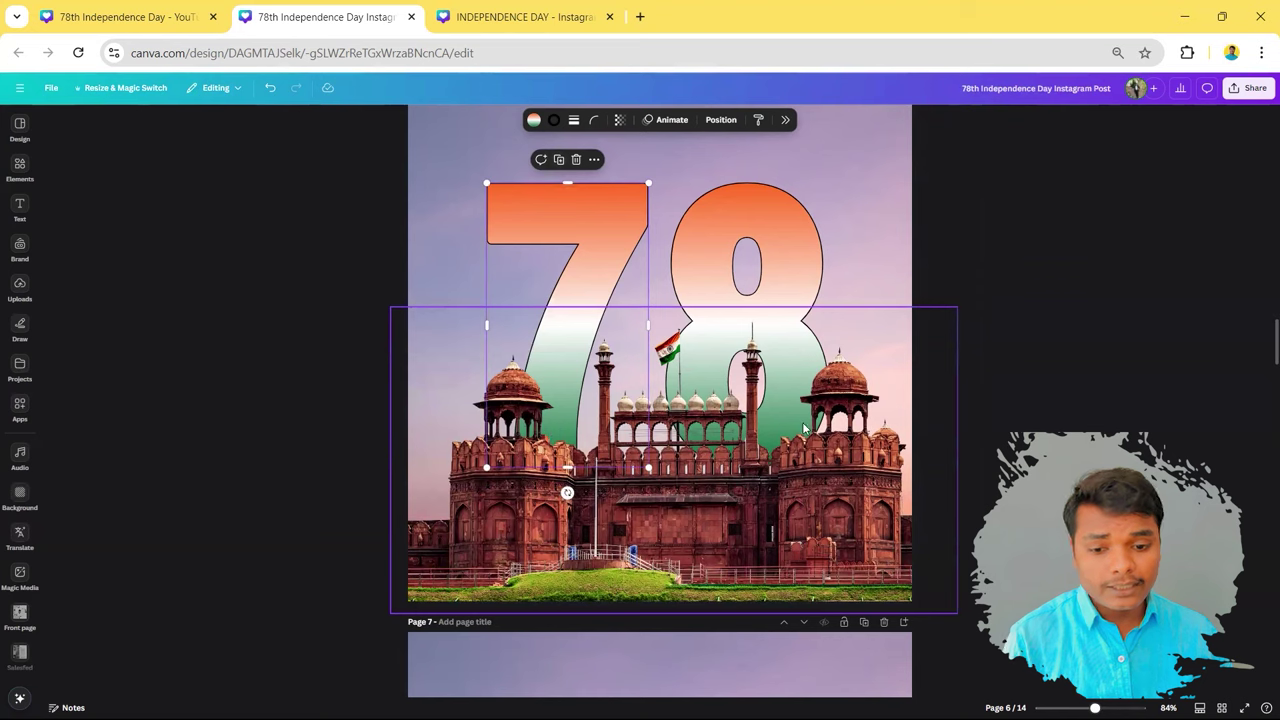
{"action": "left_click", "coordinate": [558, 159]}
{"action": "left_click_drag", "start_coordinate": [592, 262], "coordinate": [580, 253]}
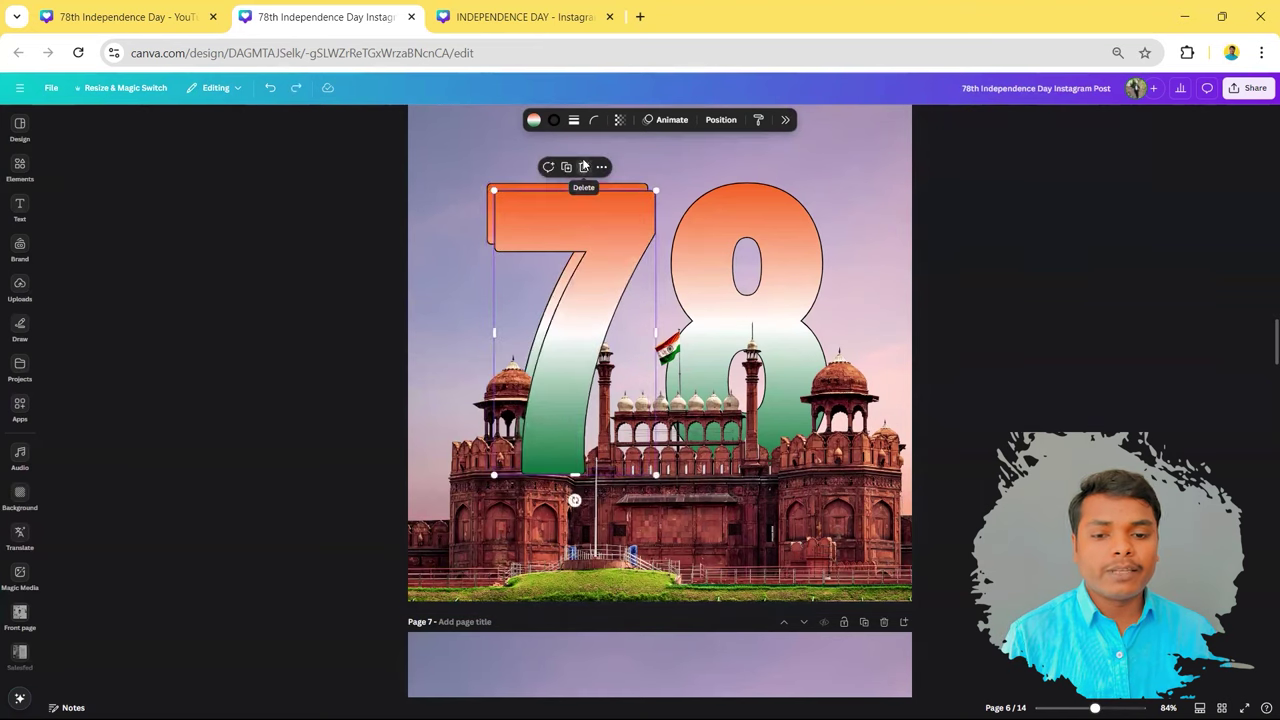
{"action": "left_click", "coordinate": [709, 218], "text": "shift"}
{"action": "left_click", "coordinate": [656, 159]}
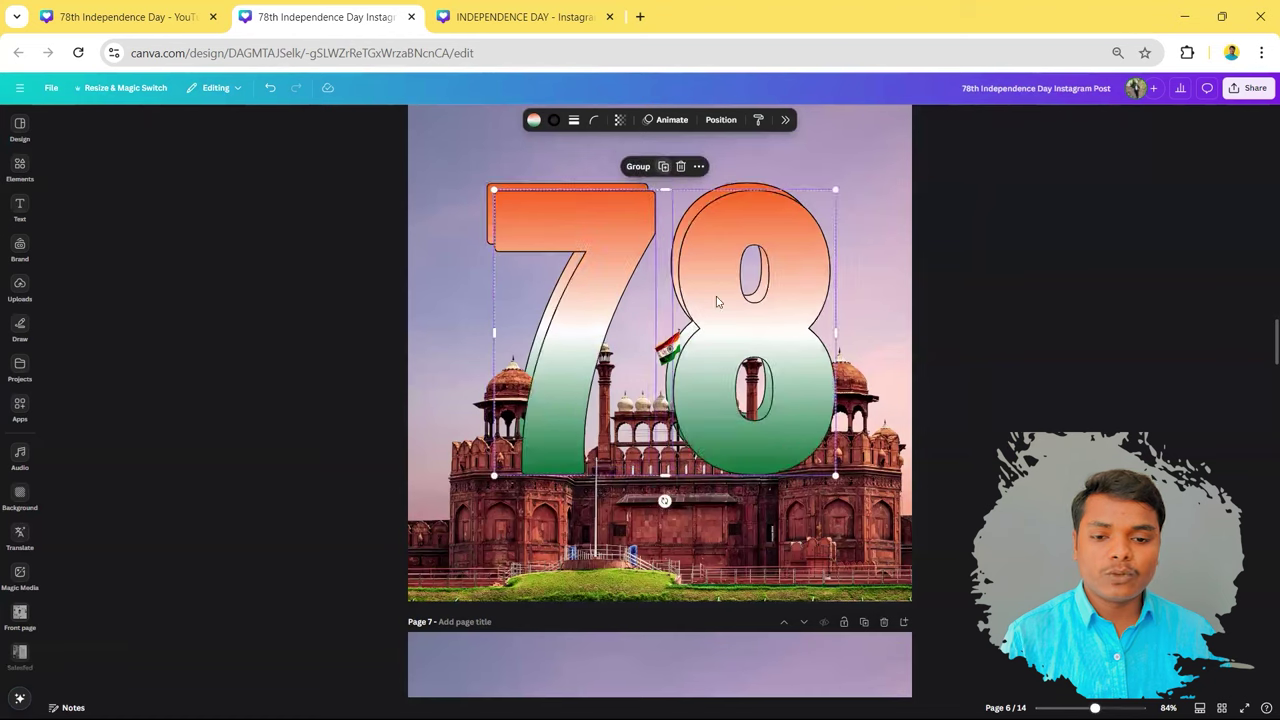
{"action": "left_click_drag", "start_coordinate": [727, 310], "coordinate": [727, 309]}
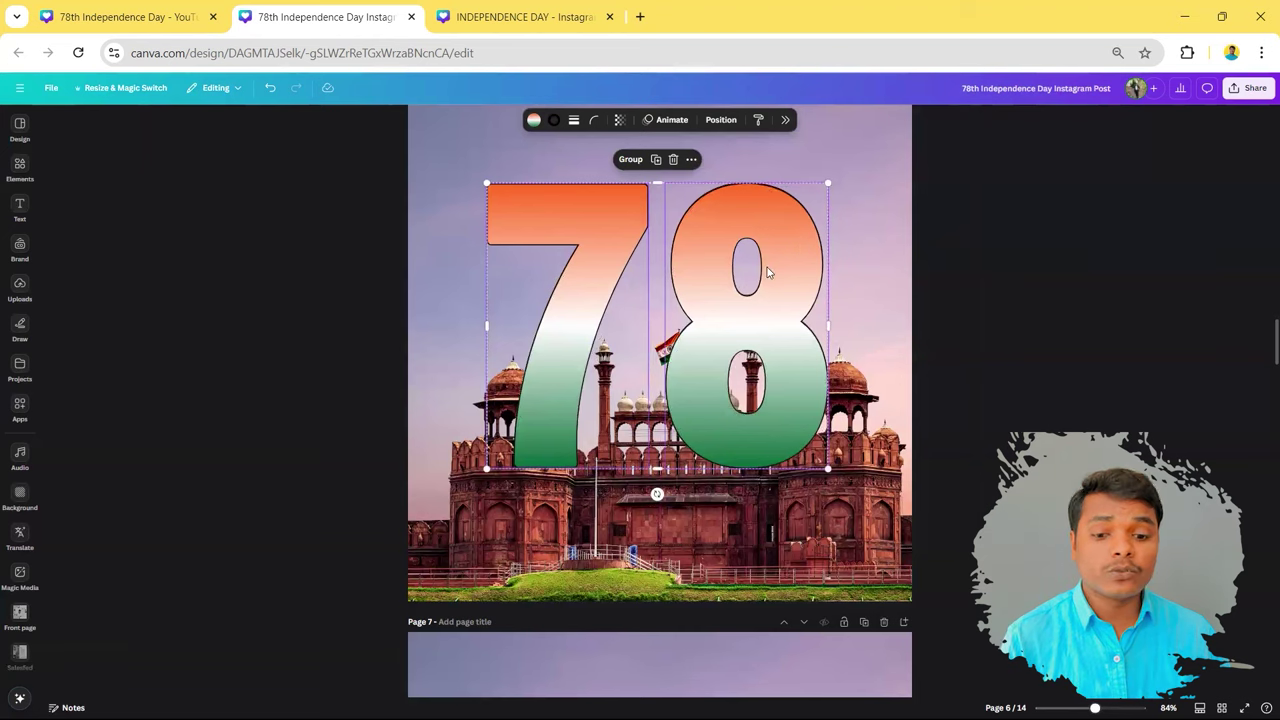
{"action": "left_click", "coordinate": [824, 197]}
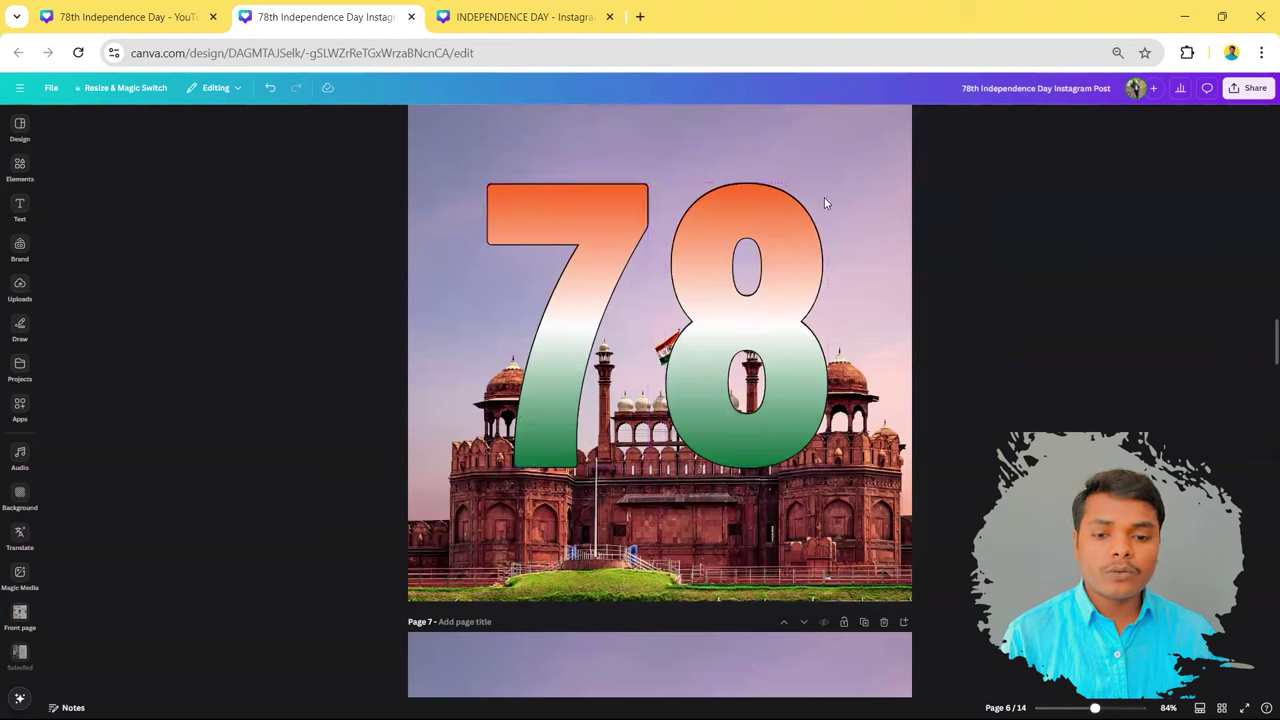
Step: Turn all of the front 7 copy's gradient stops black and add two more stops
{"action": "left_click", "coordinate": [564, 189]}
{"action": "left_click", "coordinate": [533, 120]}
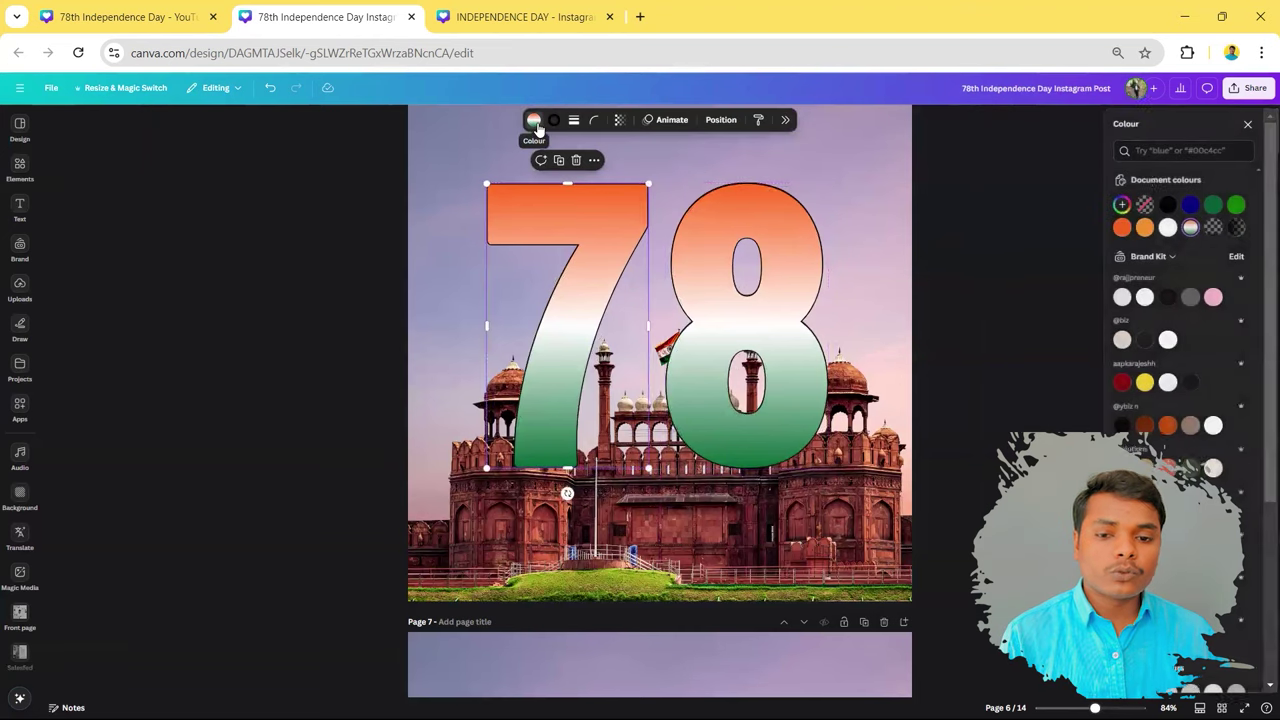
{"action": "left_click", "coordinate": [1120, 206]}
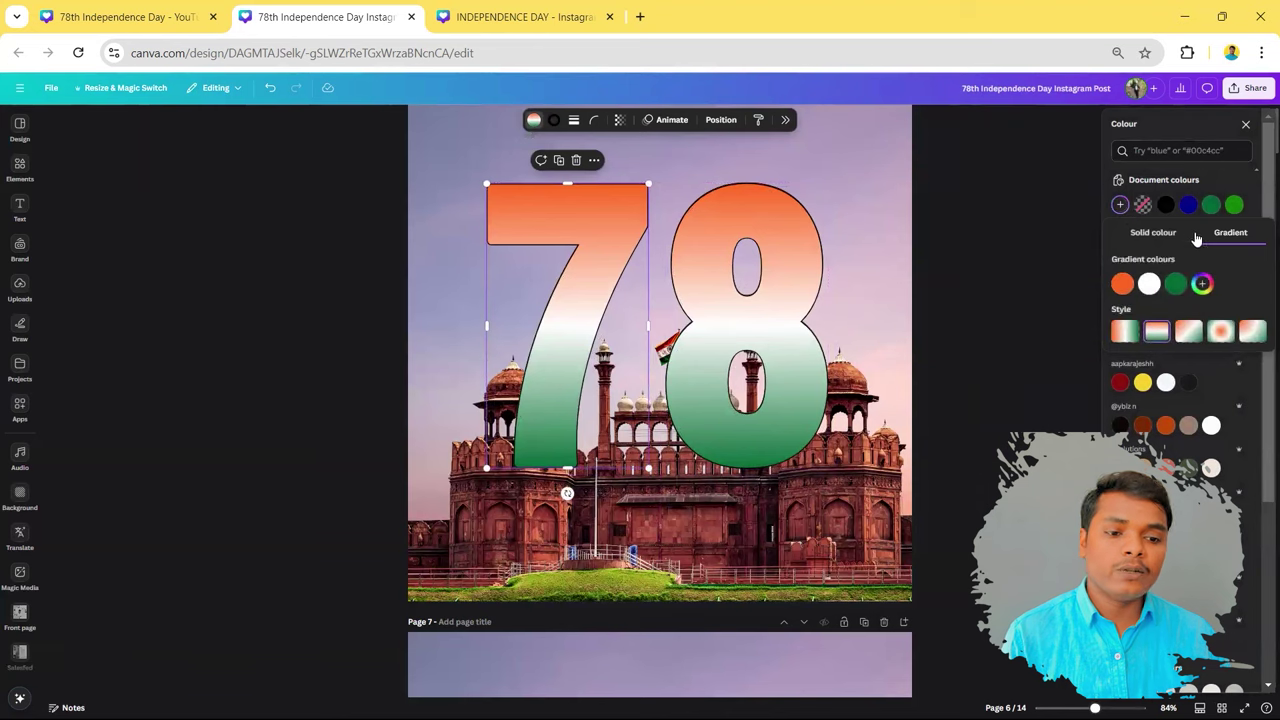
{"action": "left_click", "coordinate": [1124, 285]}
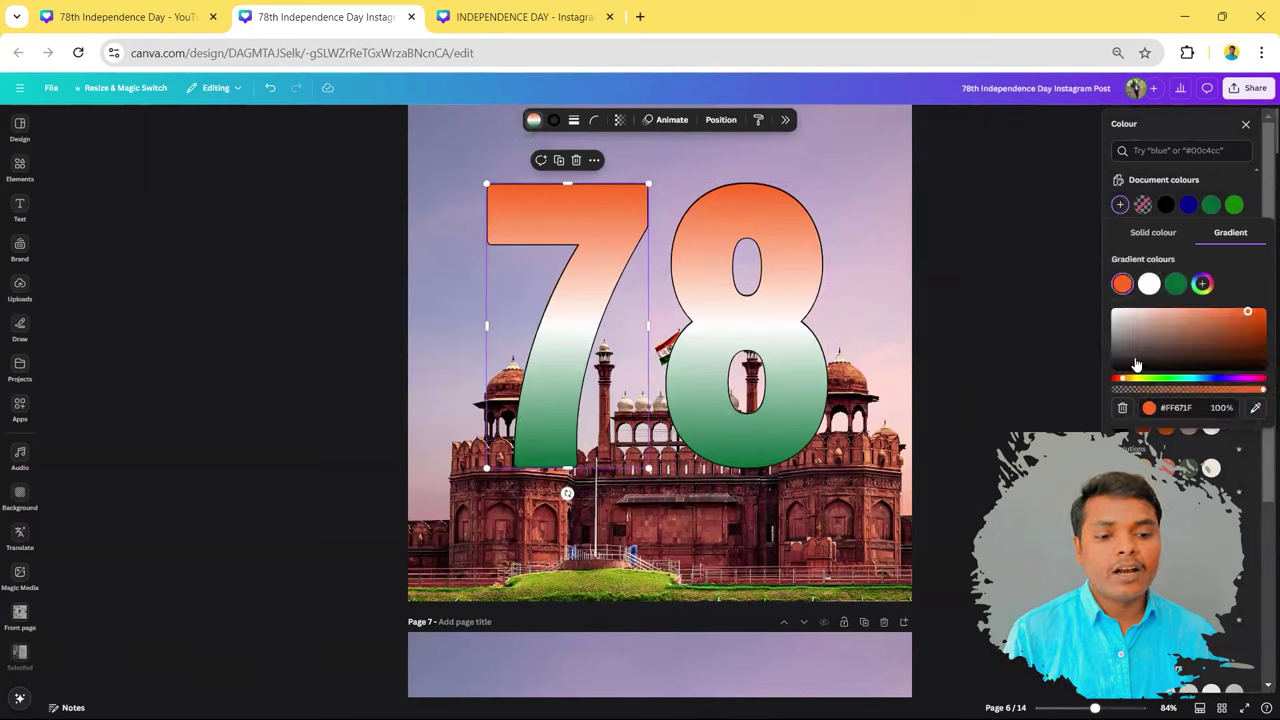
{"action": "left_click", "coordinate": [1115, 367]}
{"action": "left_click", "coordinate": [1150, 284]}
{"action": "left_click", "coordinate": [1139, 350]}
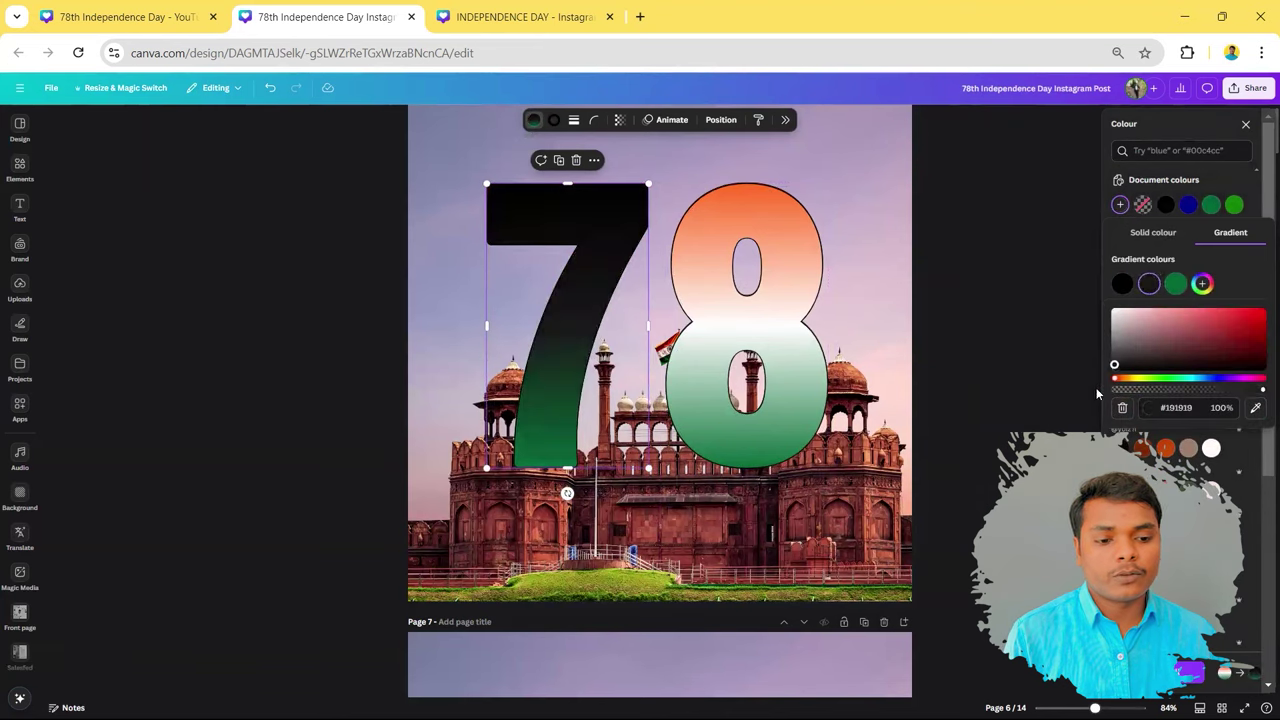
{"action": "left_click", "coordinate": [1176, 284]}
{"action": "left_click_drag", "start_coordinate": [1138, 360], "coordinate": [1092, 388]}
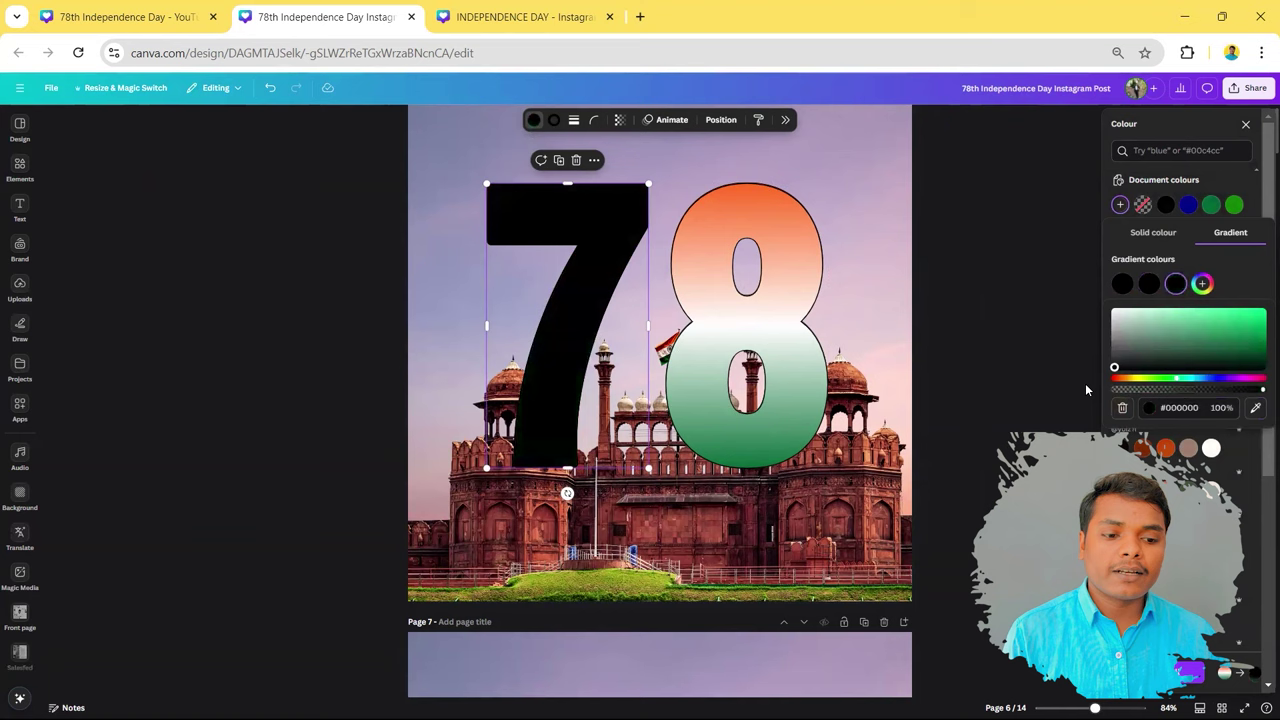
{"action": "left_click", "coordinate": [1202, 284]}
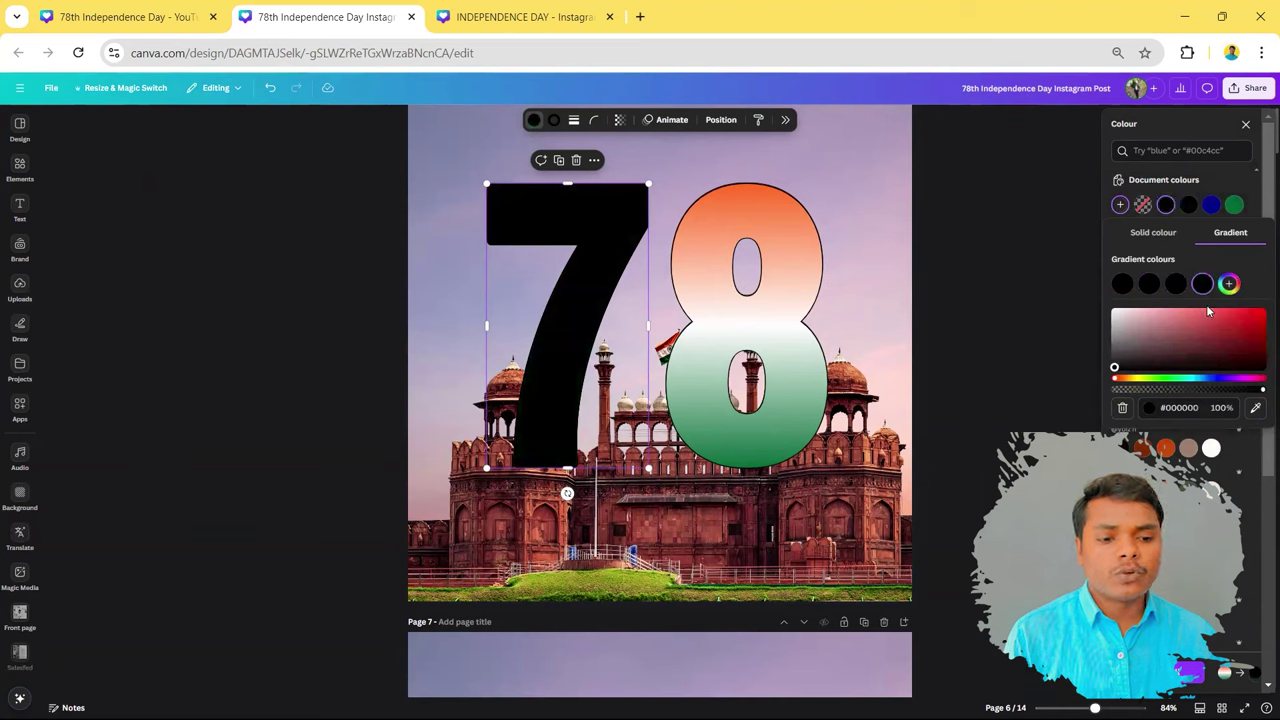
{"action": "left_click", "coordinate": [1228, 284]}
Step: Fade the upper gradient stops to transparent and keep the gradient running top to bottom
{"action": "left_click", "coordinate": [1123, 287]}
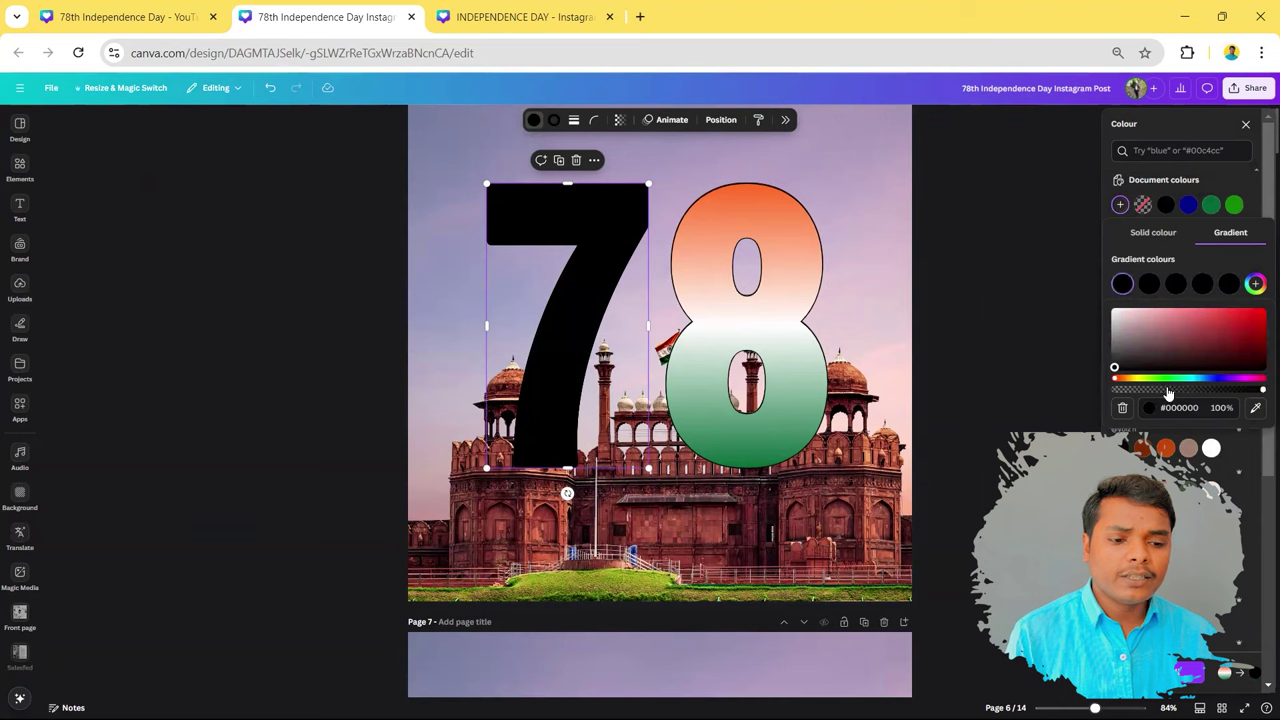
{"action": "left_click_drag", "start_coordinate": [1168, 393], "coordinate": [1054, 400]}
{"action": "left_click", "coordinate": [1149, 284]}
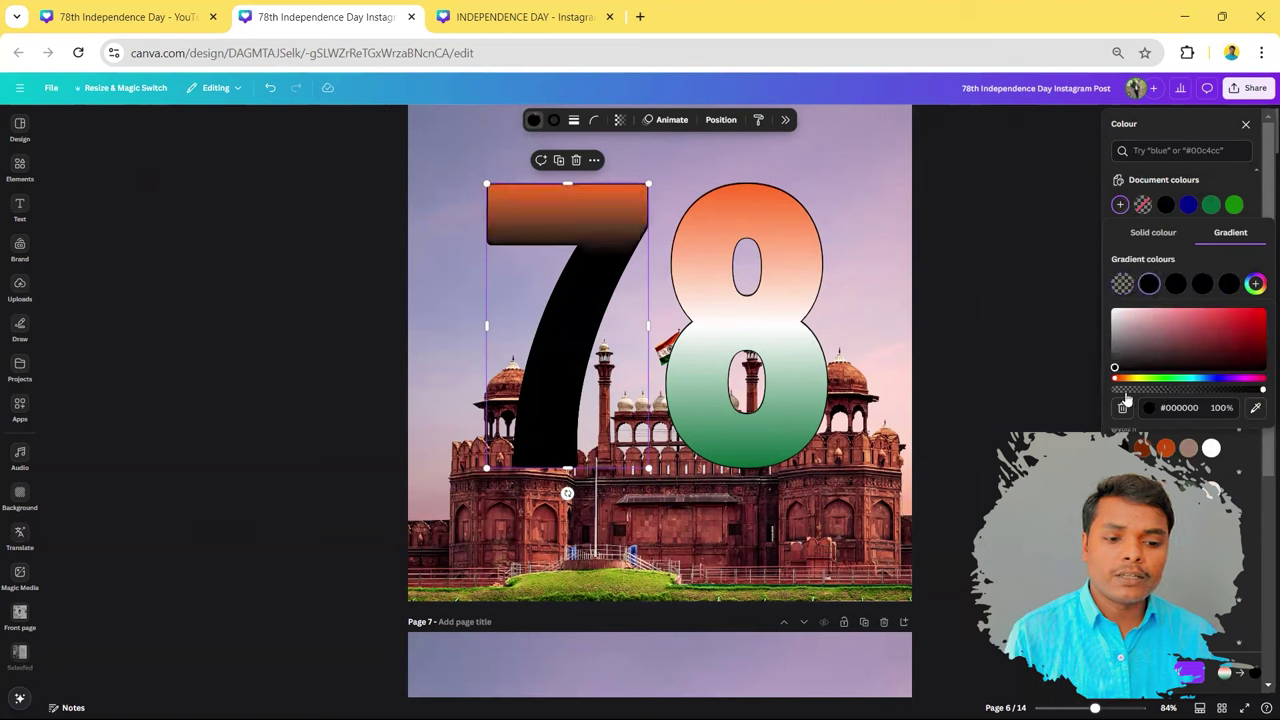
{"action": "left_click_drag", "start_coordinate": [1166, 400], "coordinate": [1104, 400]}
{"action": "left_click", "coordinate": [1176, 288]}
{"action": "left_click", "coordinate": [1201, 287]}
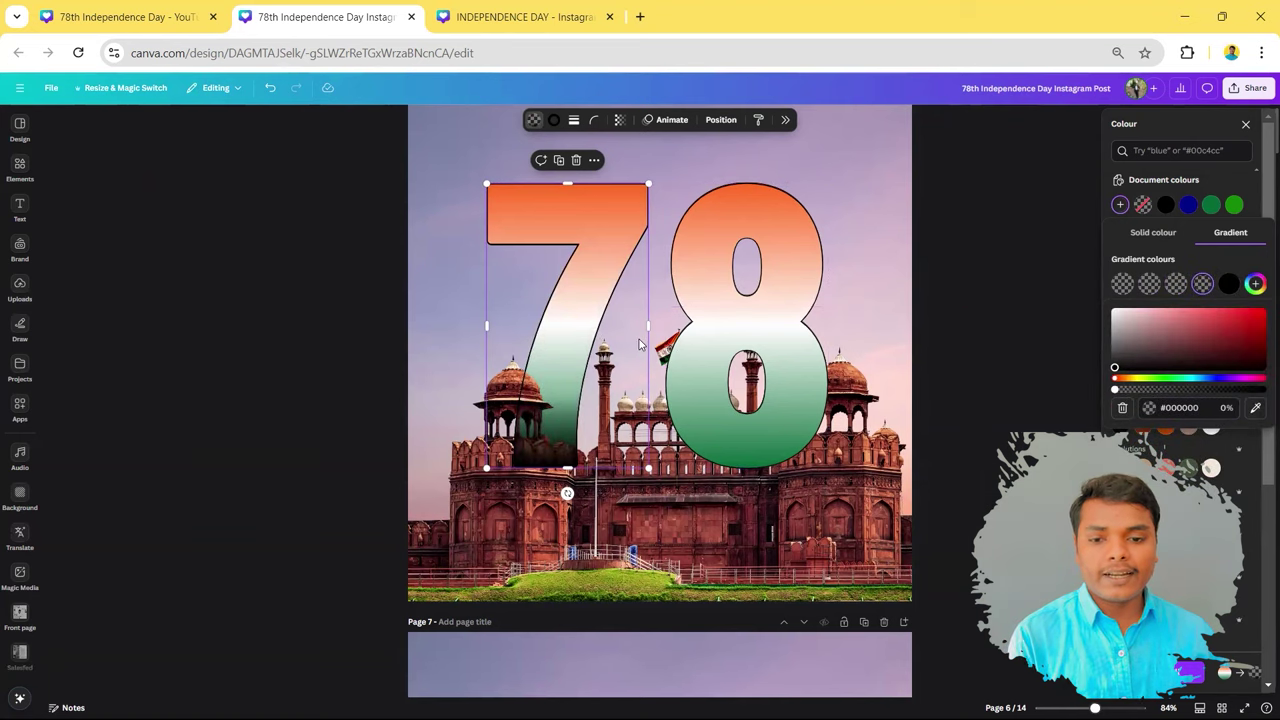
{"action": "left_click", "coordinate": [1214, 283]}
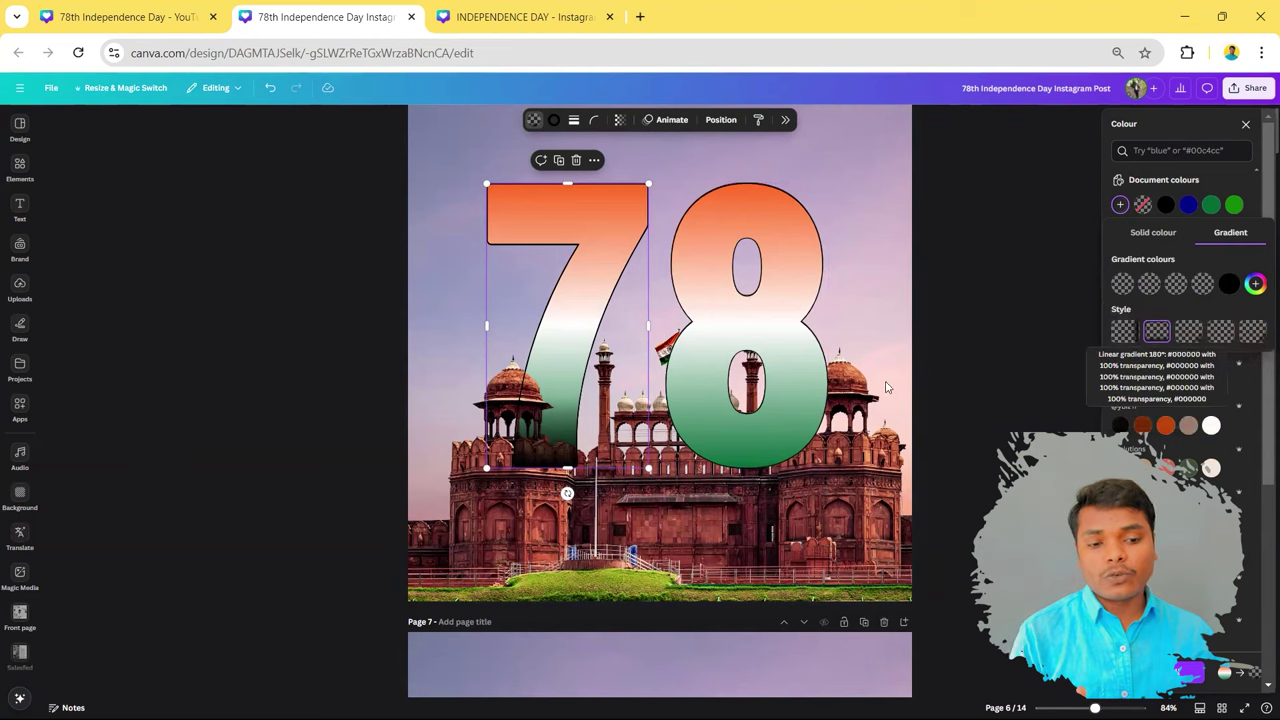
{"action": "left_click", "coordinate": [1126, 336]}
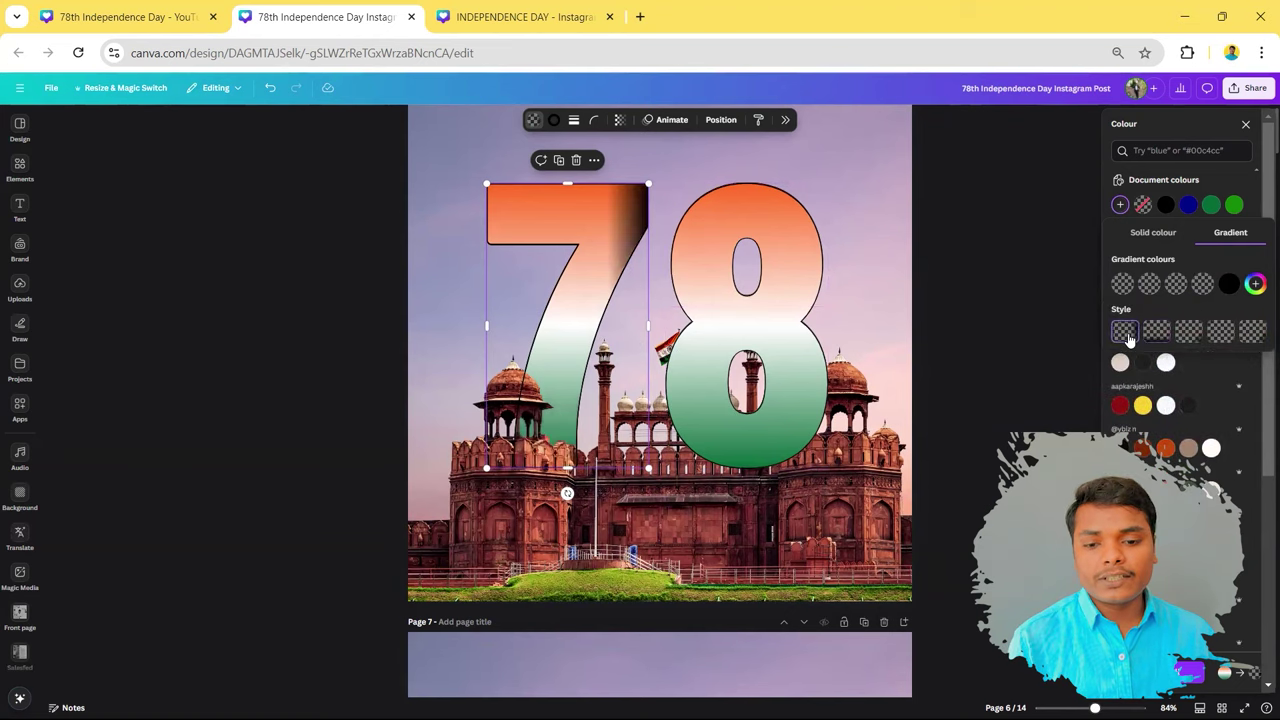
{"action": "left_click", "coordinate": [1157, 330]}
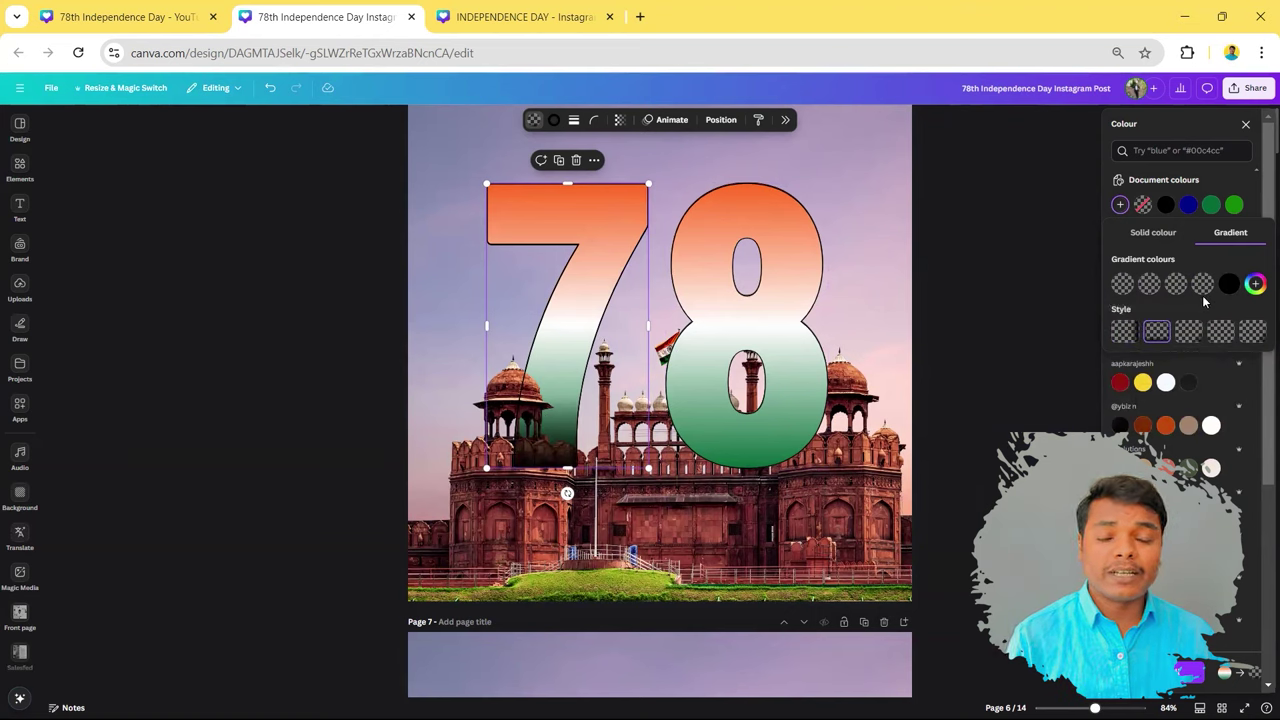
{"action": "mouse_move", "coordinate": [1229, 284]}
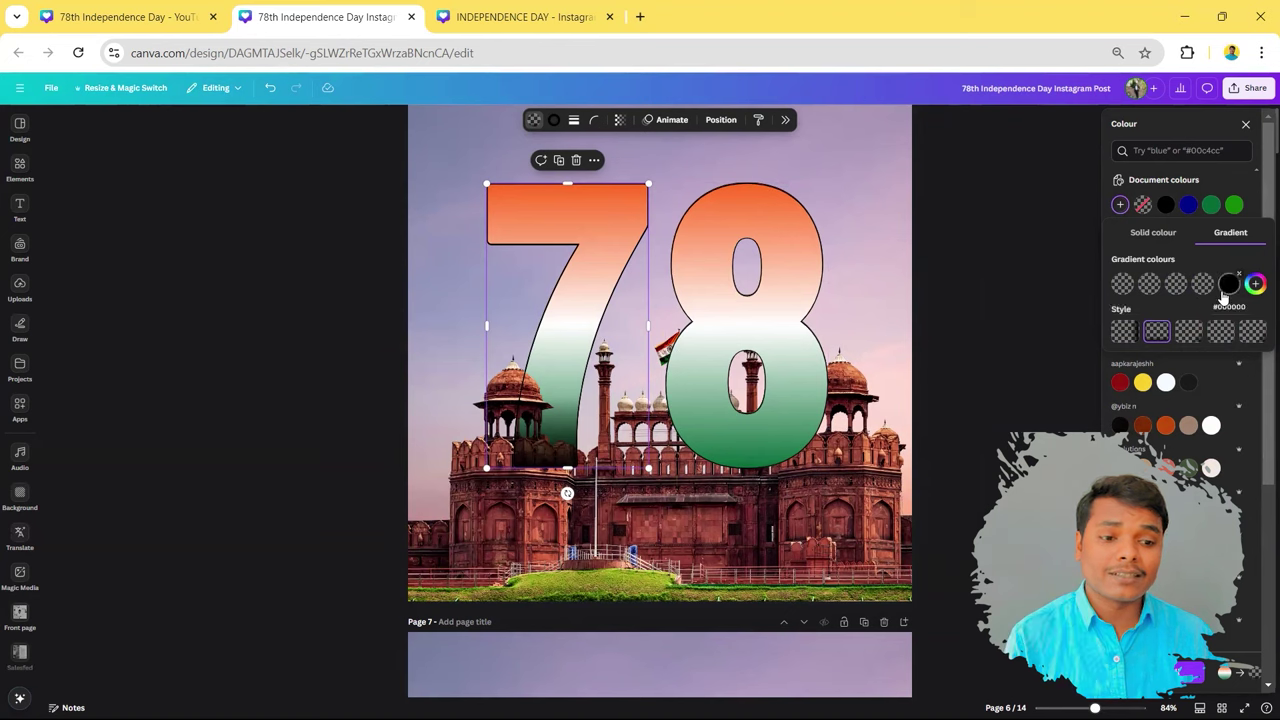
Step: Apply the same transparent-to-black gradient to the front 8 copy, then select both copies
{"action": "left_click", "coordinate": [800, 290]}
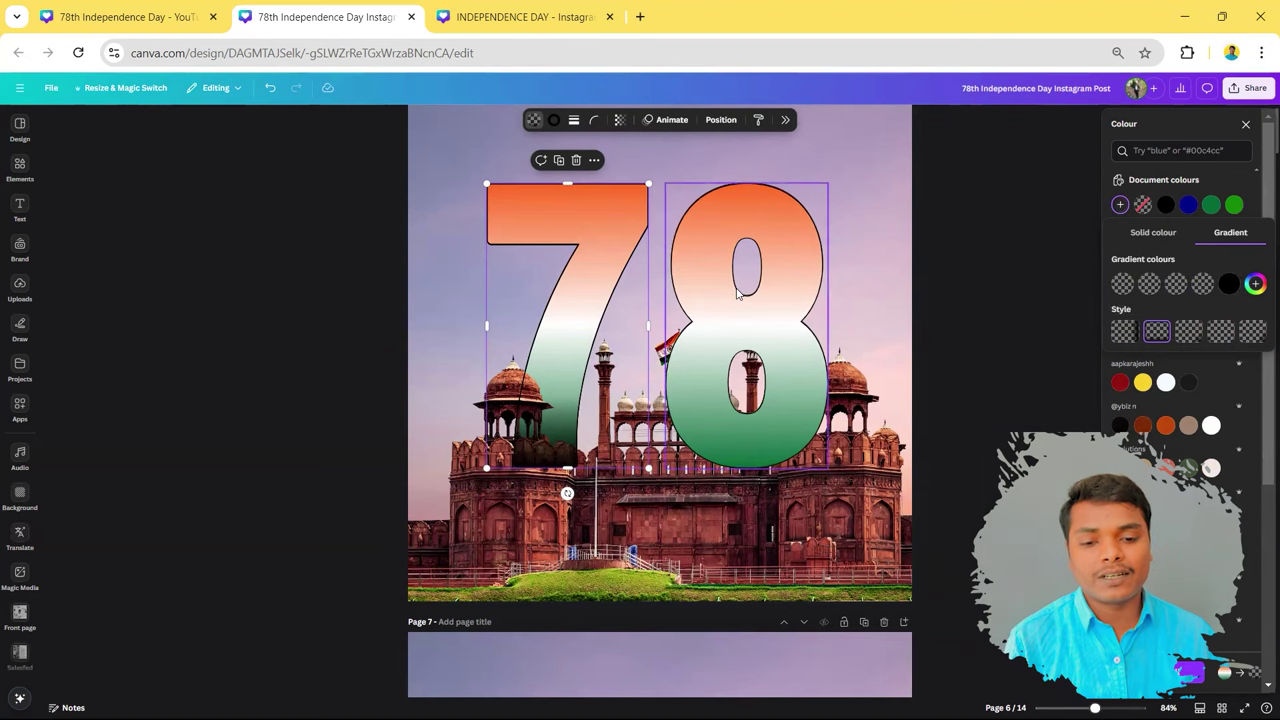
{"action": "left_click", "coordinate": [1211, 227]}
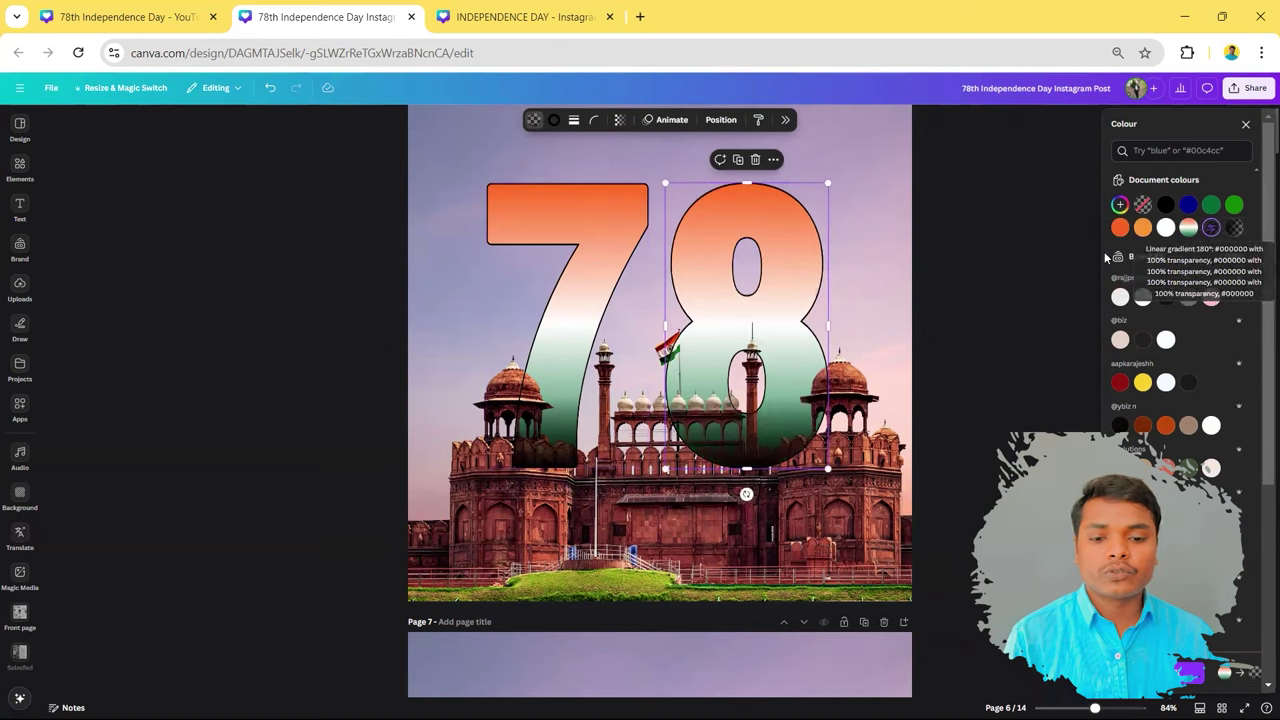
{"action": "left_click", "coordinate": [595, 247], "text": "shift"}
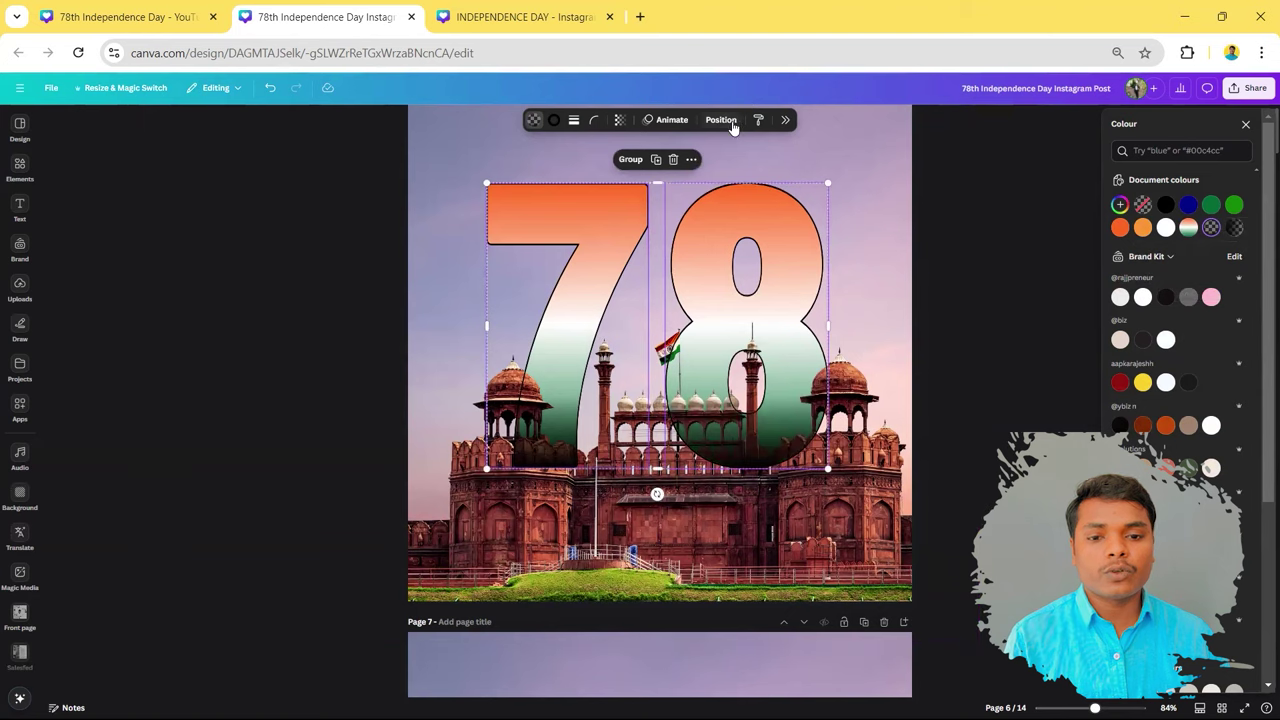
Step: Send the shaded 78 copies behind the Red Fort in the layer order
{"action": "left_click", "coordinate": [721, 119]}
{"action": "left_click_drag", "start_coordinate": [1228, 236], "coordinate": [1228, 329]}
{"action": "left_click", "coordinate": [1040, 279]}
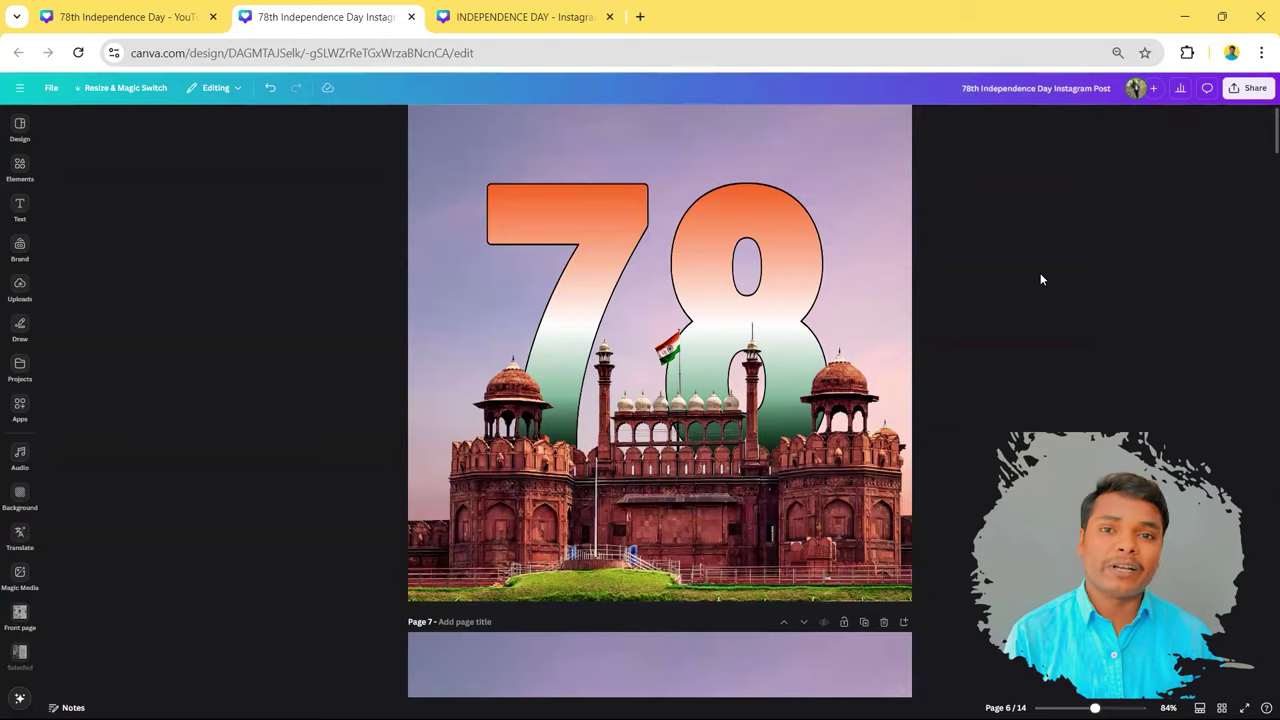
Step: Copy the tricolour ribbon graphic with chakra from the Assets design
{"action": "scroll", "coordinate": [1062, 330], "scroll_direction": "down", "scroll_amount": 3}
{"action": "scroll", "coordinate": [1062, 330], "scroll_direction": "down", "scroll_amount": 4}
{"action": "scroll", "coordinate": [1062, 332], "scroll_direction": "down", "scroll_amount": 3}
{"action": "scroll", "coordinate": [1030, 335], "scroll_direction": "down", "scroll_amount": 4}
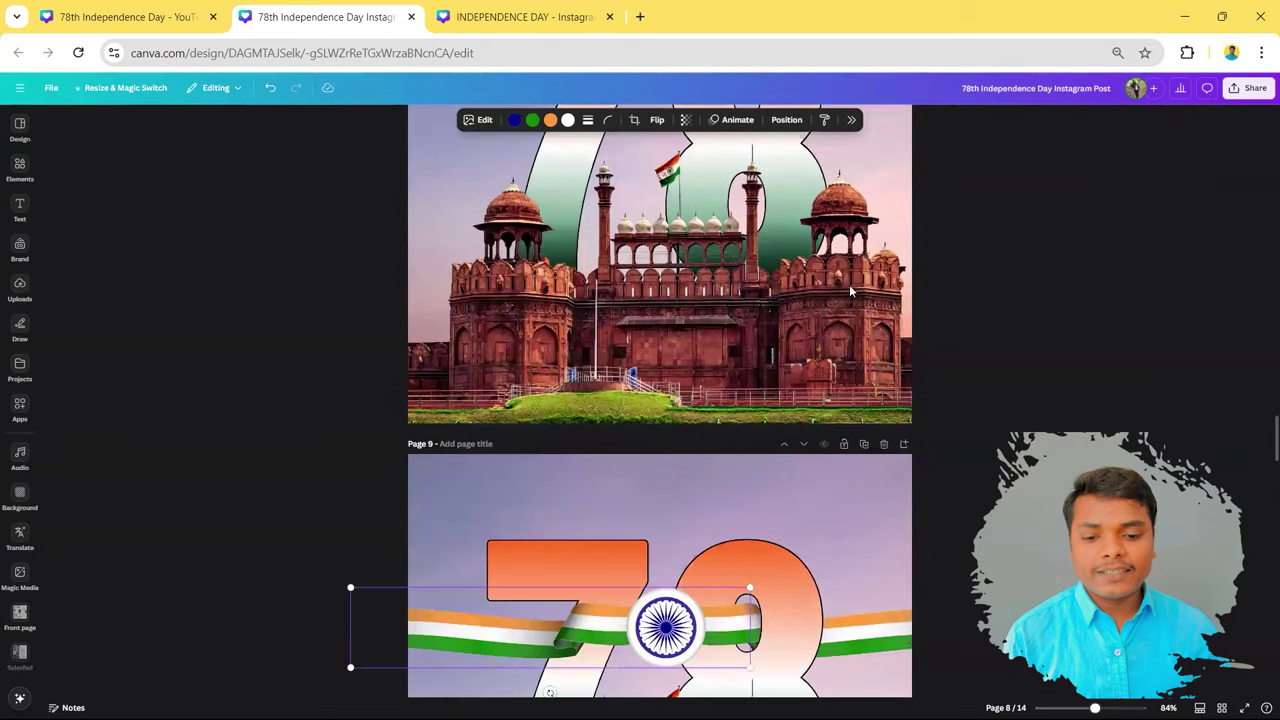
{"action": "scroll", "coordinate": [952, 314], "scroll_direction": "down", "scroll_amount": 1}
{"action": "scroll", "coordinate": [952, 314], "scroll_direction": "down", "scroll_amount": 2}
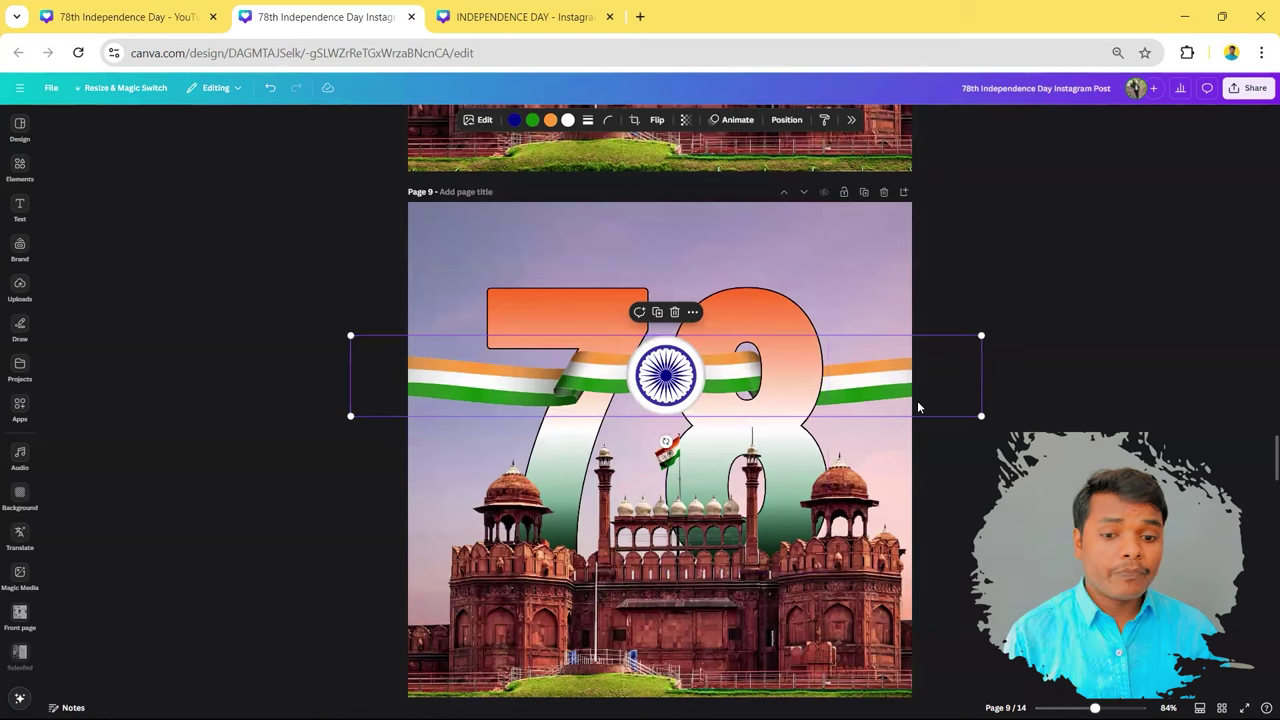
{"action": "scroll", "coordinate": [917, 406], "scroll_direction": "up", "scroll_amount": 3}
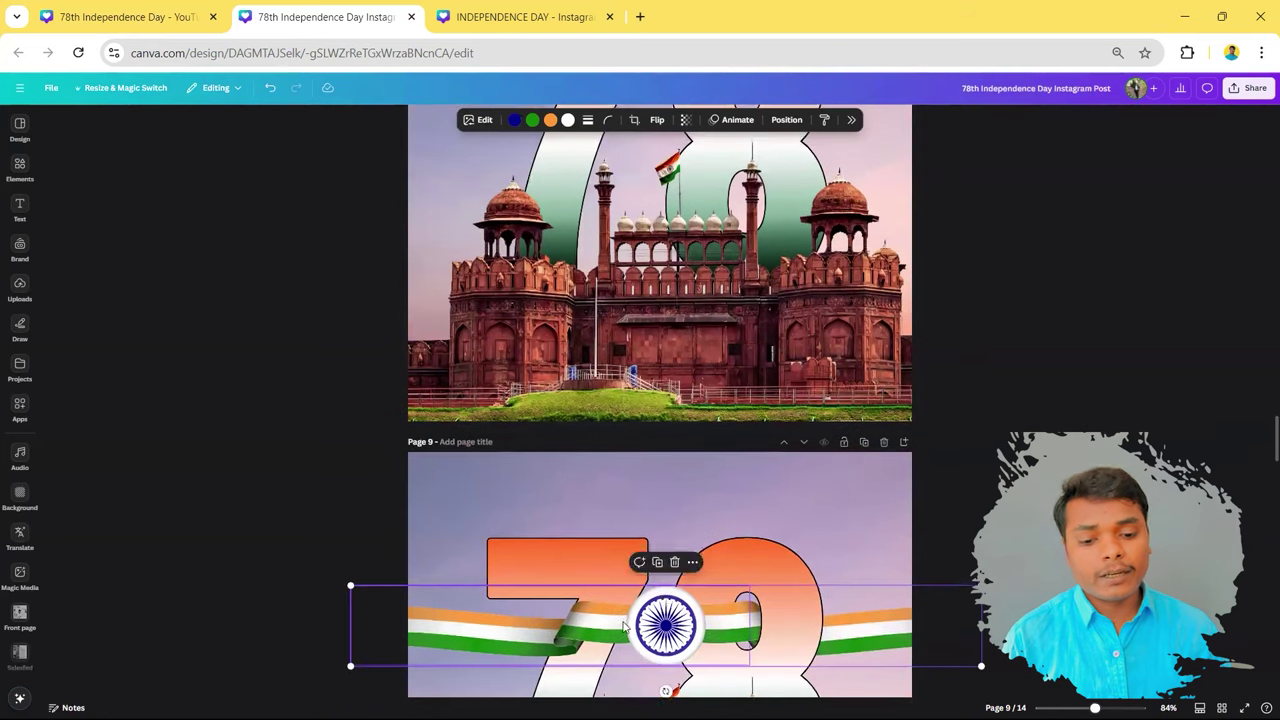
{"action": "scroll", "coordinate": [755, 545], "scroll_direction": "down", "scroll_amount": 1}
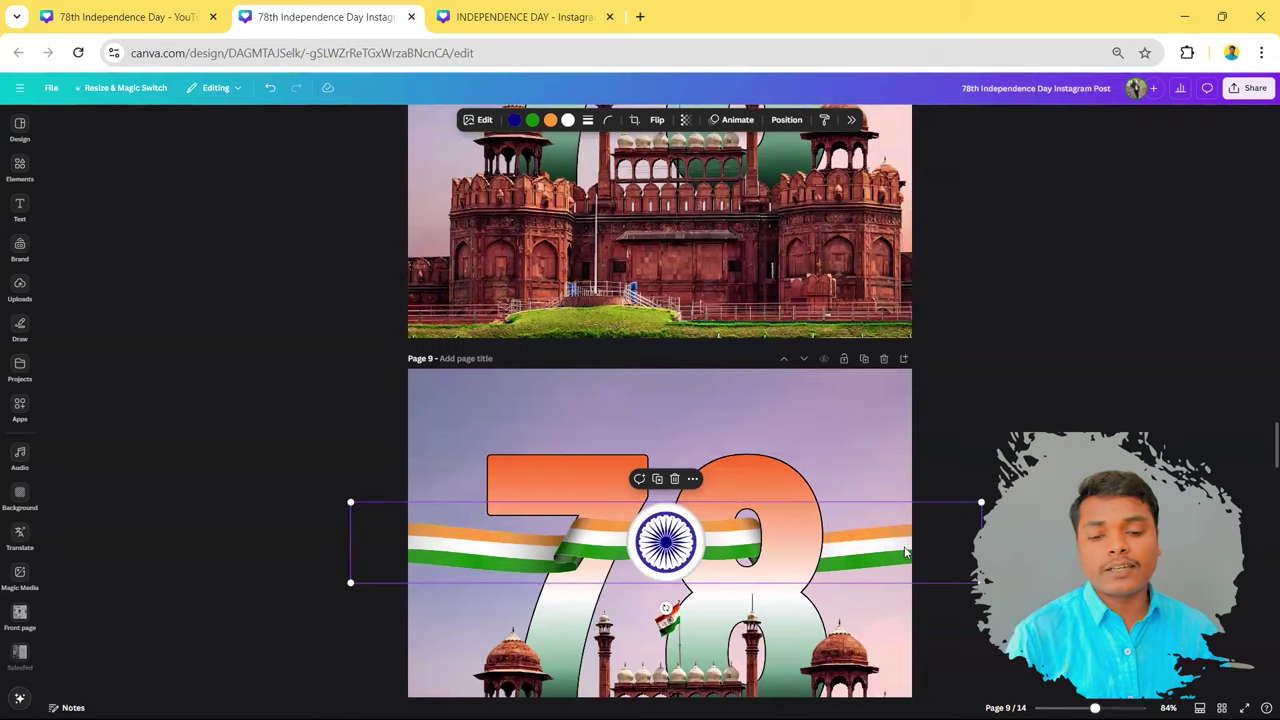
{"action": "scroll", "coordinate": [895, 545], "scroll_direction": "up", "scroll_amount": 3}
{"action": "scroll", "coordinate": [897, 511], "scroll_direction": "down", "scroll_amount": 3}
{"action": "left_click", "coordinate": [130, 17]}
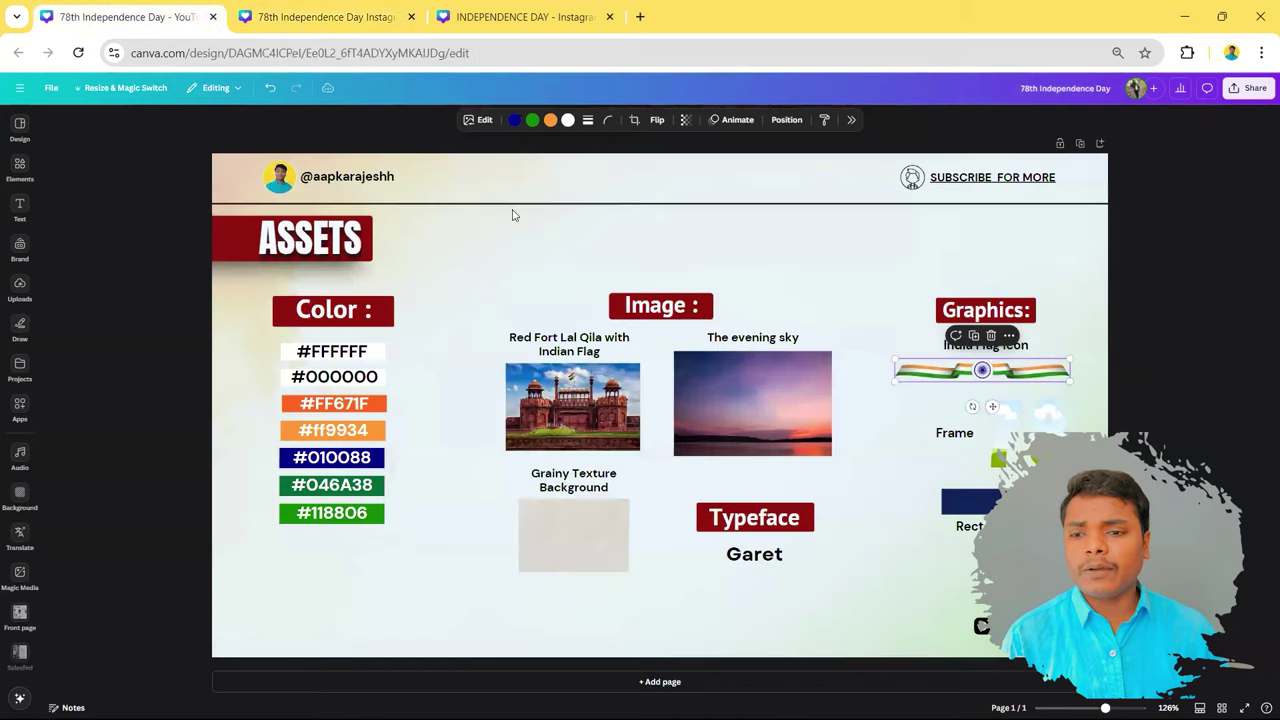
{"action": "key", "text": "ctrl+c"}
Step: Paste the ribbon onto page 8, stretch it full width and position it across the 78
{"action": "left_click", "coordinate": [325, 17]}
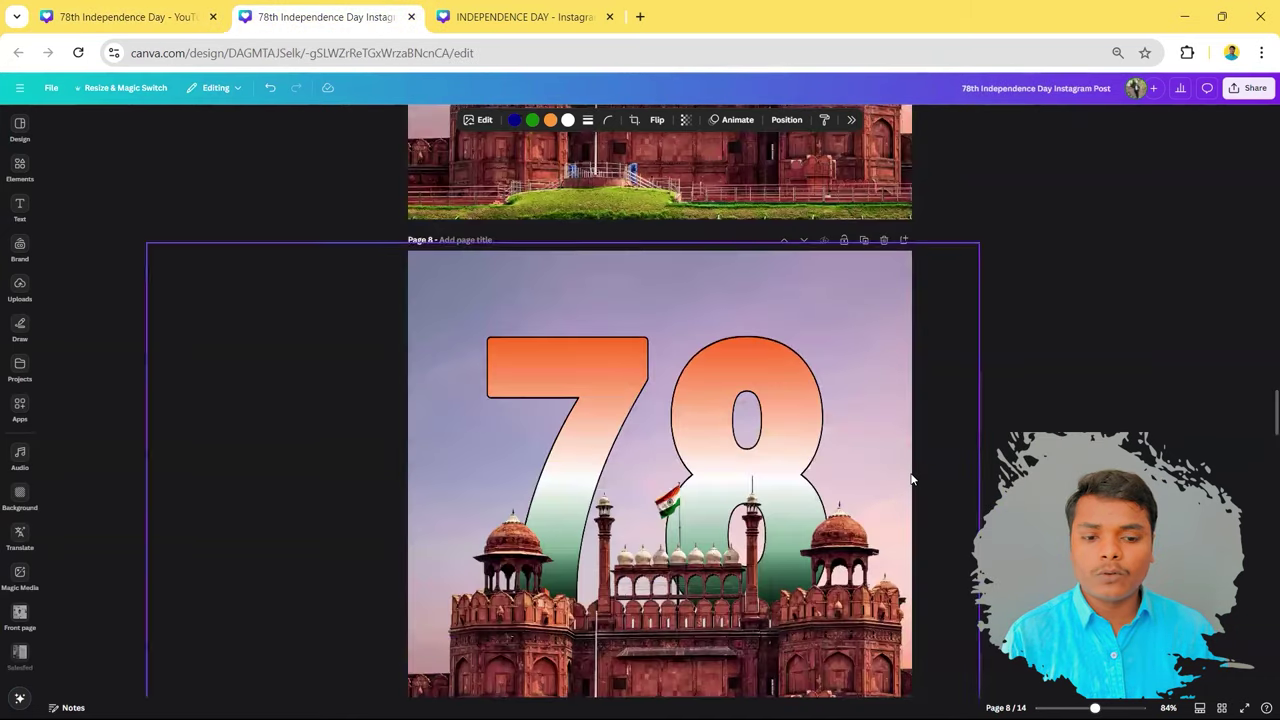
{"action": "key", "text": "ctrl+v"}
{"action": "left_click_drag", "start_coordinate": [525, 264], "coordinate": [1143, 346]}
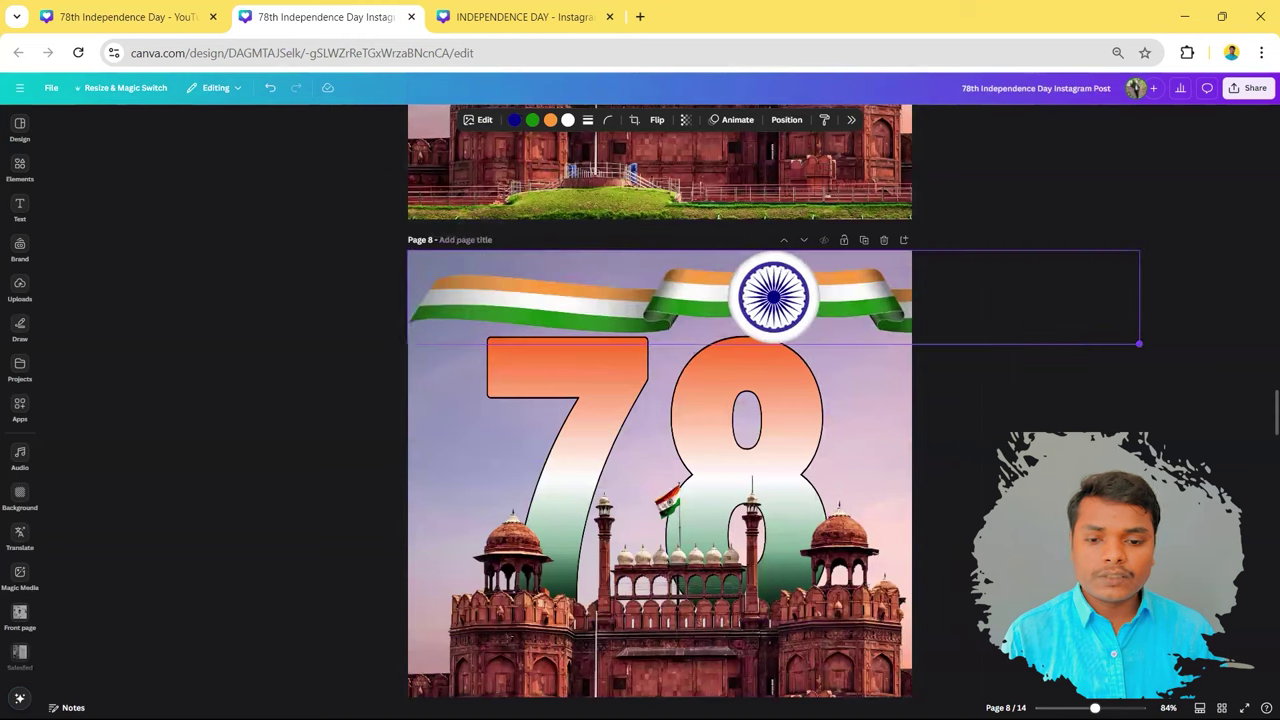
{"action": "left_click_drag", "start_coordinate": [993, 295], "coordinate": [905, 423]}
{"action": "left_click_drag", "start_coordinate": [990, 440], "coordinate": [929, 441]}
{"action": "left_click_drag", "start_coordinate": [845, 441], "coordinate": [845, 437]}
Step: Inspect the layer list and try cropping the ribbon's right end, then cancel the crop
{"action": "left_click", "coordinate": [718, 121]}
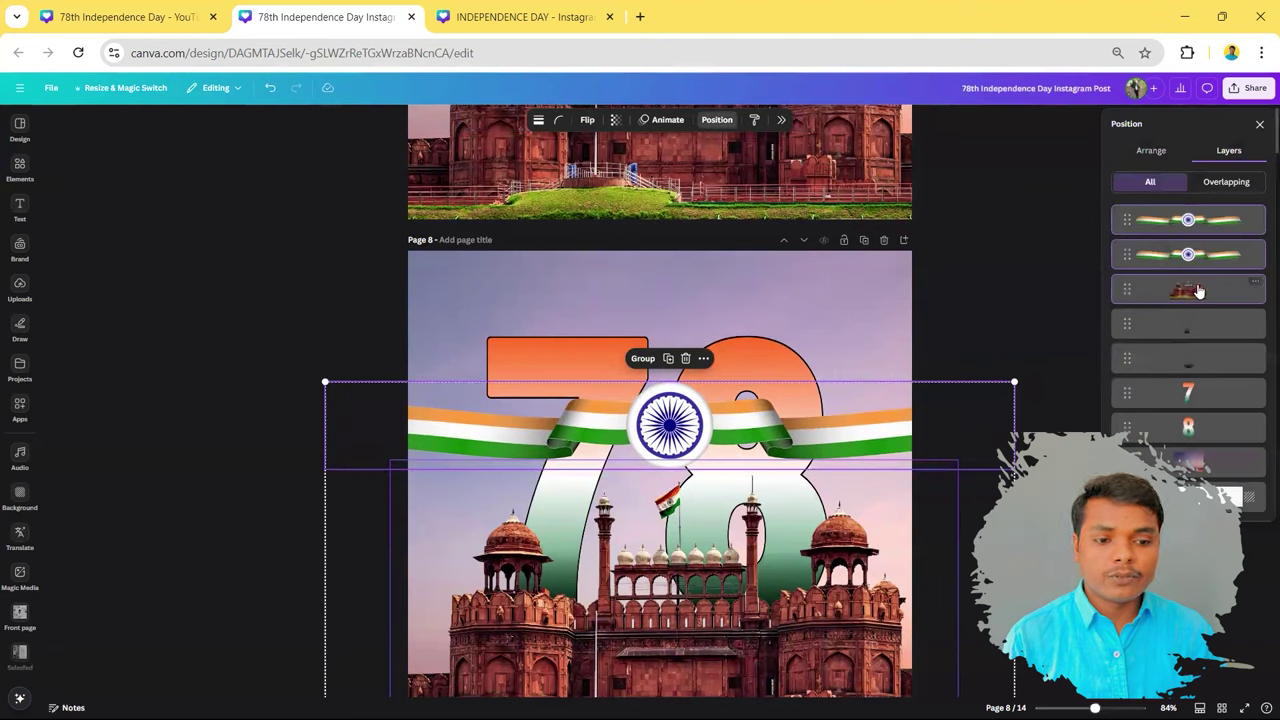
{"action": "left_click", "coordinate": [1191, 224]}
{"action": "left_click", "coordinate": [1151, 150]}
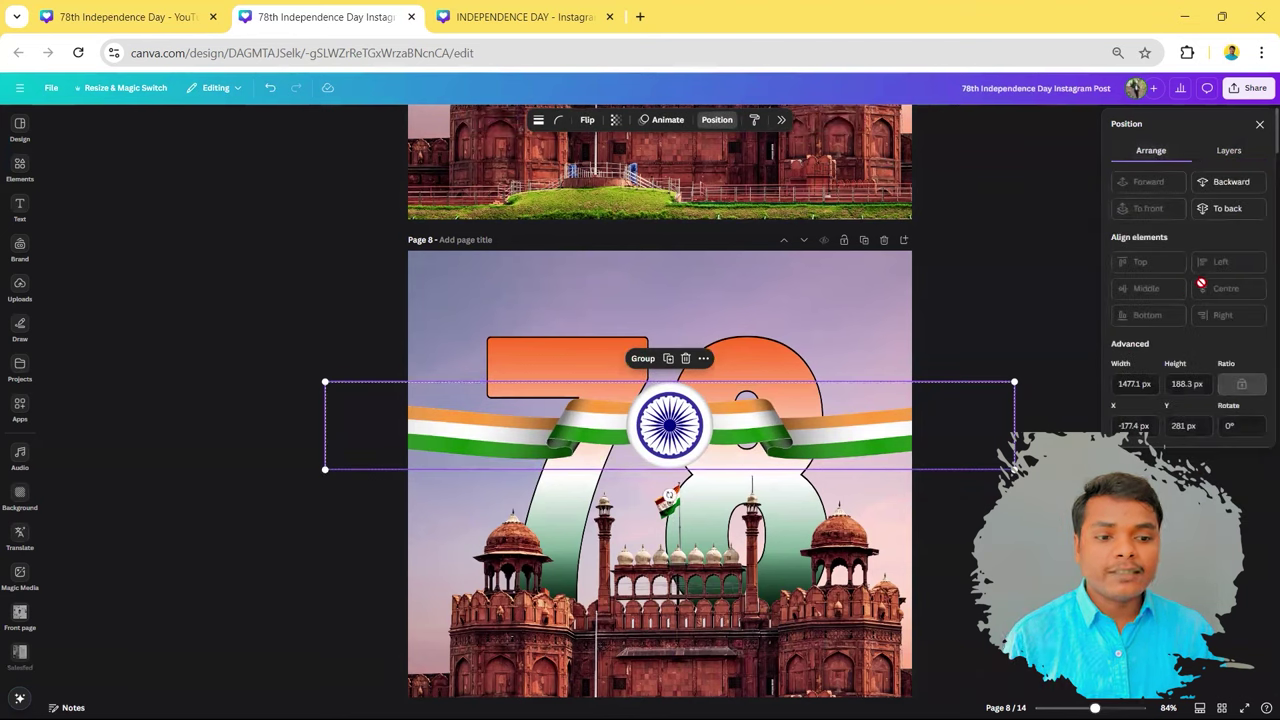
{"action": "left_click", "coordinate": [896, 342]}
{"action": "left_click", "coordinate": [837, 444]}
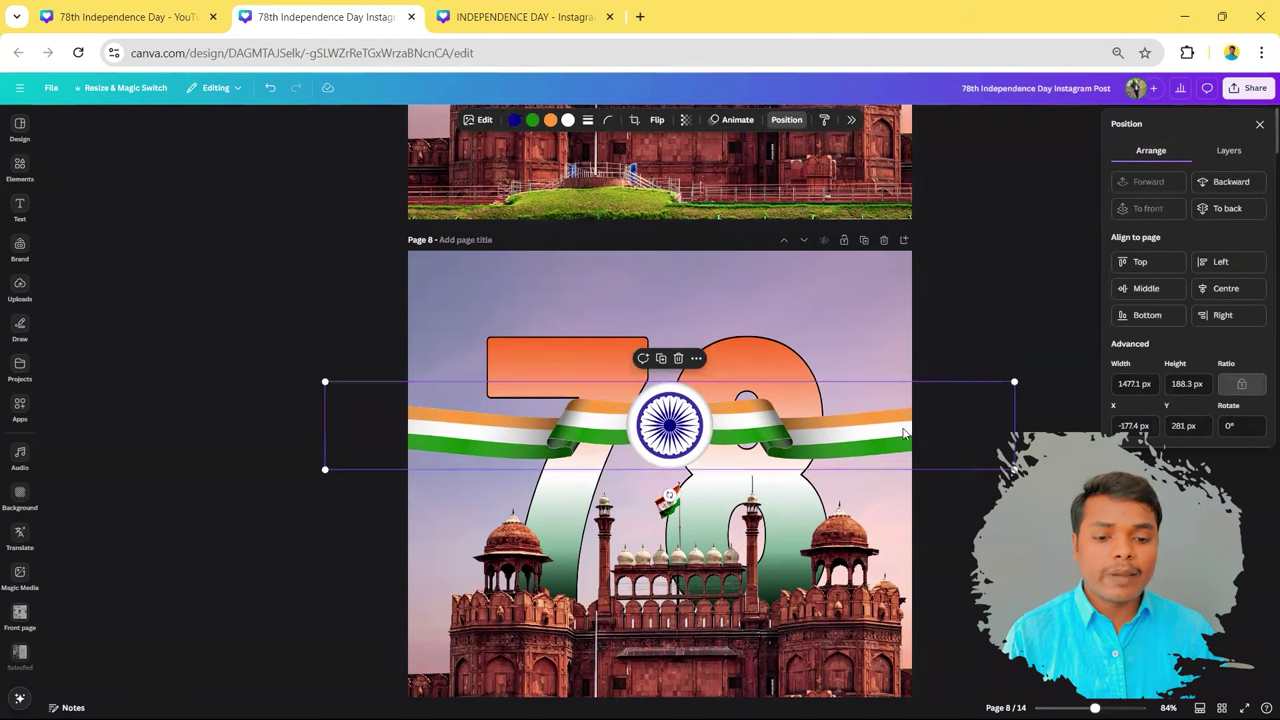
{"action": "left_click", "coordinate": [634, 119]}
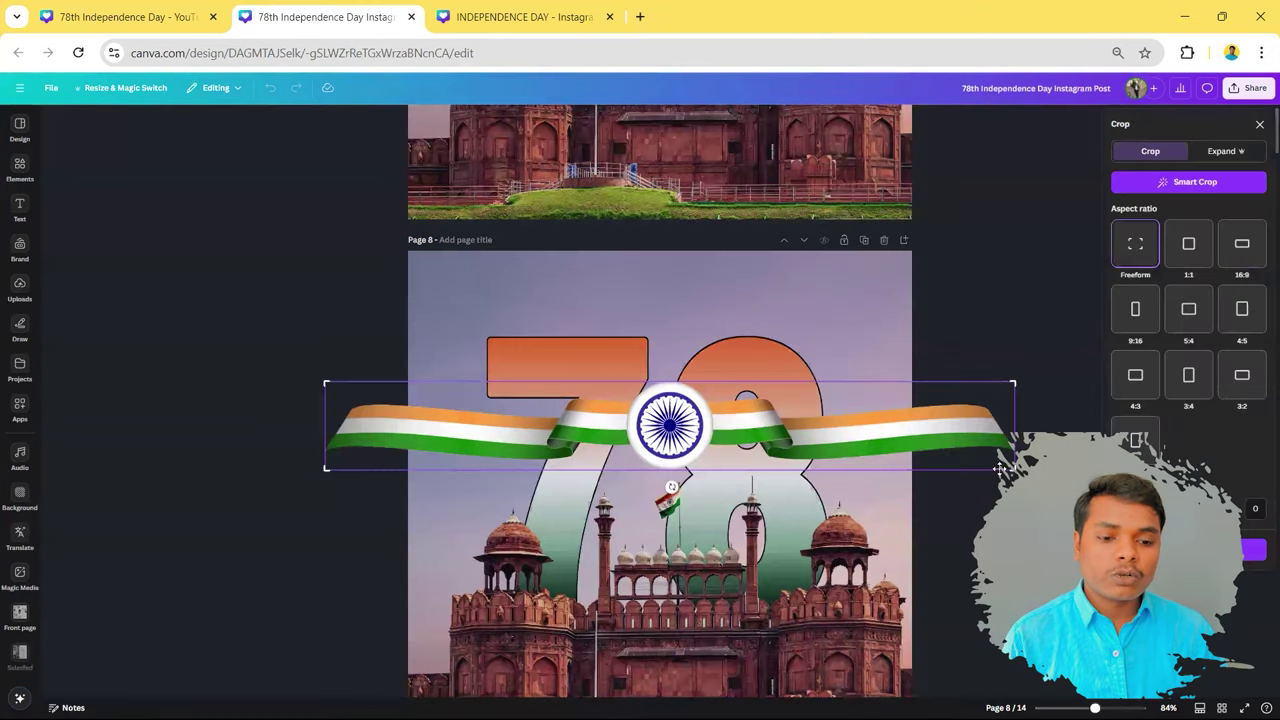
{"action": "left_click_drag", "start_coordinate": [1012, 468], "coordinate": [748, 466]}
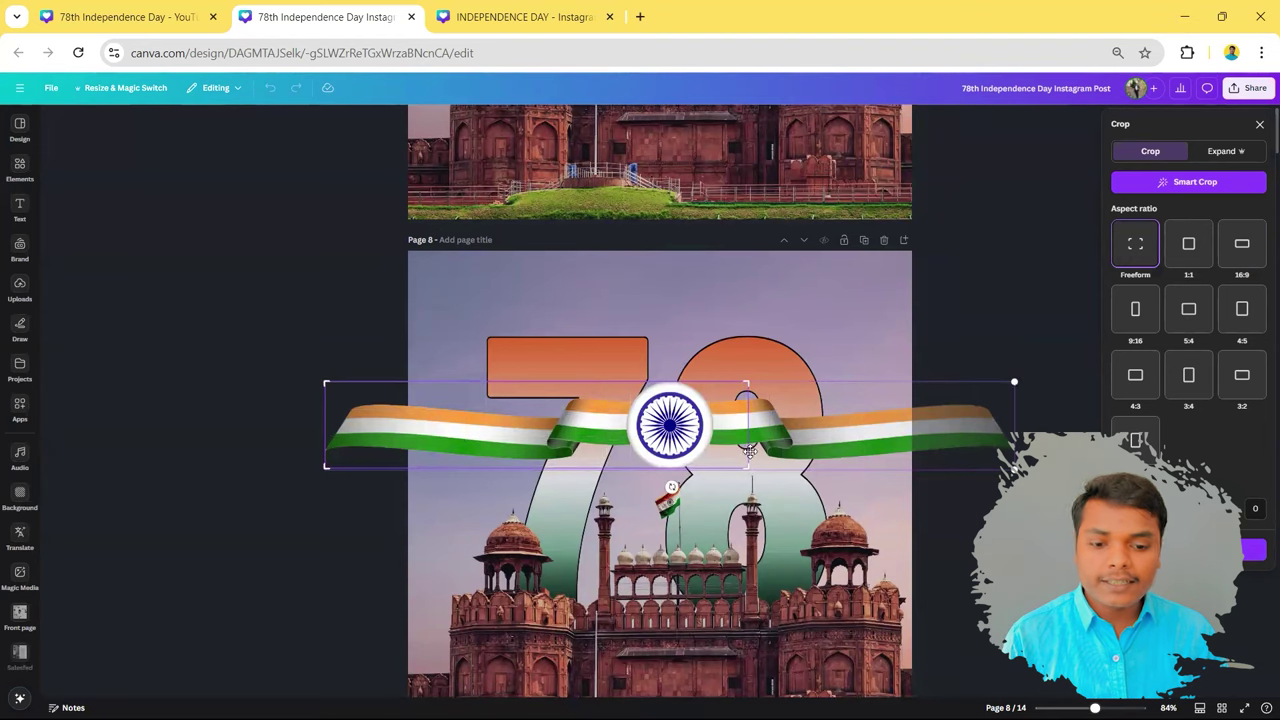
{"action": "key", "text": "Escape"}
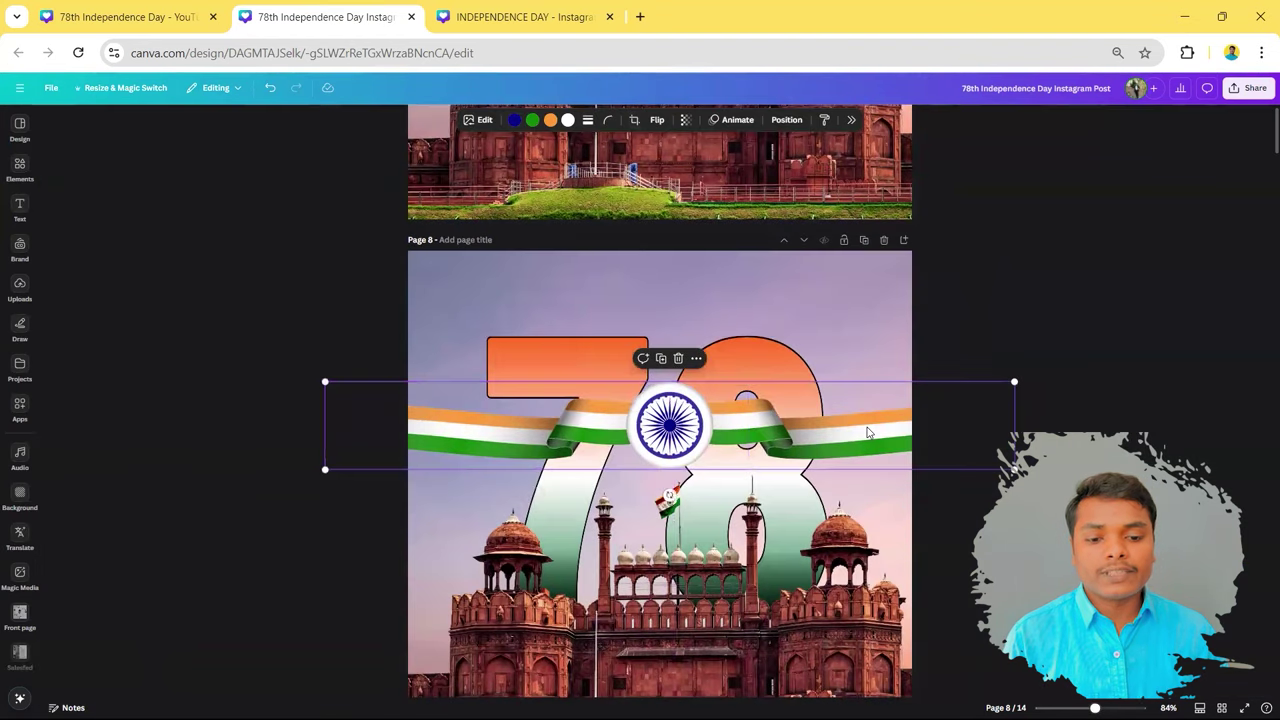
Step: Move the ribbon layer below the 7 and 8 and shrink the ribbon slightly
{"action": "left_click", "coordinate": [786, 120]}
{"action": "left_click", "coordinate": [1229, 150]}
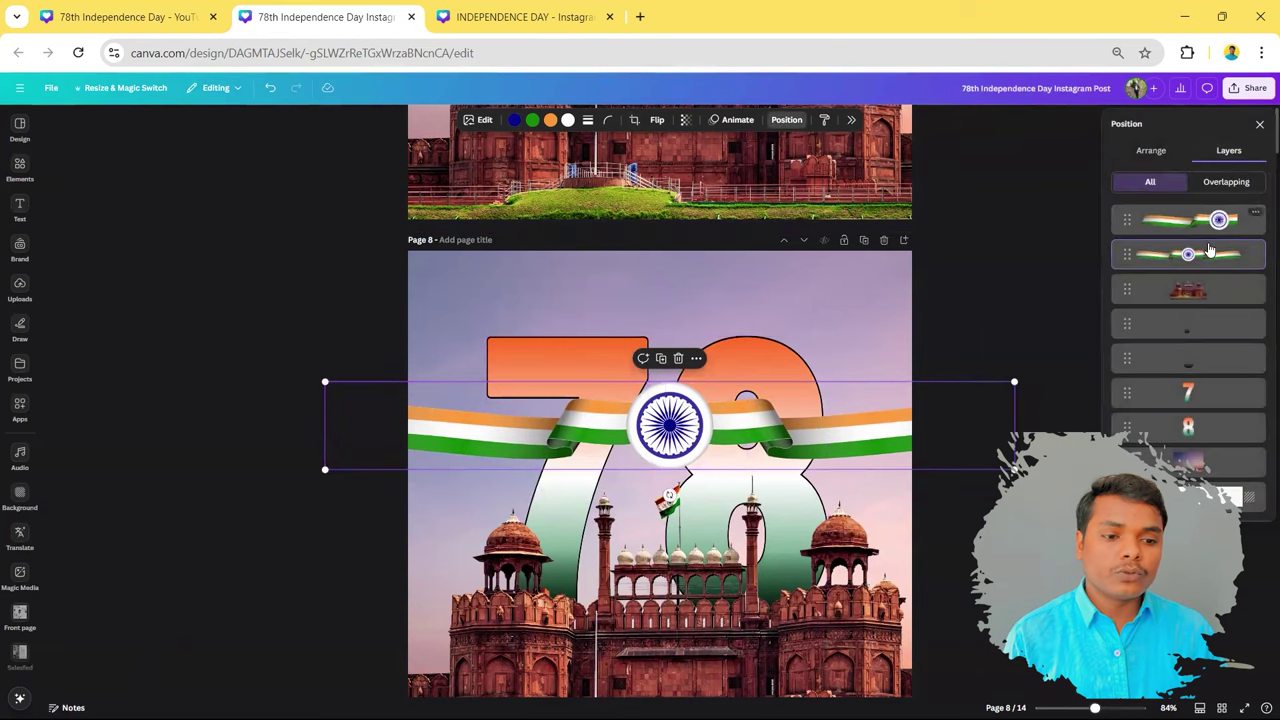
{"action": "left_click_drag", "start_coordinate": [1213, 256], "coordinate": [1216, 440]}
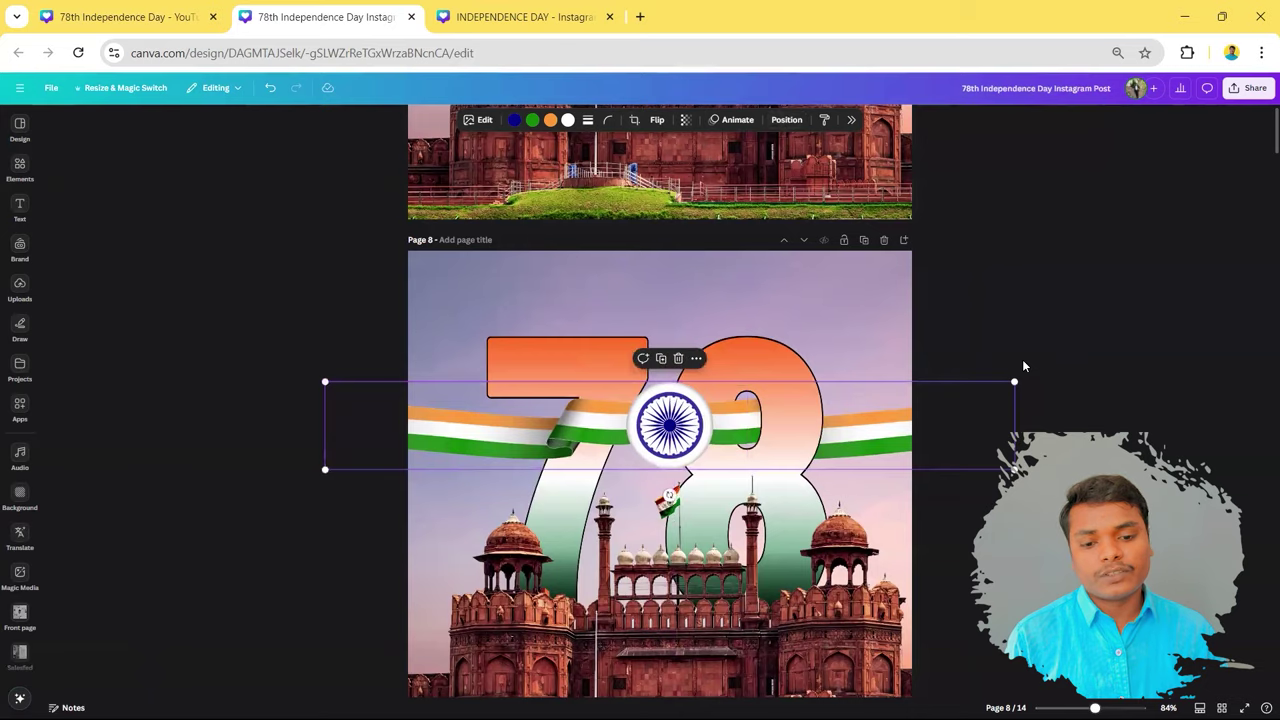
{"action": "scroll", "coordinate": [1022, 362], "scroll_direction": "down", "scroll_amount": 3}
{"action": "scroll", "coordinate": [1022, 366], "scroll_direction": "down", "scroll_amount": 2}
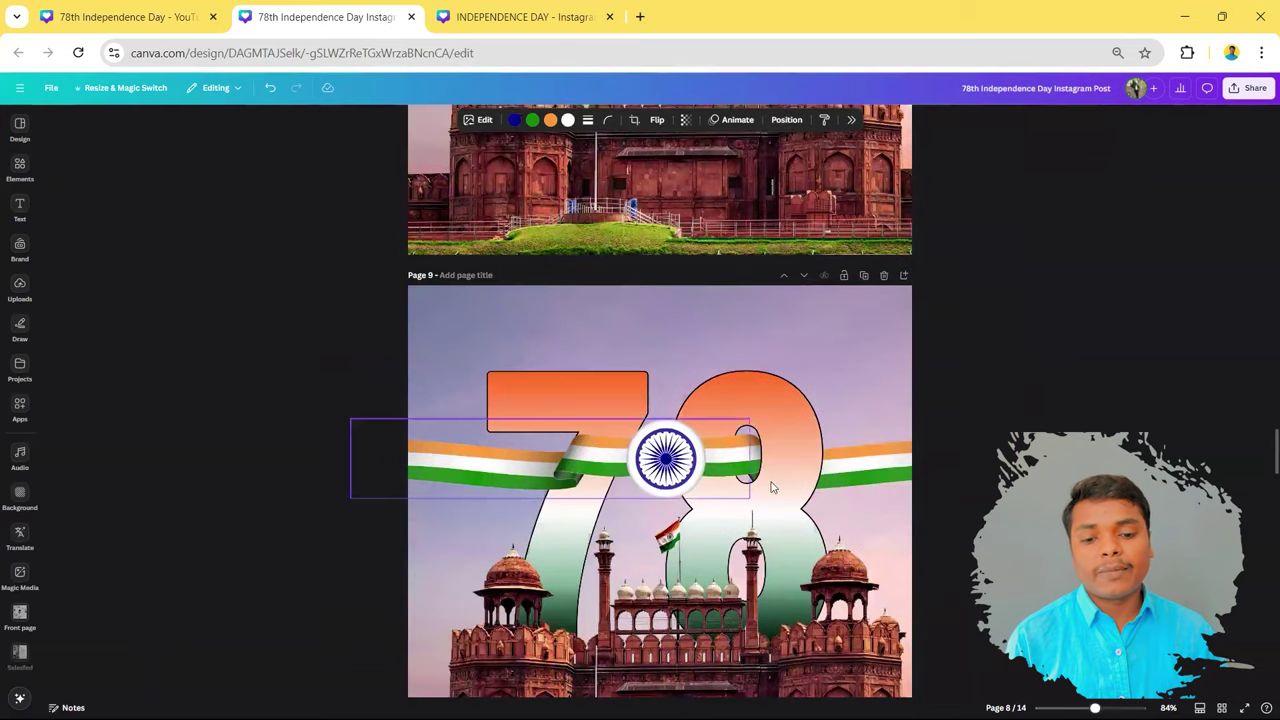
{"action": "scroll", "coordinate": [798, 367], "scroll_direction": "up", "scroll_amount": 3}
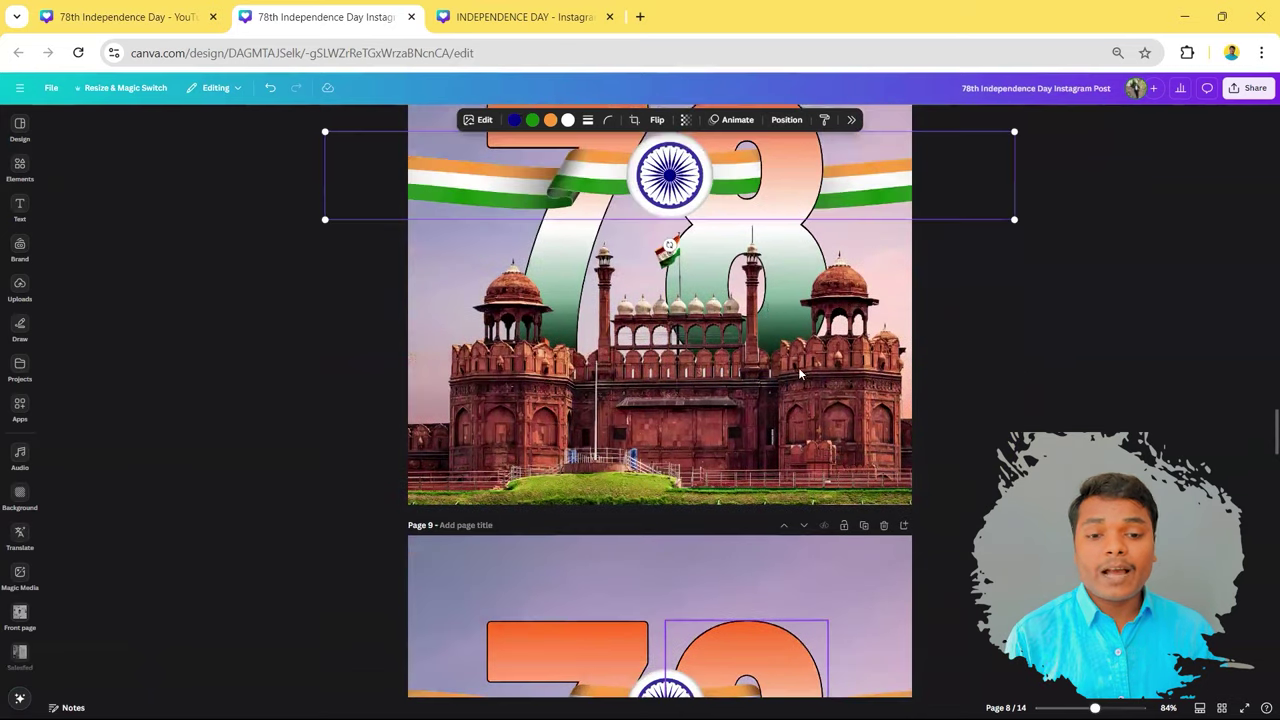
{"action": "scroll", "coordinate": [760, 428], "scroll_direction": "up", "scroll_amount": 4}
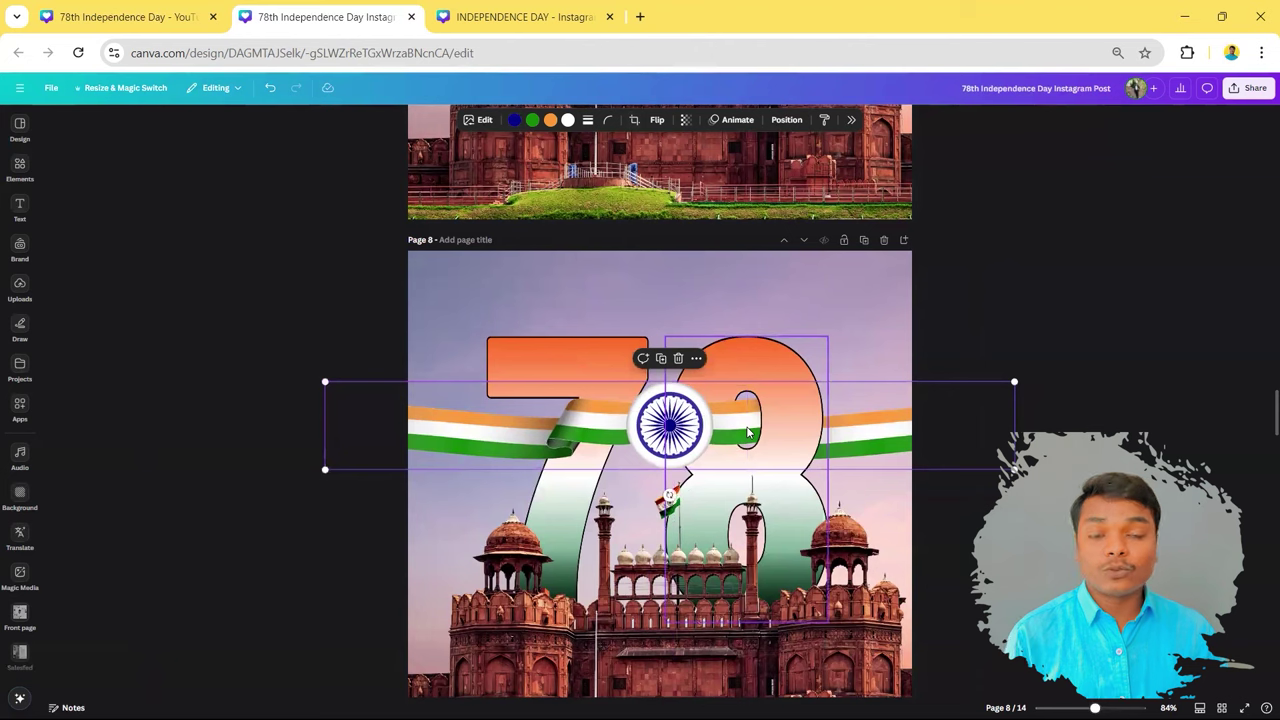
{"action": "mouse_move", "coordinate": [1014, 381]}
{"action": "left_mouse_down"}
{"action": "mouse_move", "coordinate": [975, 376]}
{"action": "mouse_move", "coordinate": [988, 381]}
{"action": "left_mouse_up"}
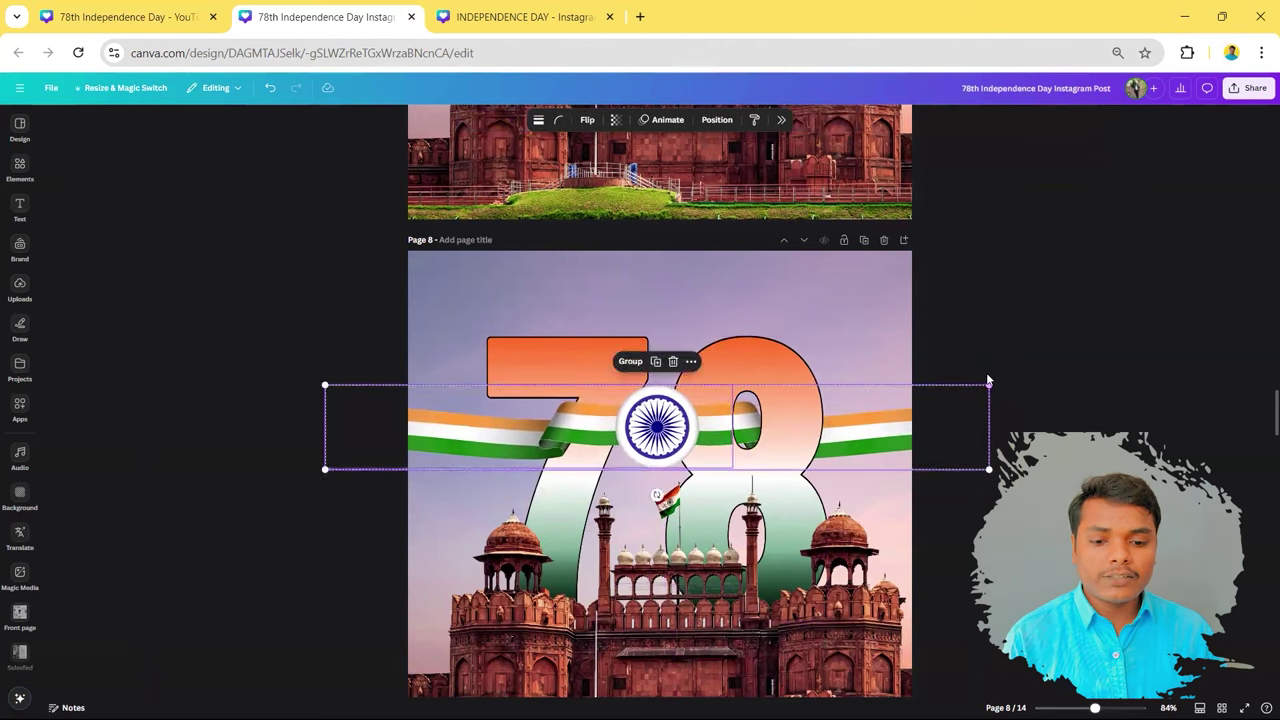
{"action": "left_click_drag", "start_coordinate": [989, 469], "coordinate": [972, 453]}
{"action": "key", "text": "Escape"}
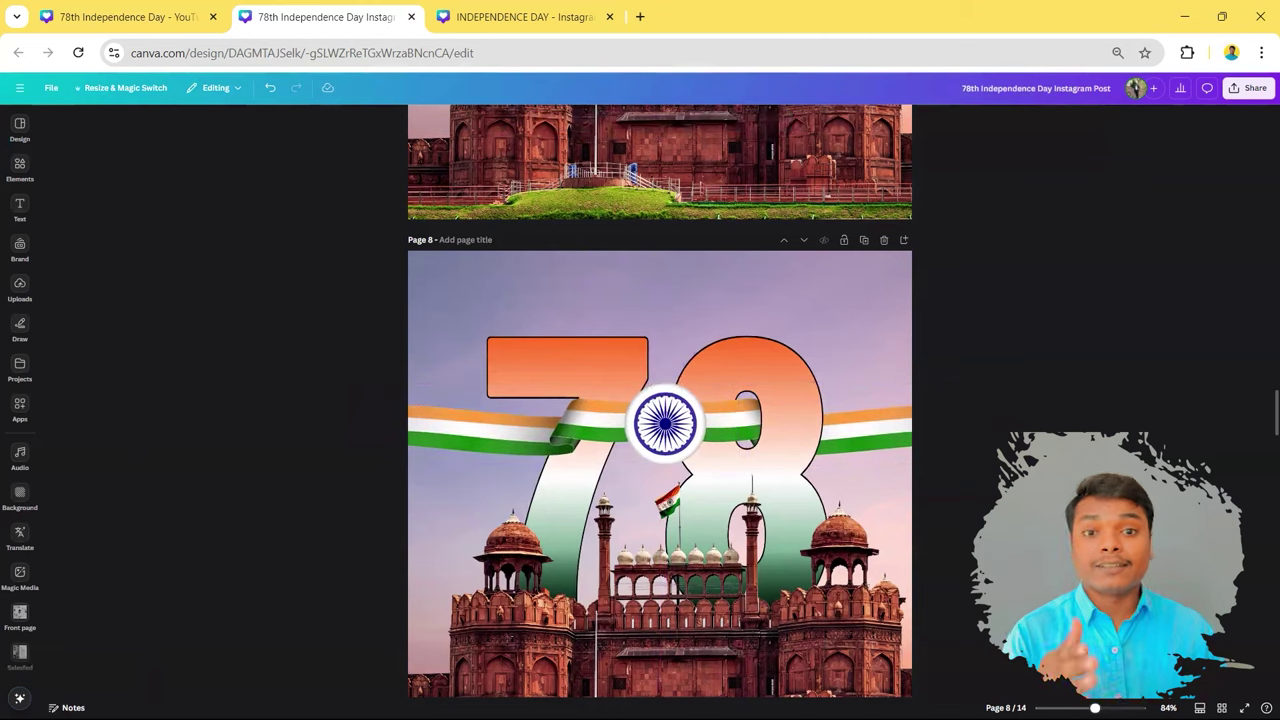
{"action": "scroll", "coordinate": [660, 430], "scroll_direction": "down", "scroll_amount": 2}
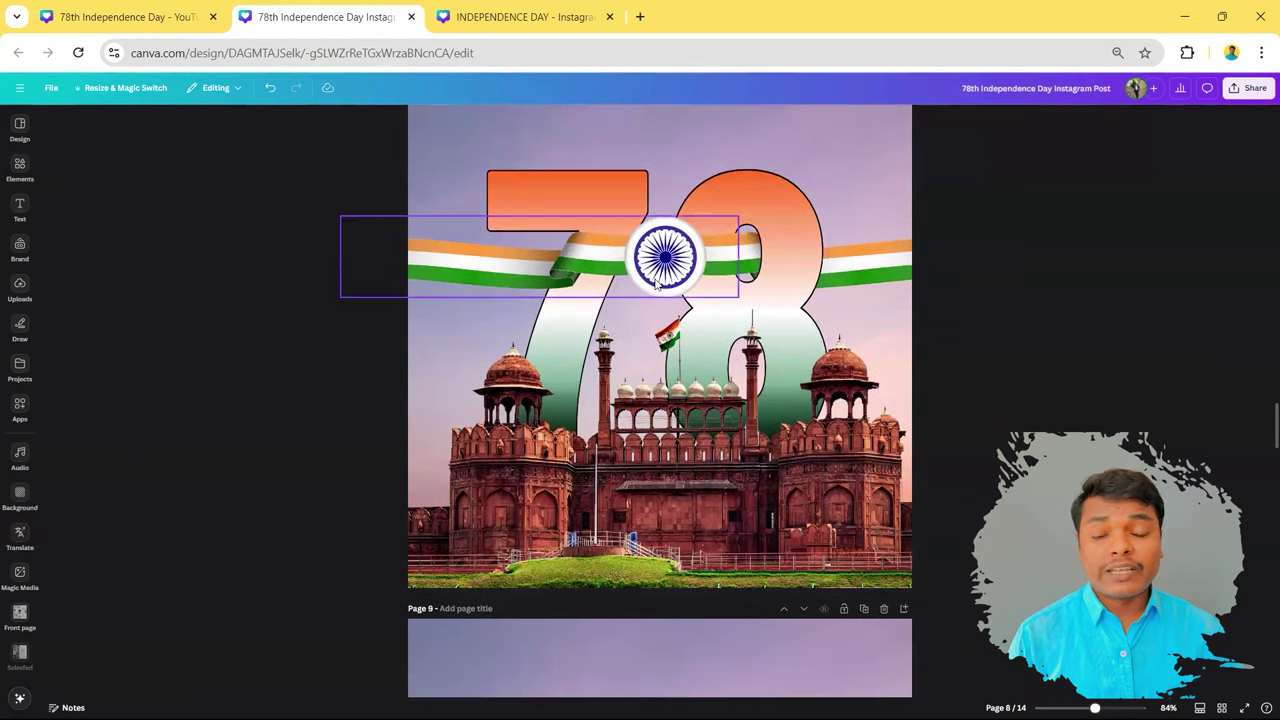
{"action": "left_click", "coordinate": [470, 262]}
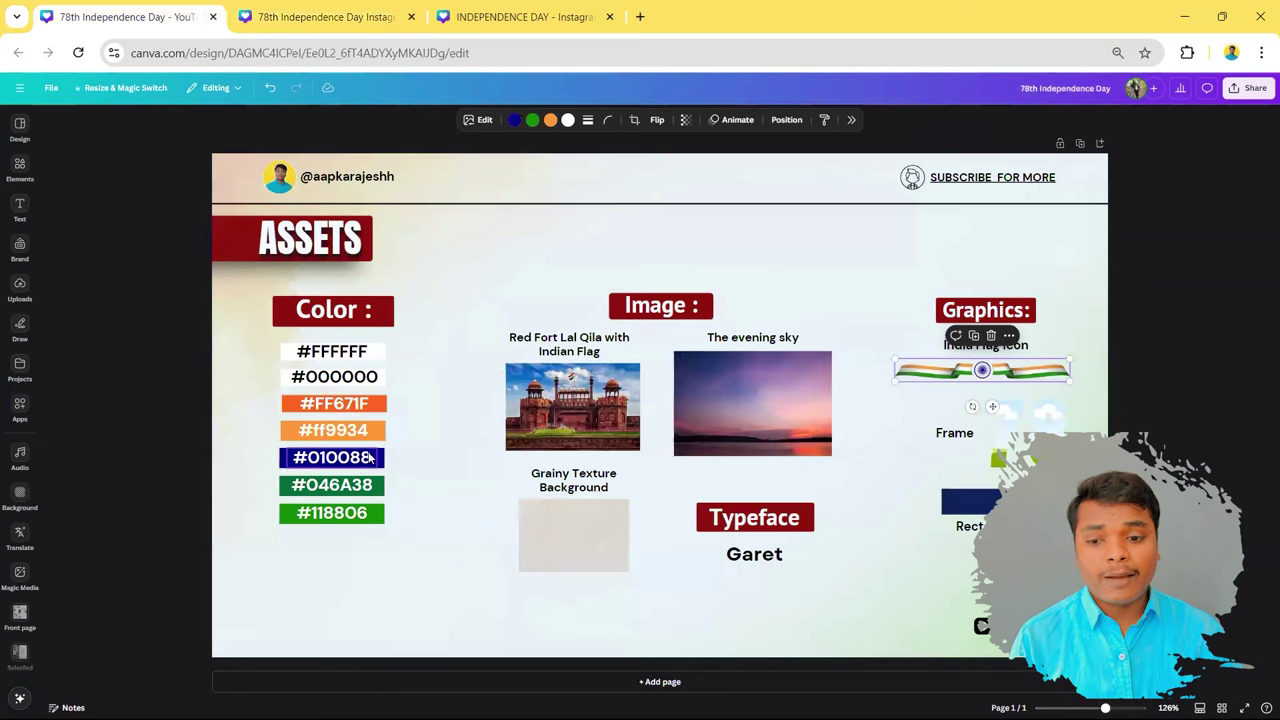
{"action": "left_click", "coordinate": [332, 6]}
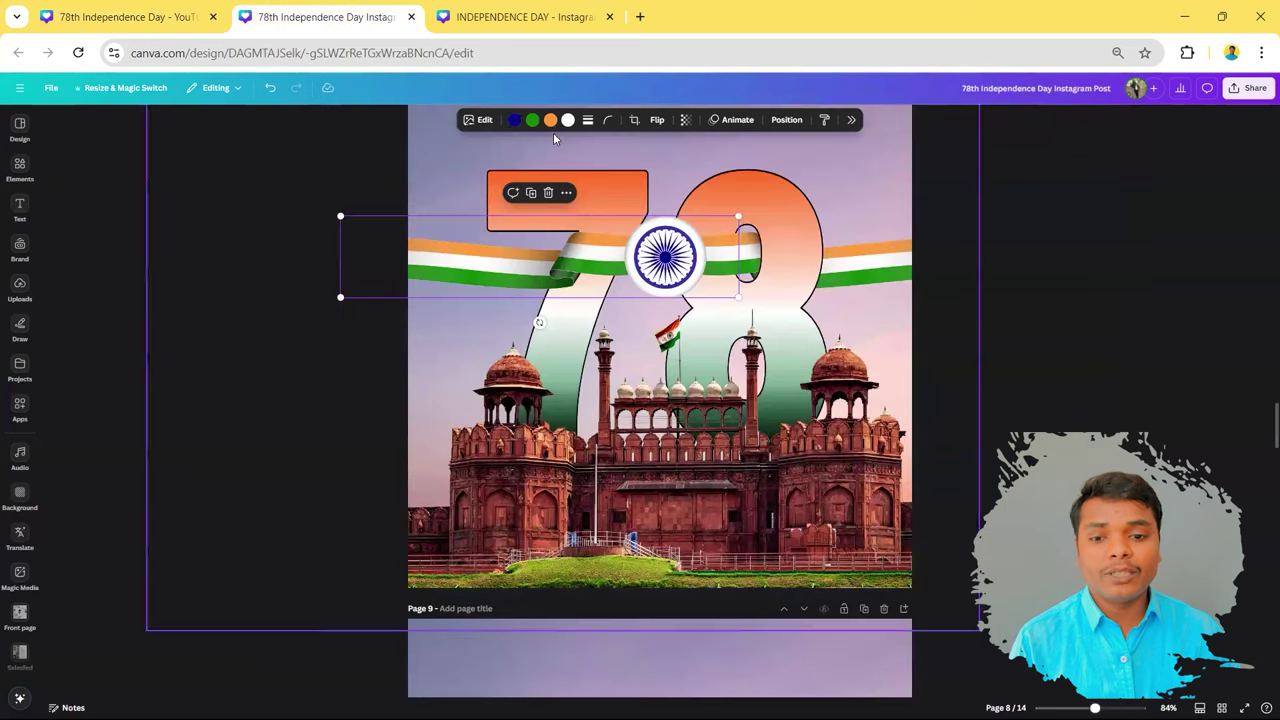
{"action": "left_click", "coordinate": [513, 120]}
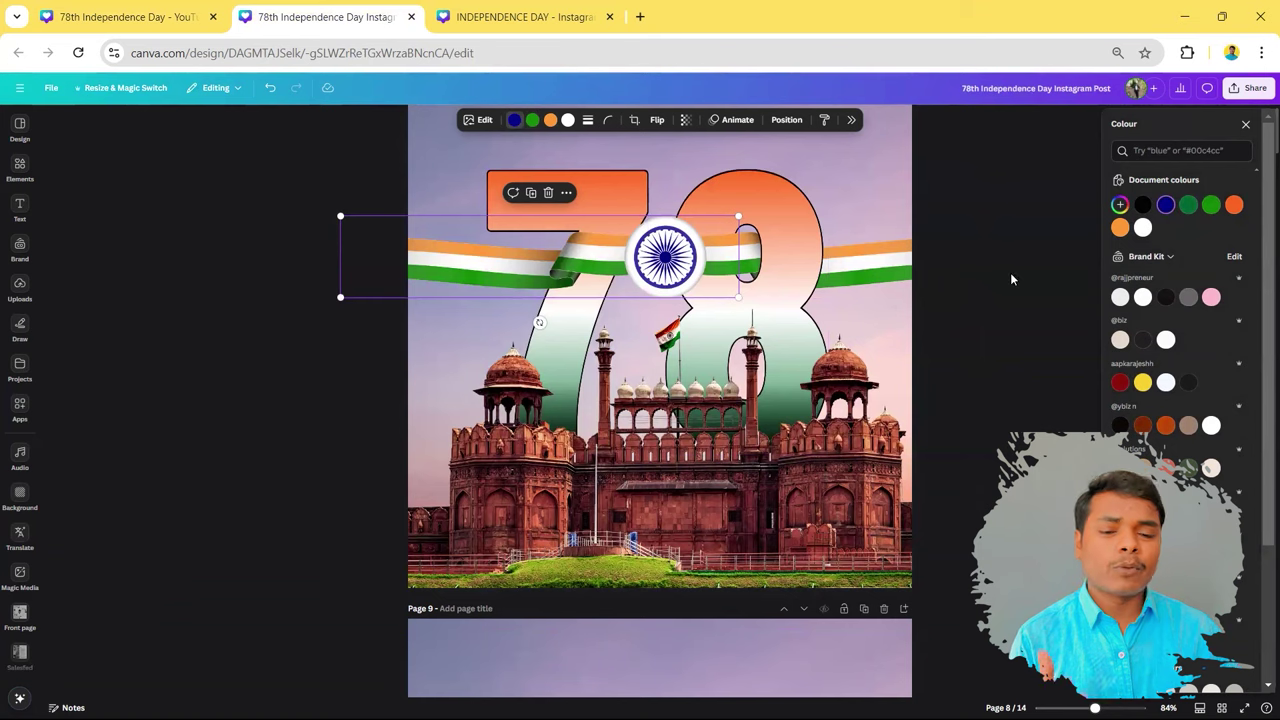
{"action": "key", "text": "Escape"}
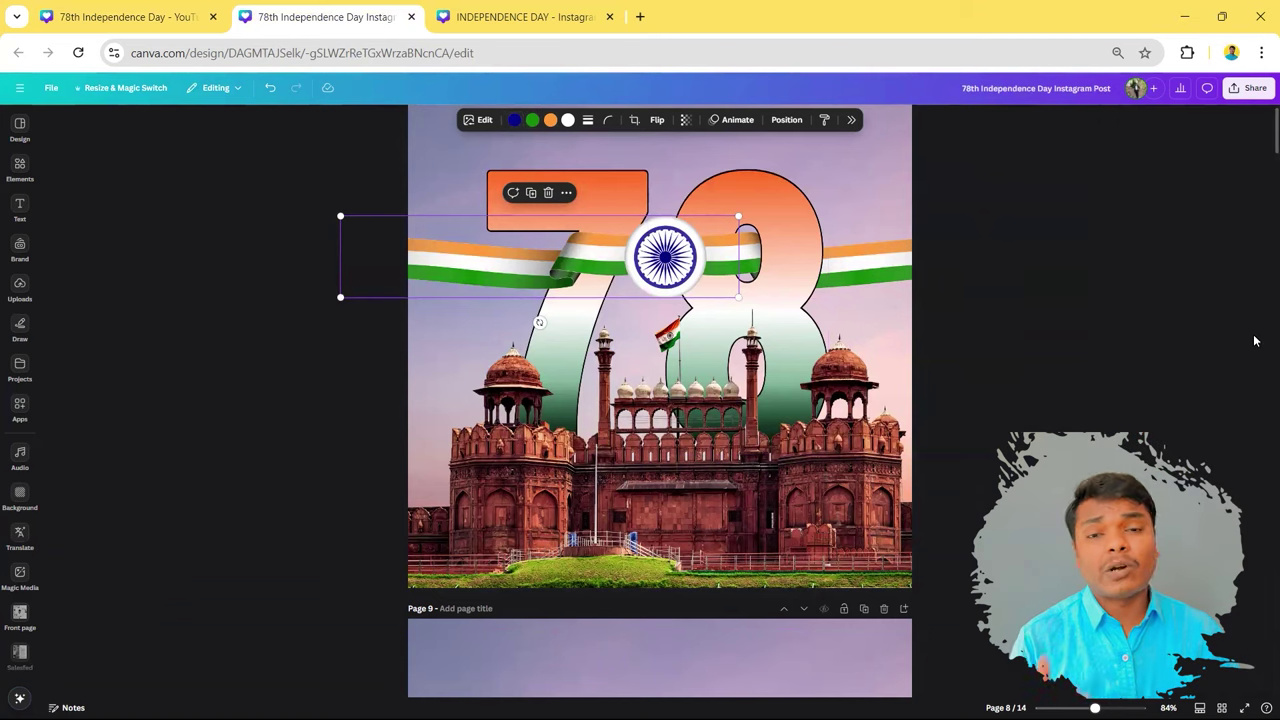
{"action": "left_click", "coordinate": [188, 10]}
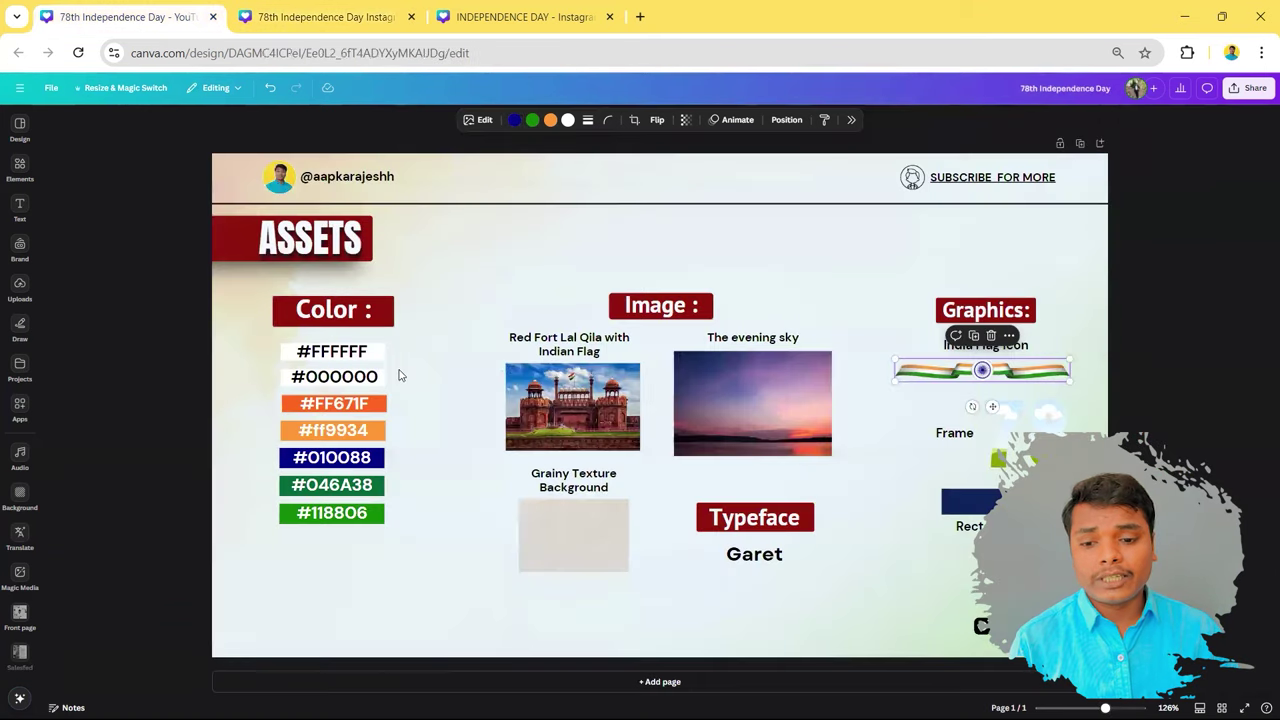
{"action": "left_click", "coordinate": [380, 402]}
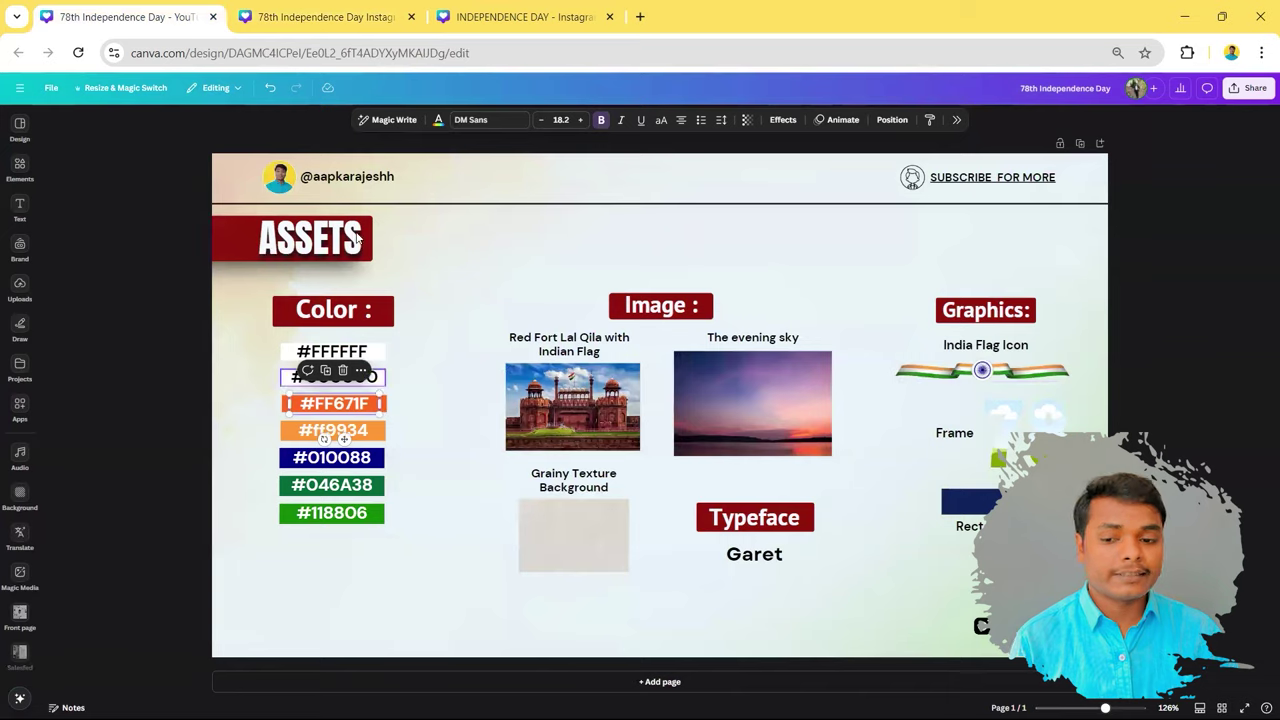
{"action": "left_click", "coordinate": [320, 17]}
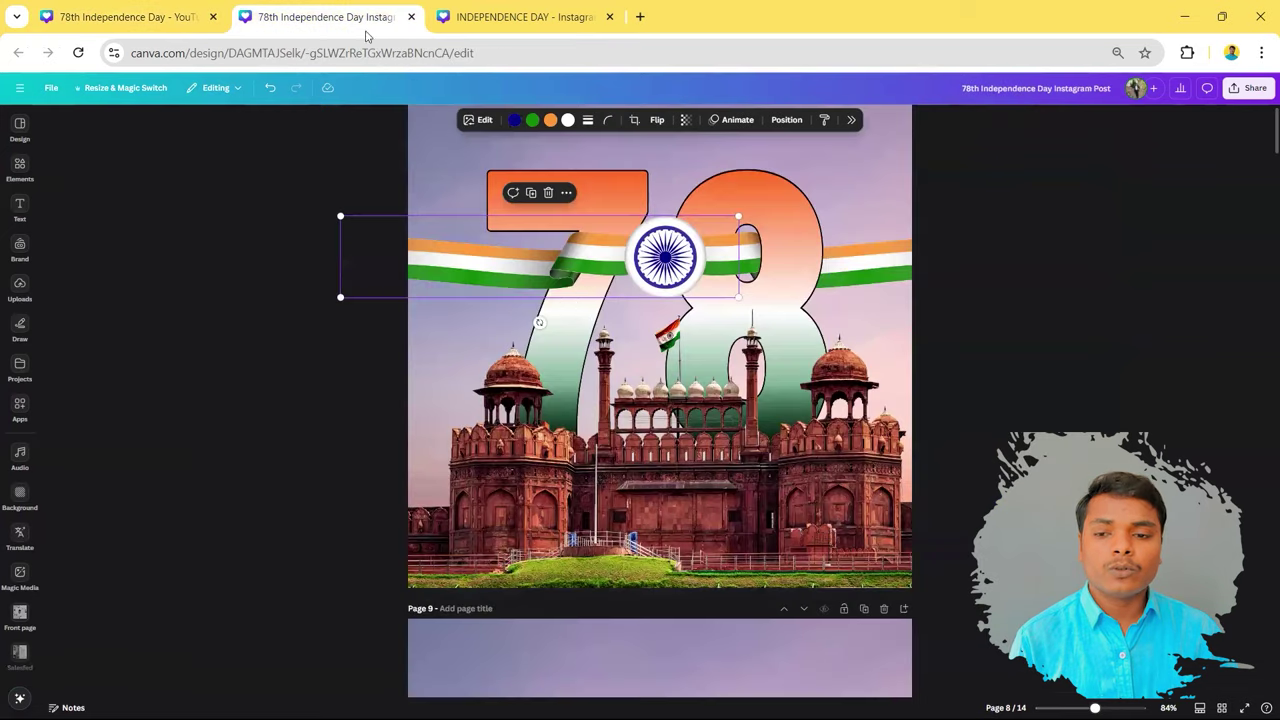
{"action": "left_click", "coordinate": [1035, 301]}
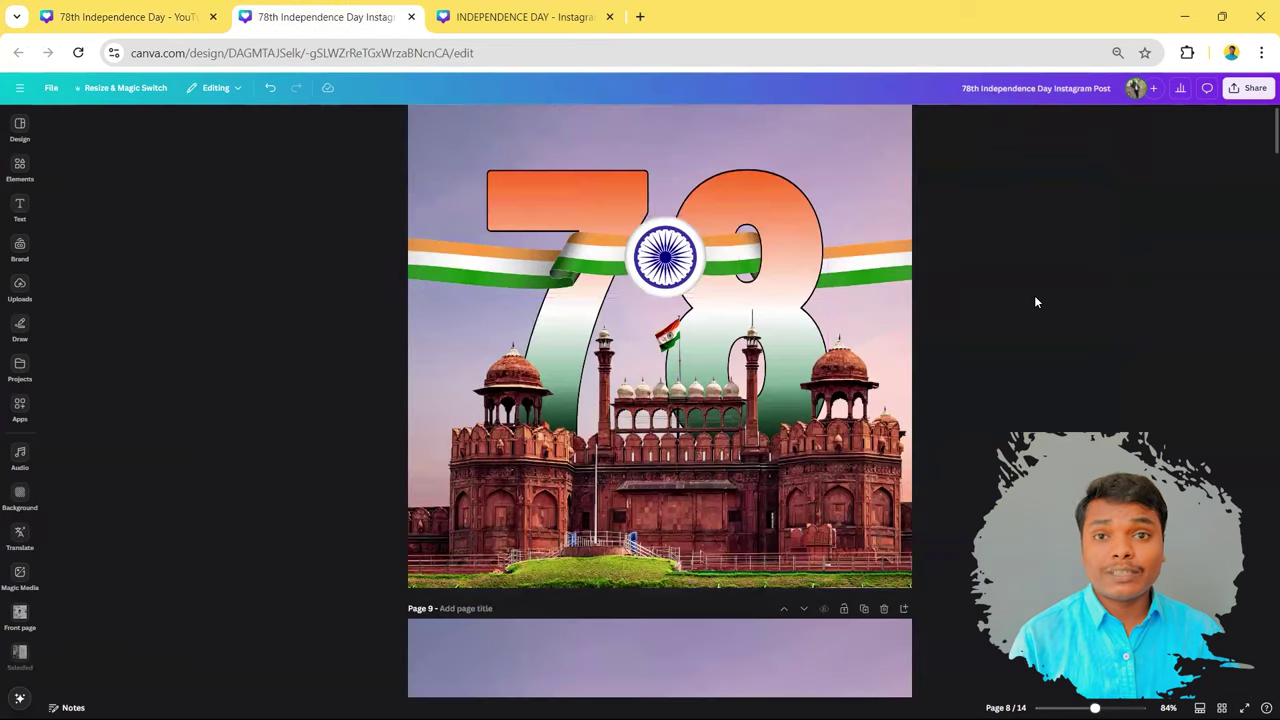
Step: Scroll to page 10 and check the 15th AUGUST heading's Garet font weights
{"action": "scroll", "coordinate": [1035, 301], "scroll_direction": "down", "scroll_amount": 3}
{"action": "scroll", "coordinate": [1094, 329], "scroll_direction": "down", "scroll_amount": 1}
{"action": "scroll", "coordinate": [1171, 363], "scroll_direction": "down", "scroll_amount": 2}
{"action": "scroll", "coordinate": [1018, 342], "scroll_direction": "down", "scroll_amount": 4}
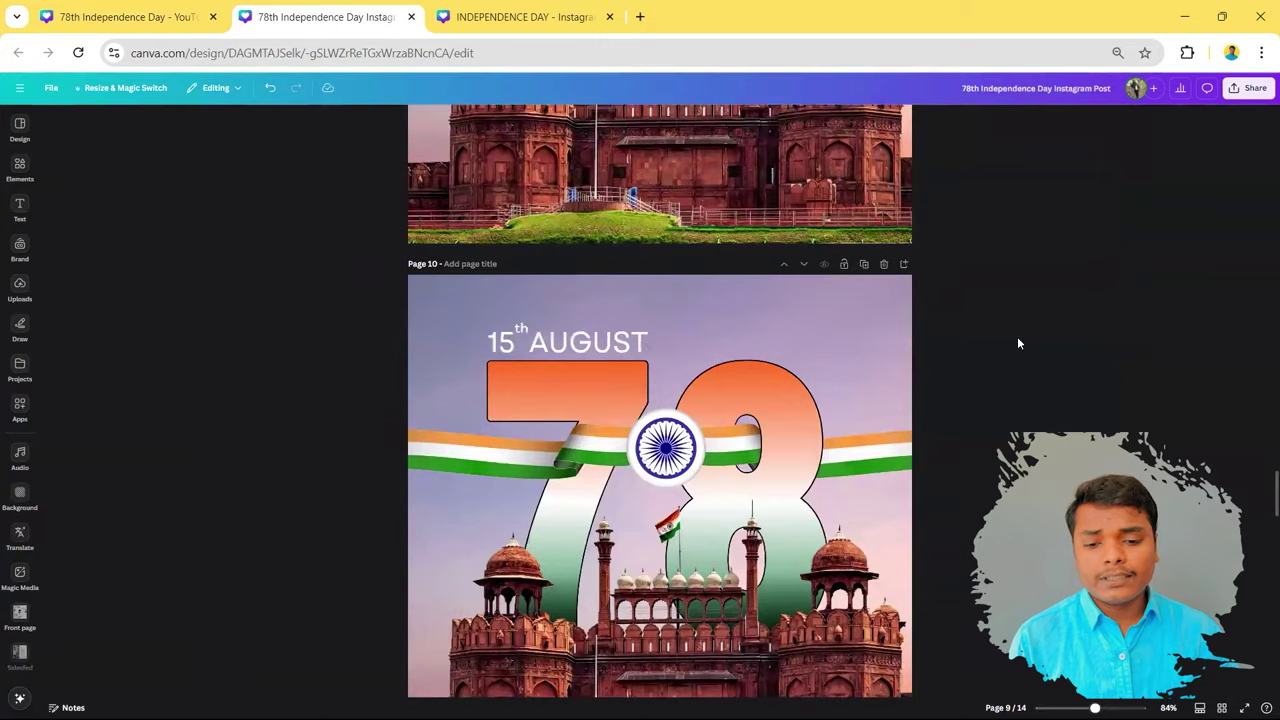
{"action": "scroll", "coordinate": [548, 303], "scroll_direction": "down", "scroll_amount": 1}
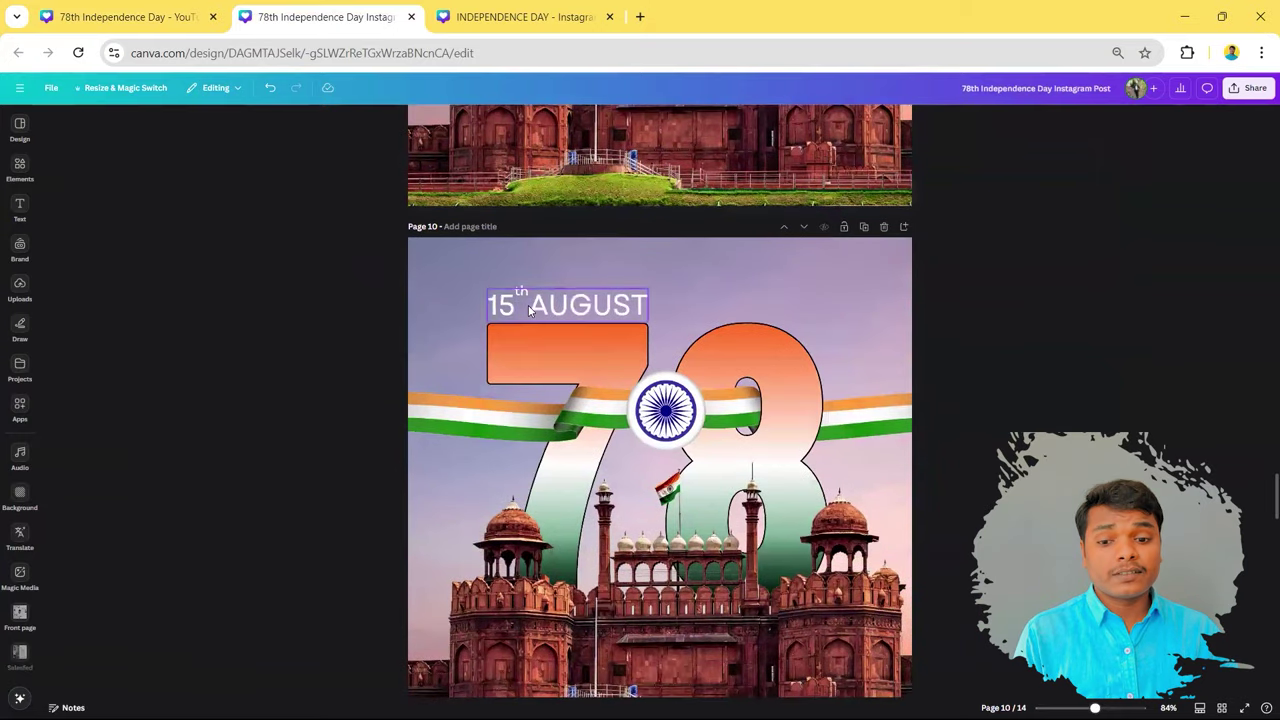
{"action": "left_click", "coordinate": [530, 311]}
{"action": "left_click", "coordinate": [480, 119]}
{"action": "left_click", "coordinate": [1128, 250]}
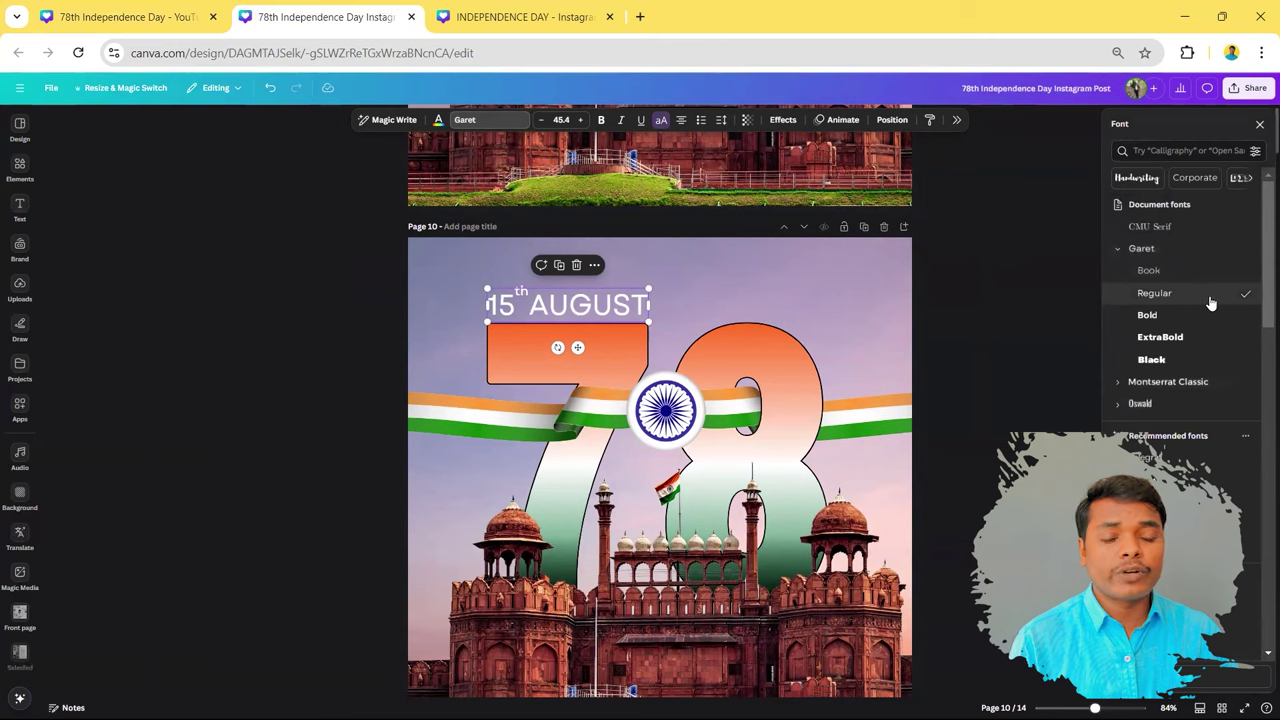
Step: Try moving the 'th' superscript above AUGUST, undo it, and reselect the superscript
{"action": "left_click", "coordinate": [519, 295]}
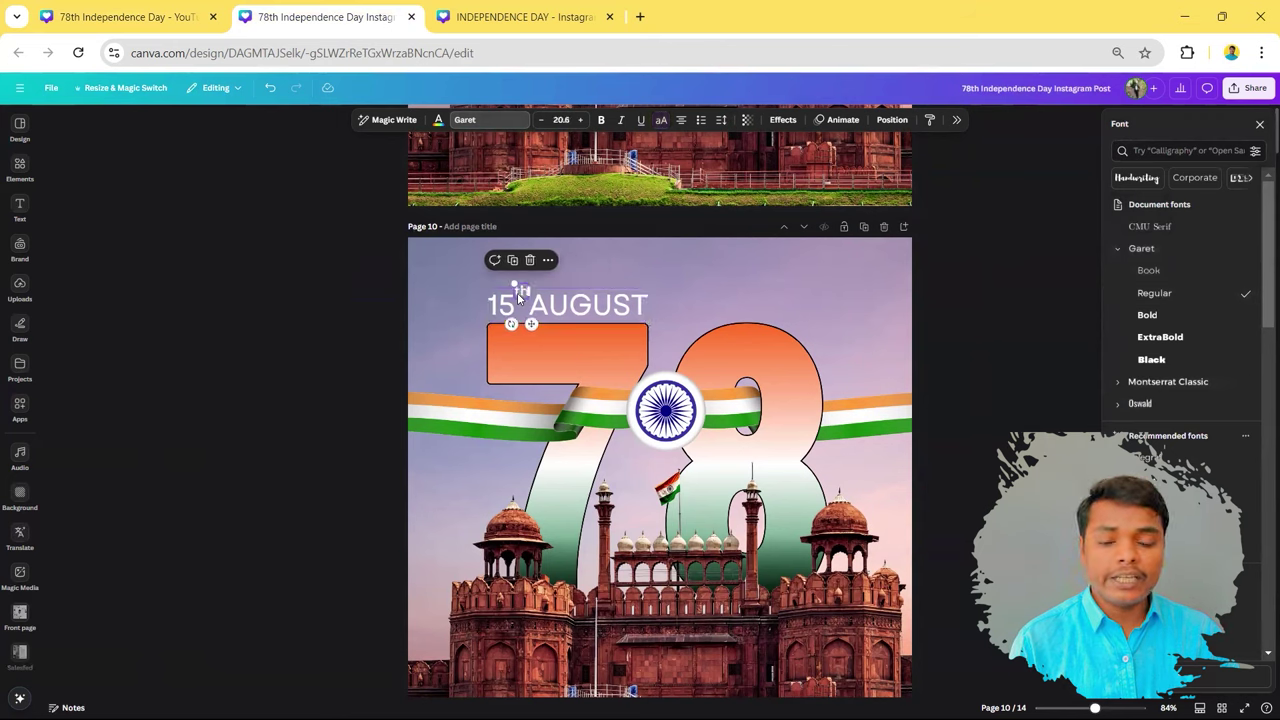
{"action": "left_click_drag", "start_coordinate": [517, 292], "coordinate": [601, 263]}
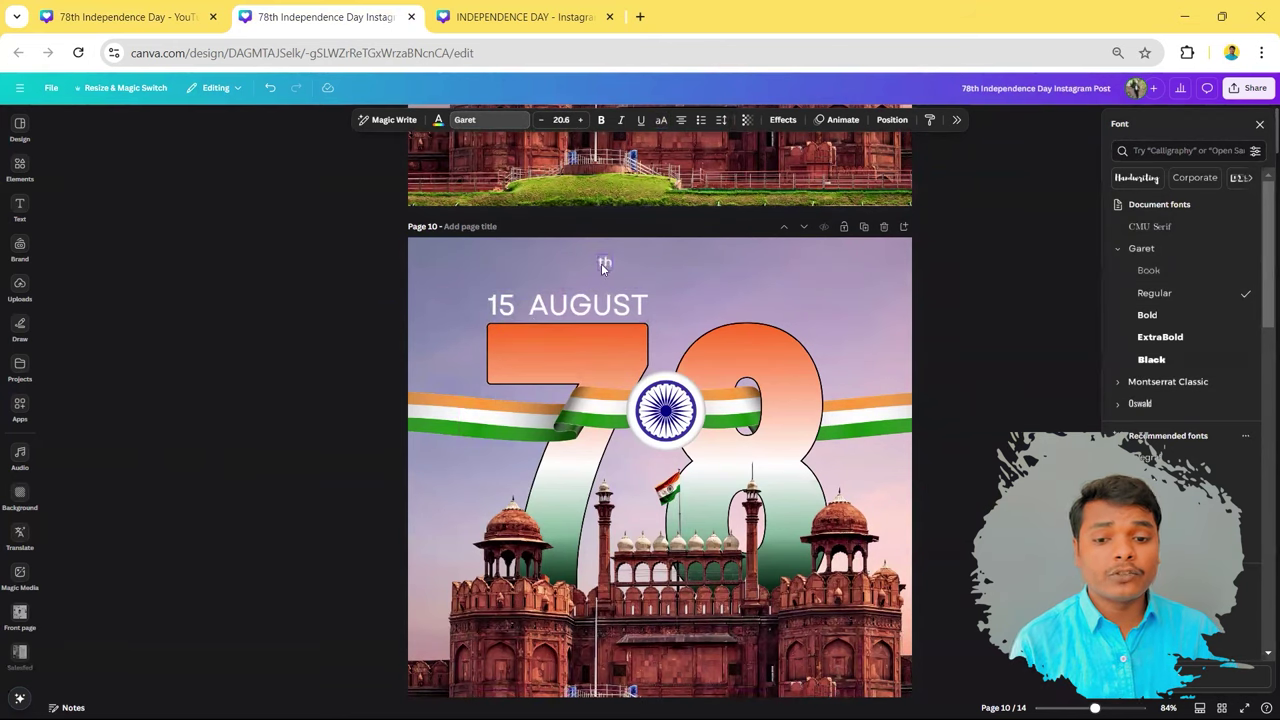
{"action": "left_click", "coordinate": [333, 319]}
{"action": "key", "text": "ctrl+z"}
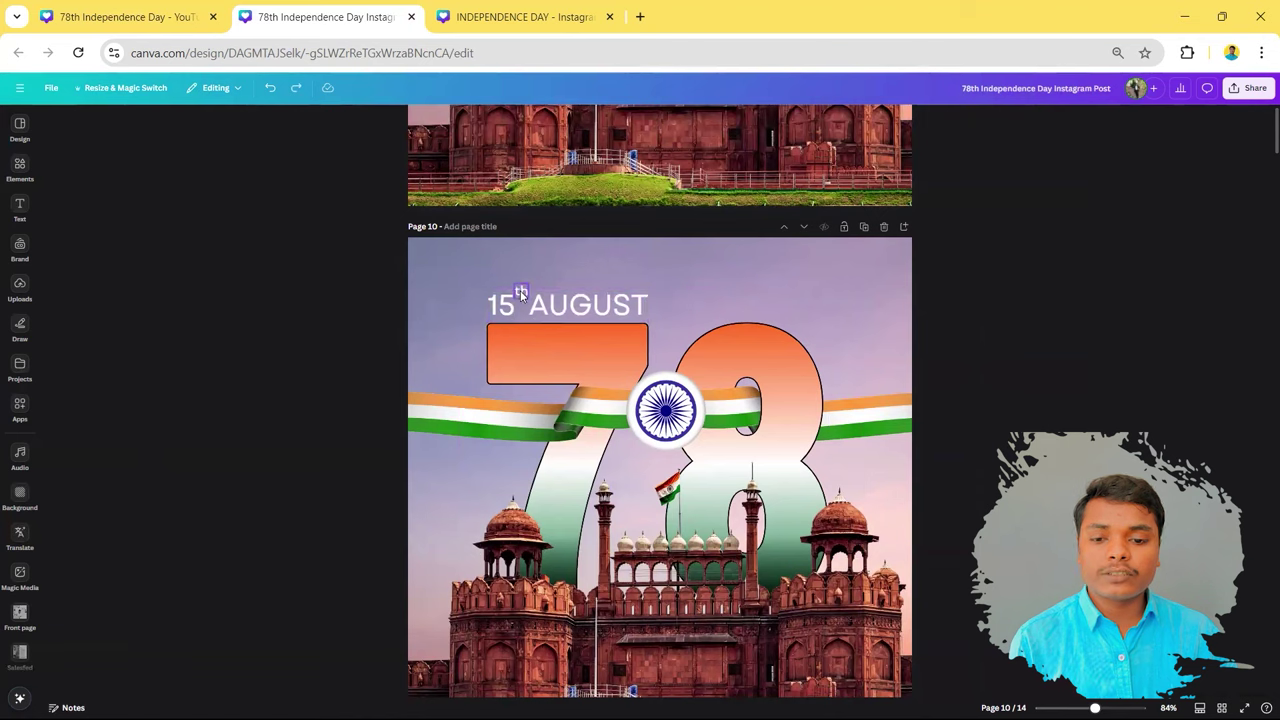
{"action": "left_click", "coordinate": [590, 305]}
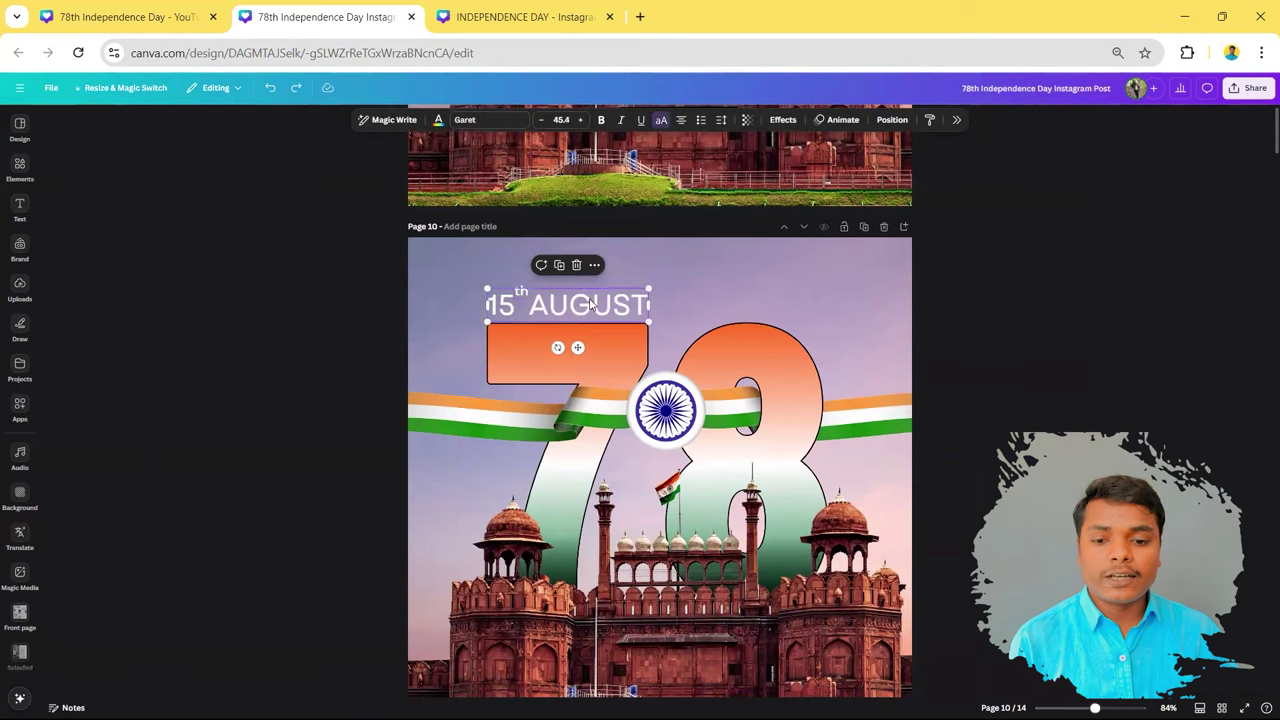
{"action": "left_click", "coordinate": [522, 297]}
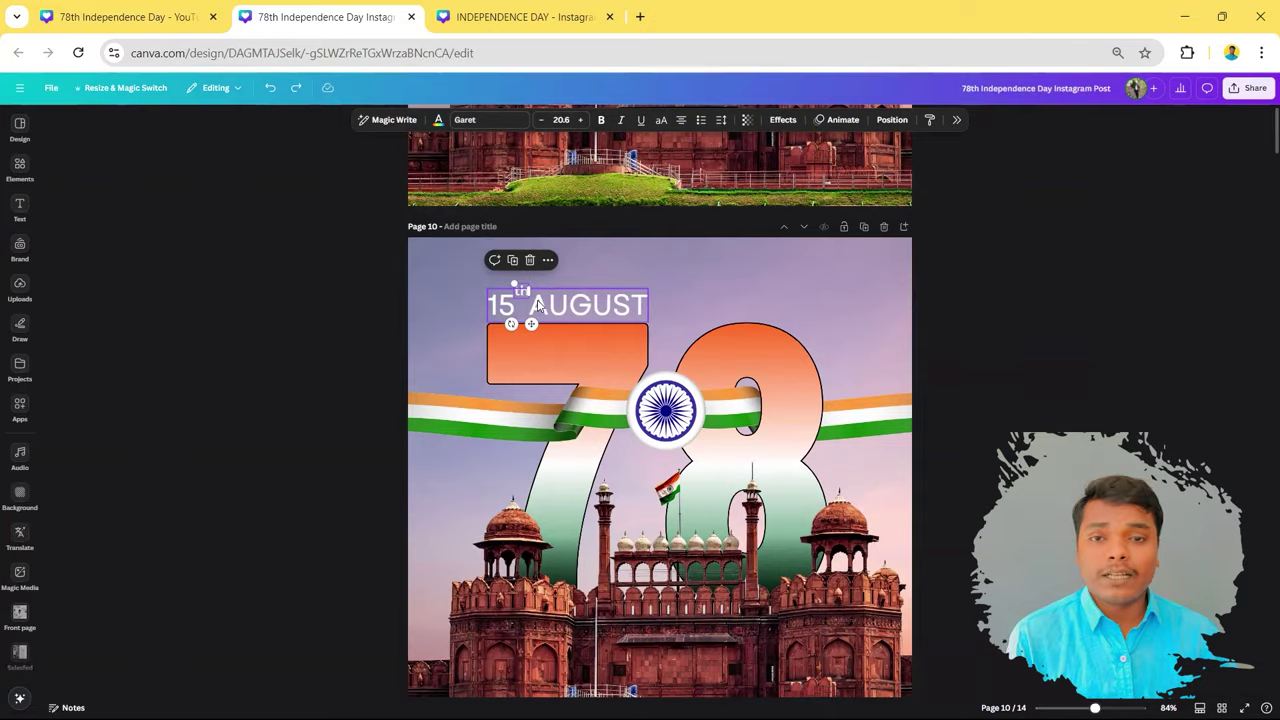
{"action": "scroll", "coordinate": [537, 305], "scroll_direction": "down", "scroll_amount": 6}
{"action": "scroll", "coordinate": [572, 353], "scroll_direction": "down", "scroll_amount": 1}
Step: Review the YEARS OF INDEPENDENCE heading's Garet Bold font and outline effect
{"action": "scroll", "coordinate": [572, 353], "scroll_direction": "down", "scroll_amount": 2}
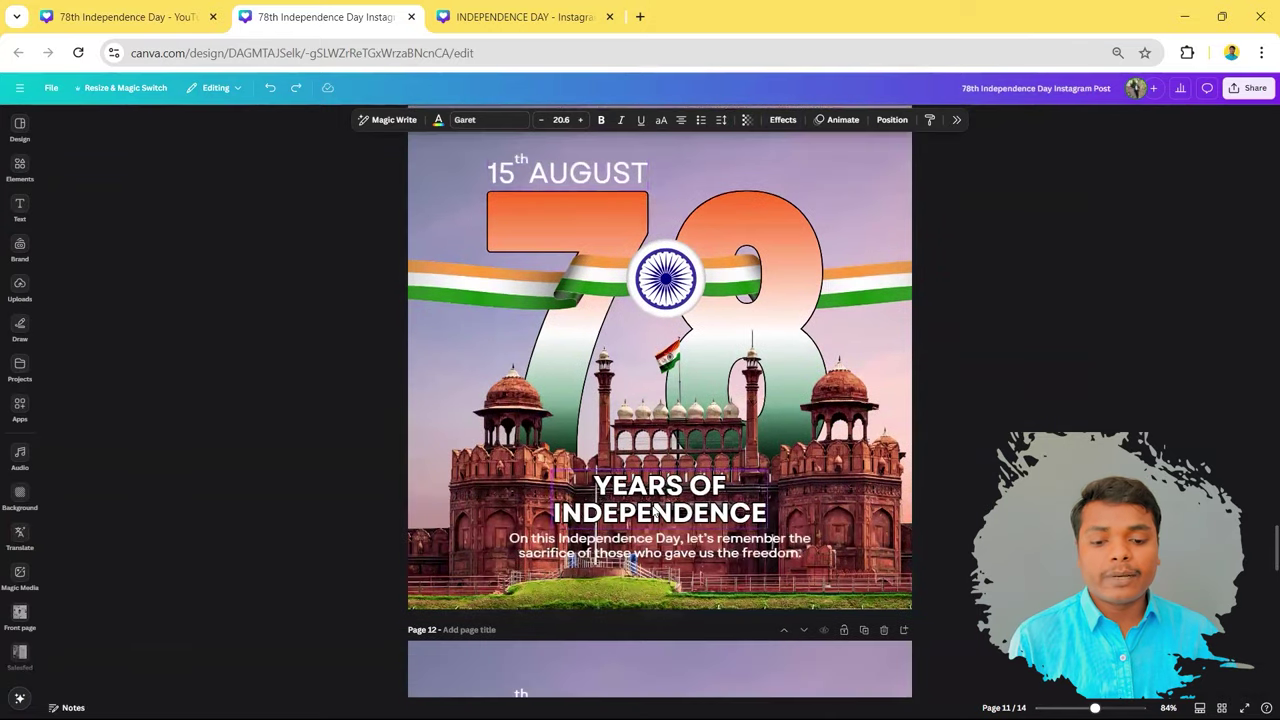
{"action": "left_click", "coordinate": [640, 500]}
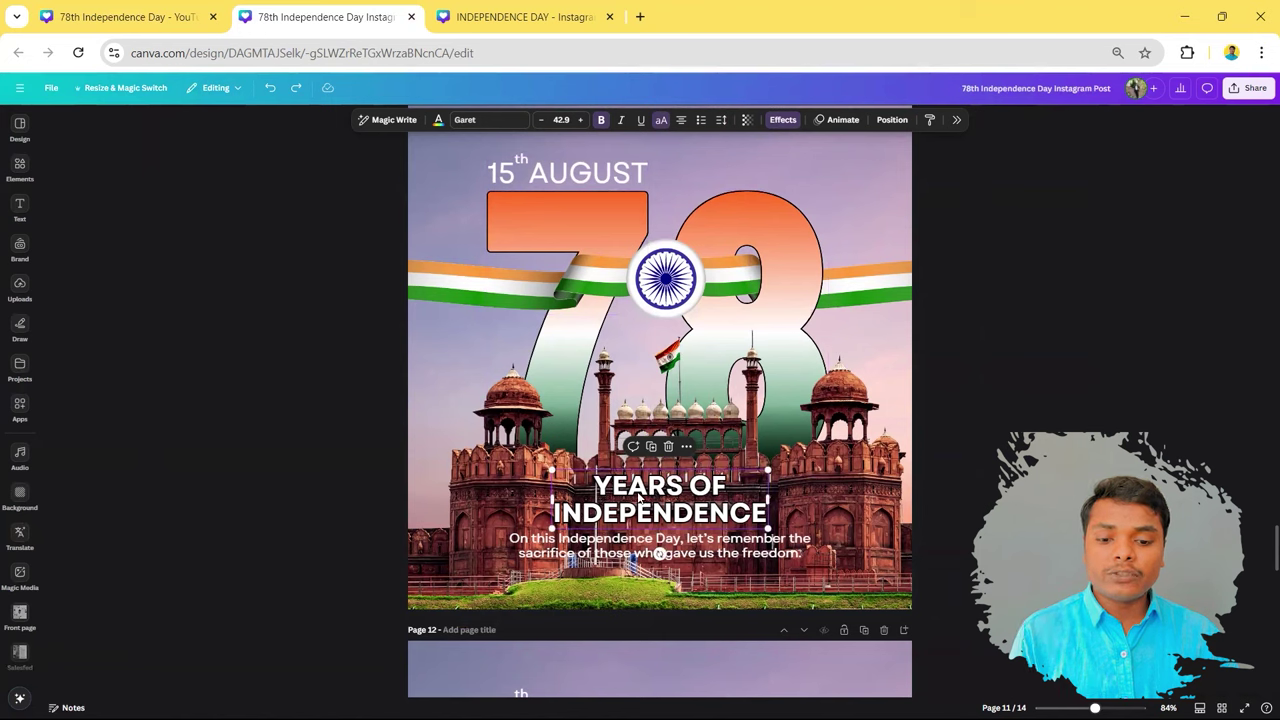
{"action": "left_click", "coordinate": [482, 120]}
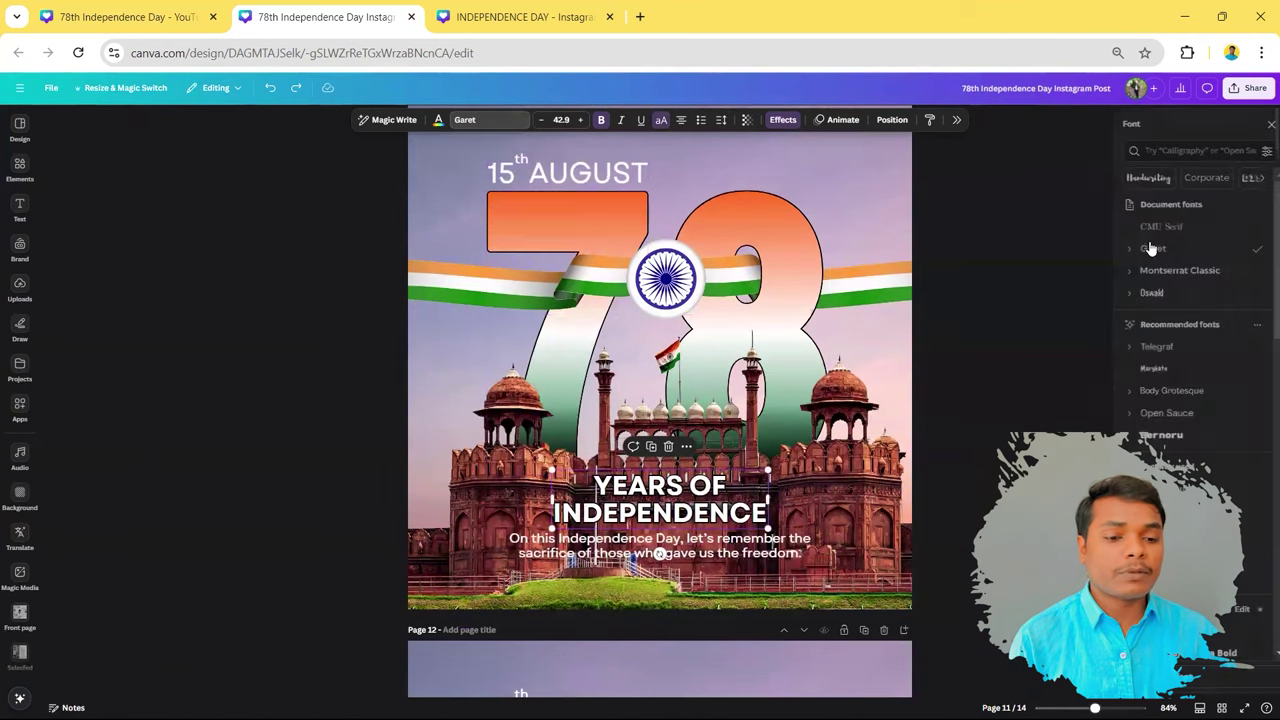
{"action": "left_click", "coordinate": [1120, 250]}
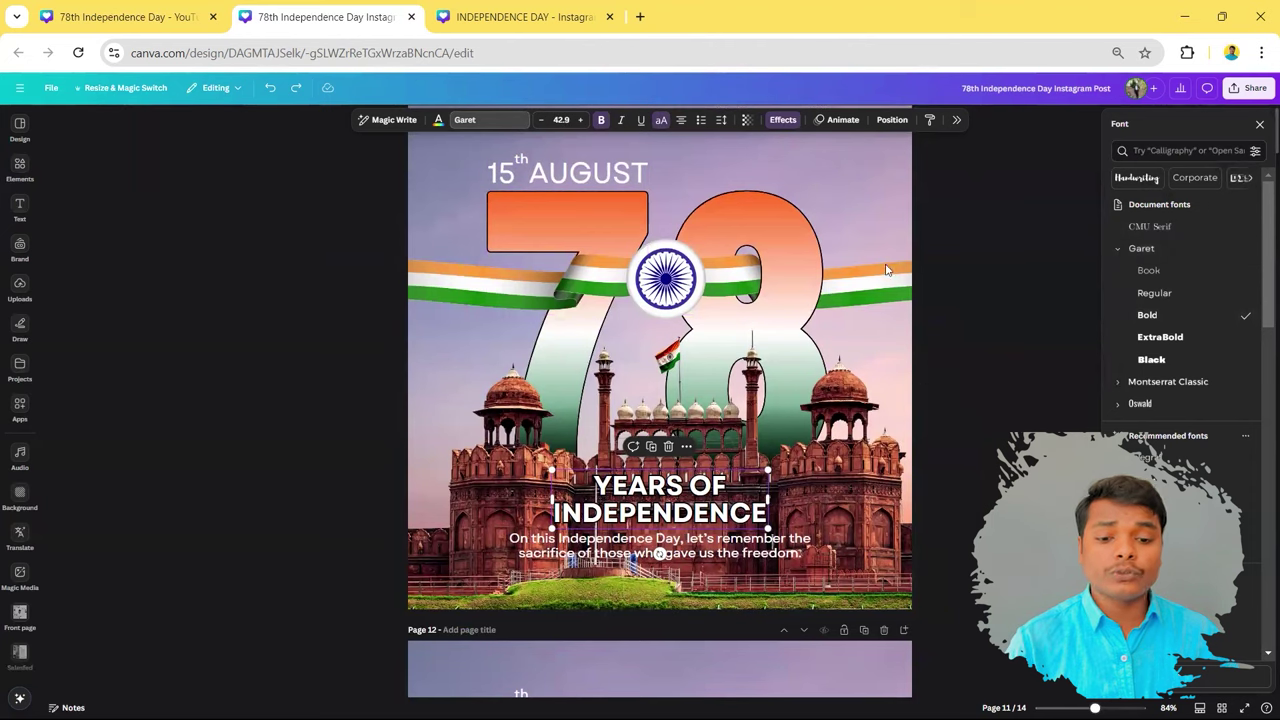
{"action": "left_click", "coordinate": [783, 120]}
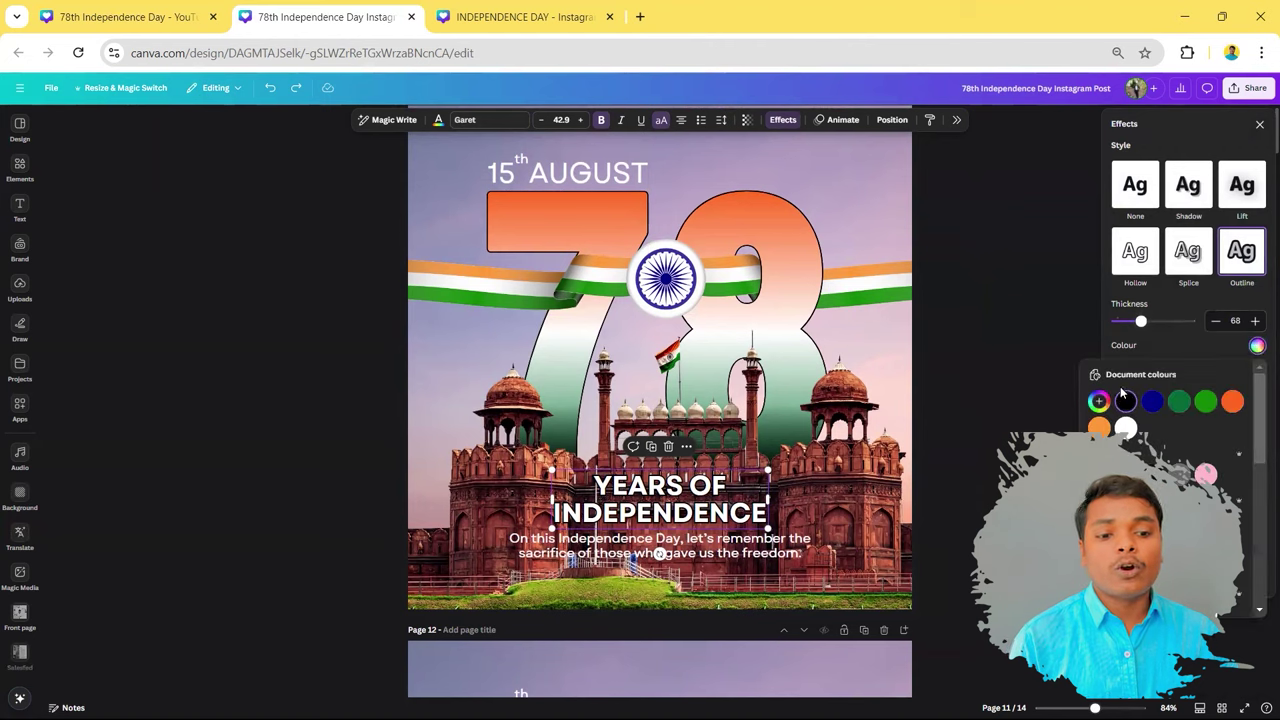
{"action": "left_click", "coordinate": [1167, 346]}
Step: Check the subtitle's Garet Regular font, then scroll down to page 12
{"action": "left_click", "coordinate": [690, 545]}
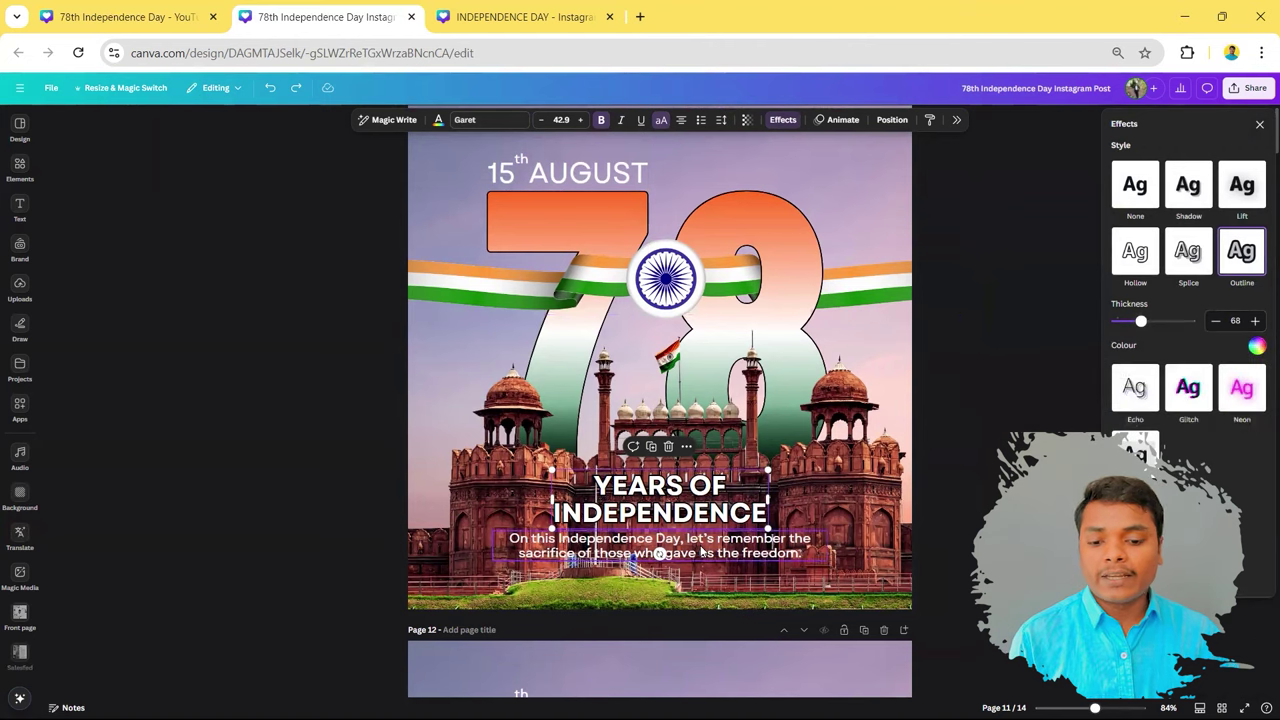
{"action": "left_click", "coordinate": [783, 119]}
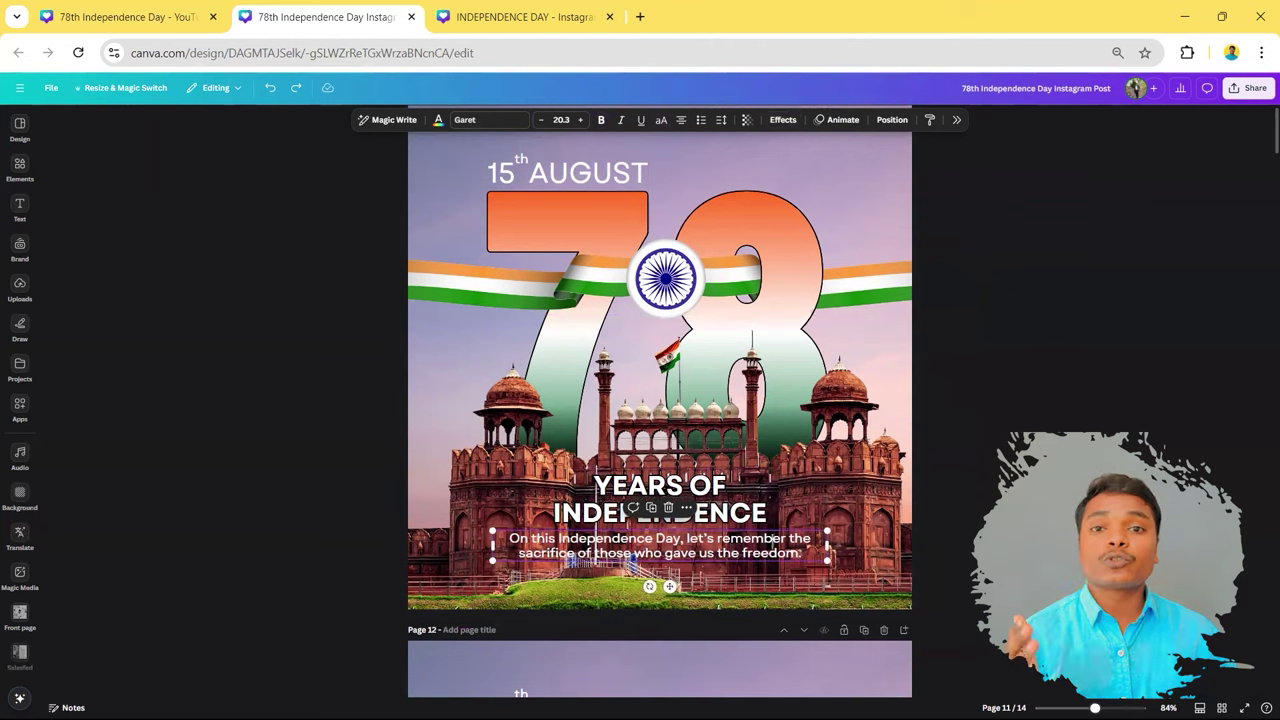
{"action": "left_click", "coordinate": [475, 119]}
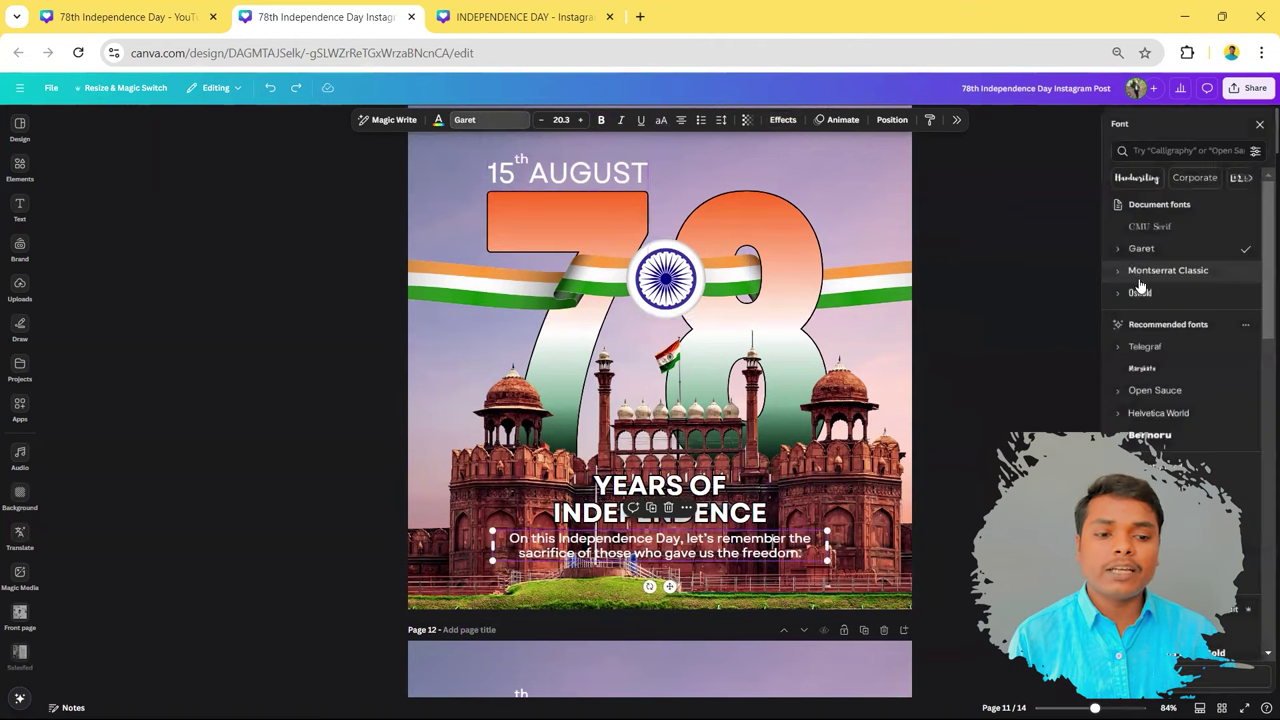
{"action": "left_click", "coordinate": [1118, 248]}
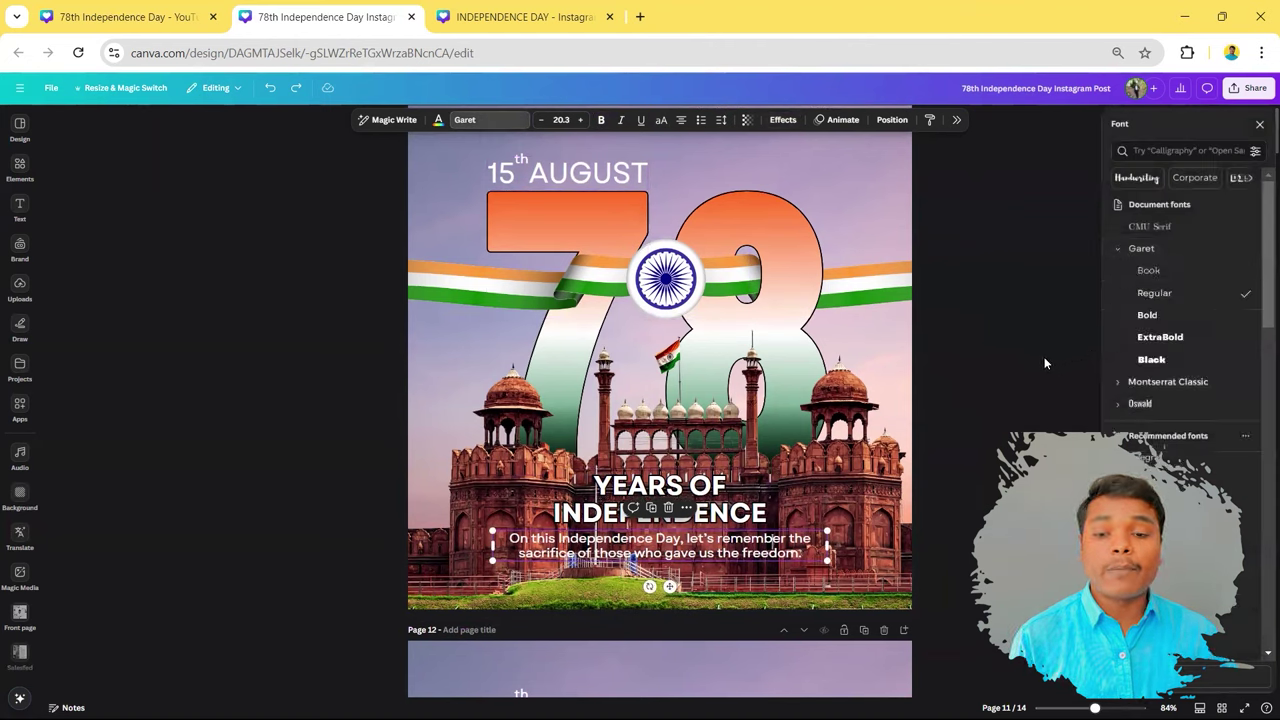
{"action": "key", "text": "Escape"}
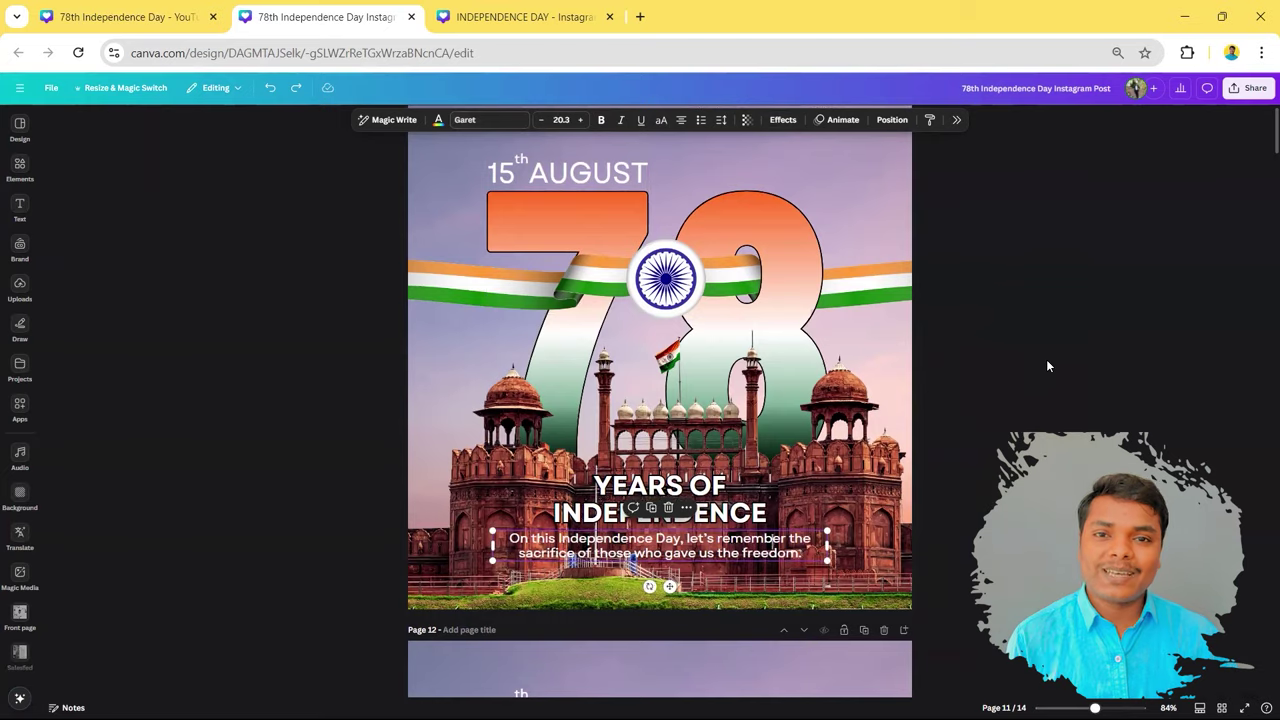
{"action": "scroll", "coordinate": [1046, 366], "scroll_direction": "down", "scroll_amount": 5}
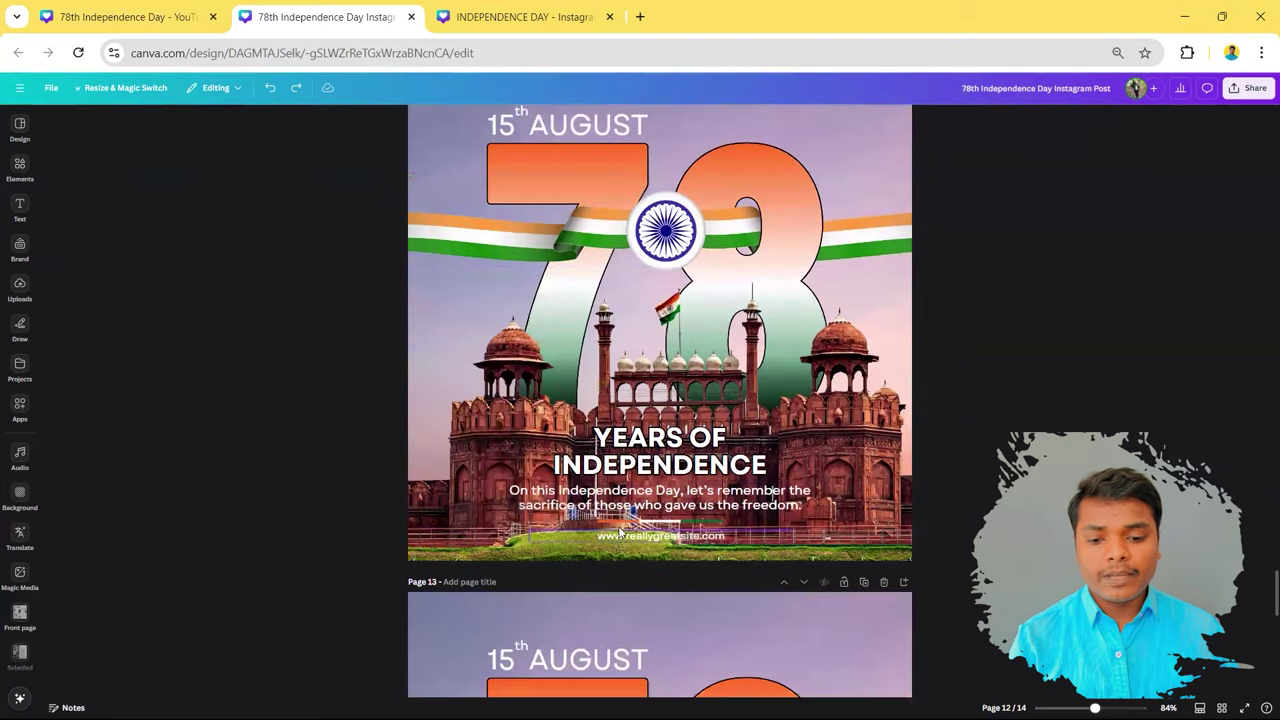
Step: Add a dark red square to page 12 and position it over the ribbon
{"action": "left_click", "coordinate": [703, 539]}
{"action": "scroll", "coordinate": [680, 538], "scroll_direction": "down", "scroll_amount": 5}
{"action": "scroll", "coordinate": [660, 538], "scroll_direction": "up", "scroll_amount": 2}
{"action": "scroll", "coordinate": [641, 537], "scroll_direction": "up", "scroll_amount": 3}
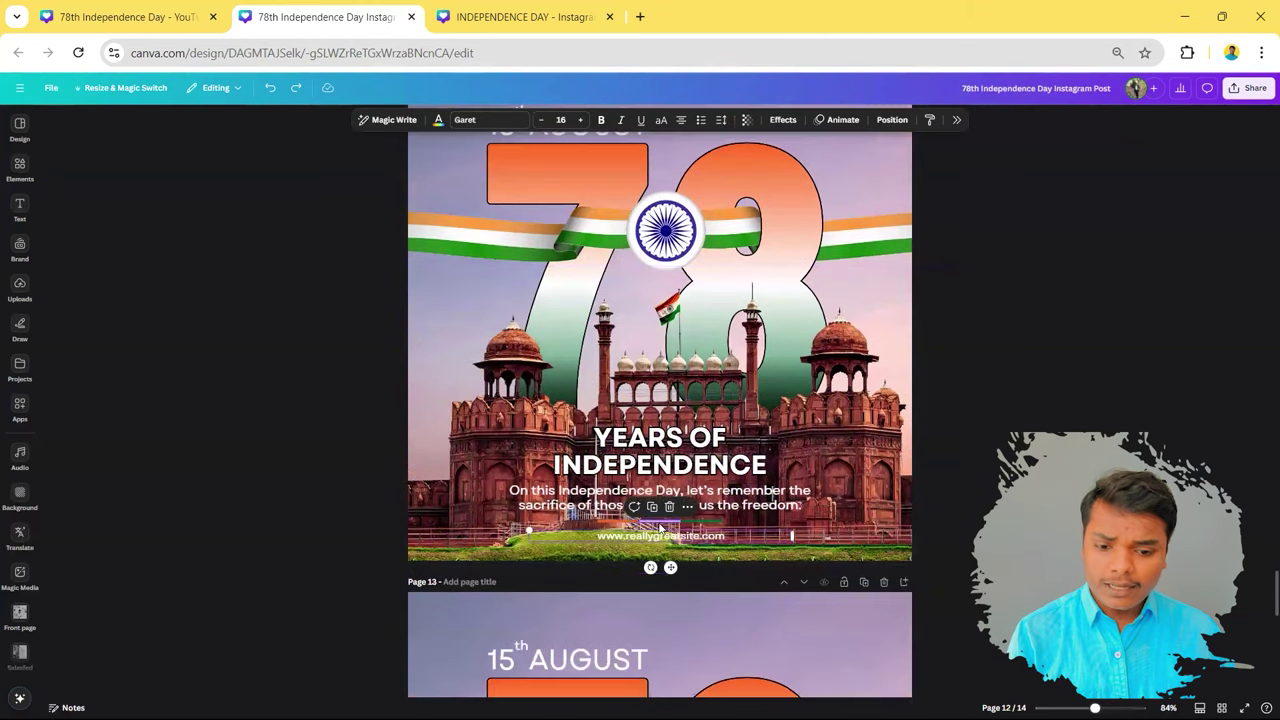
{"action": "key", "text": "Escape"}
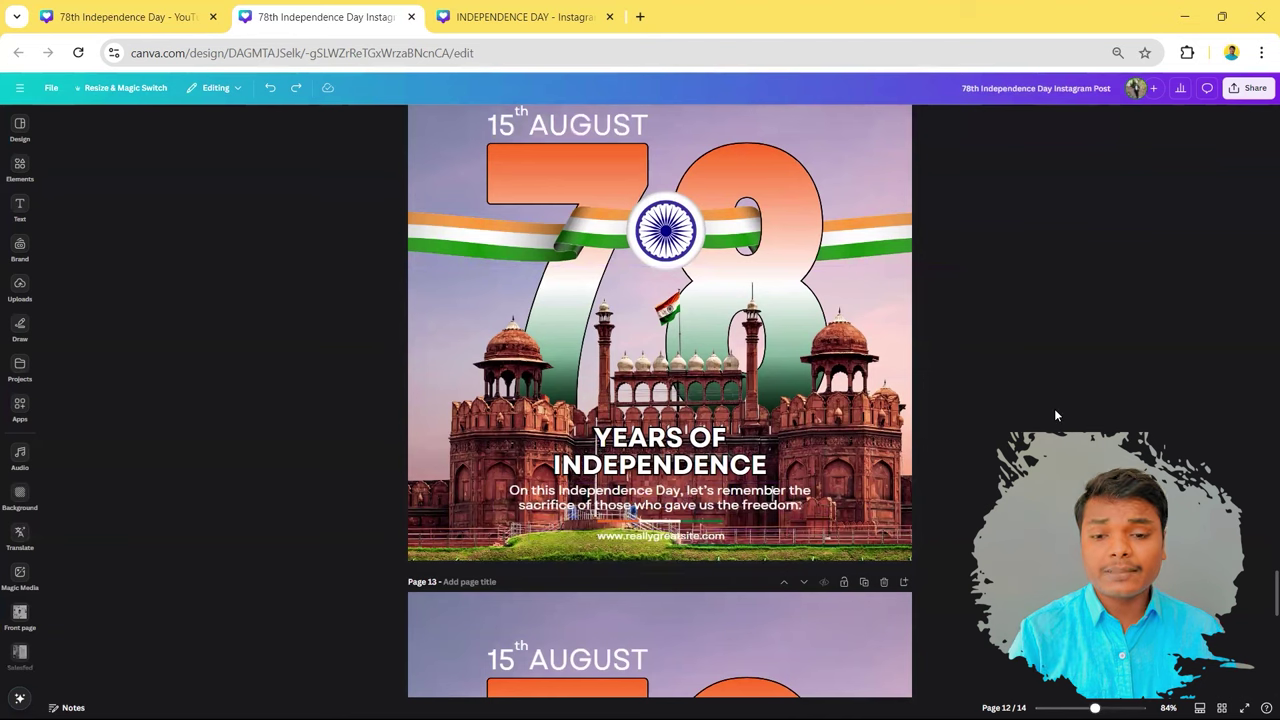
{"action": "key", "text": "r"}
{"action": "left_click_drag", "start_coordinate": [645, 291], "coordinate": [540, 289]}
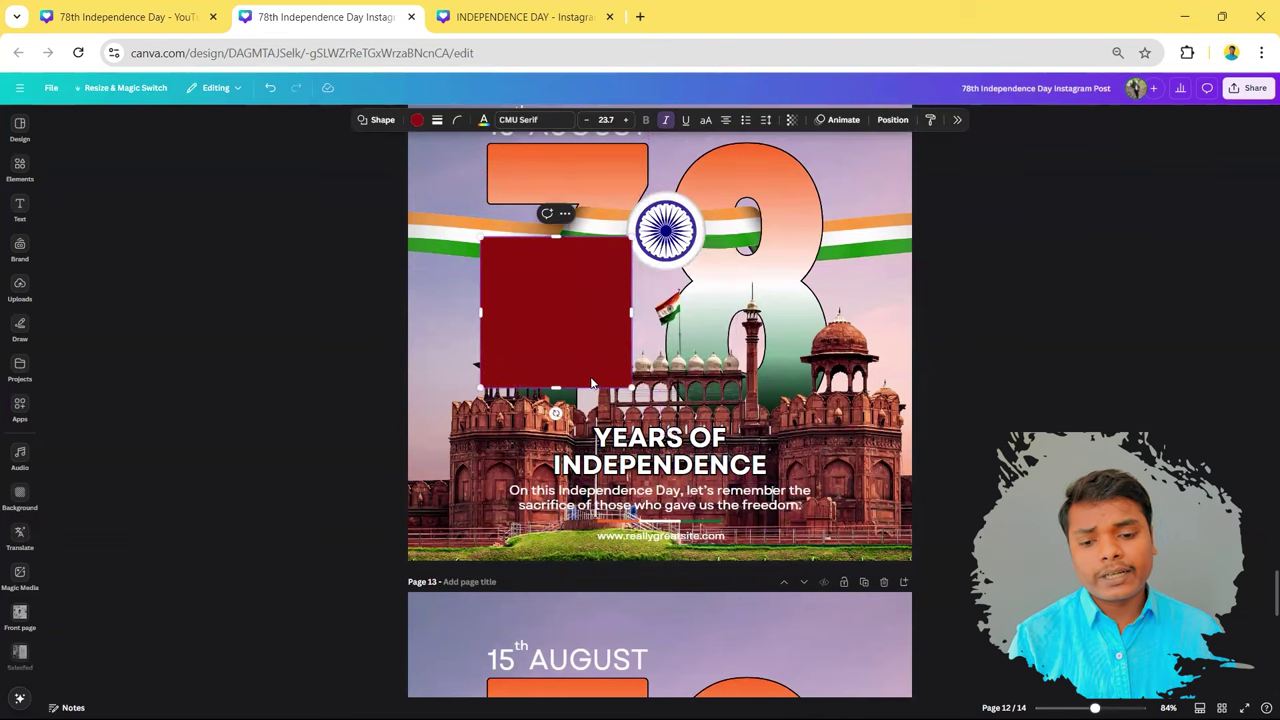
{"action": "left_click", "coordinate": [422, 296]}
{"action": "left_click", "coordinate": [534, 304]}
{"action": "left_click_drag", "start_coordinate": [595, 290], "coordinate": [734, 282]}
Step: Make three squares, flatten the row into a band, and colour the left square orange
{"action": "key", "text": "ctrl+d"}
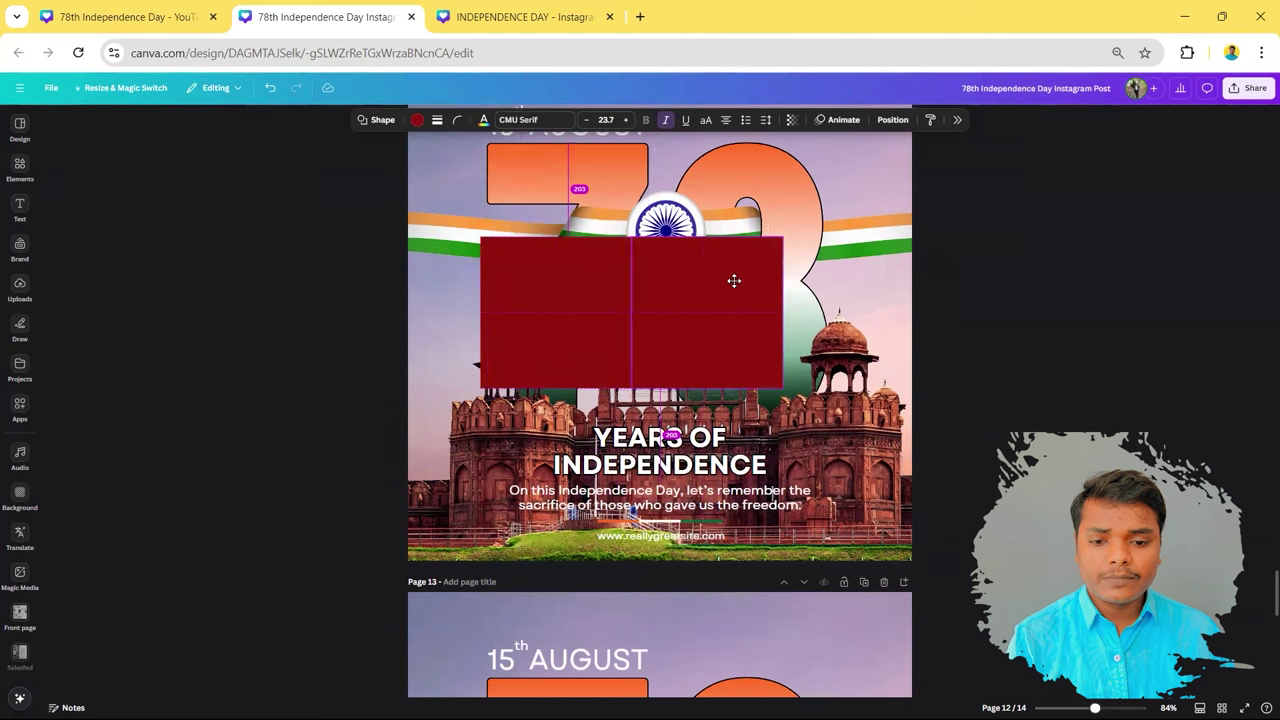
{"action": "left_click", "coordinate": [699, 214]}
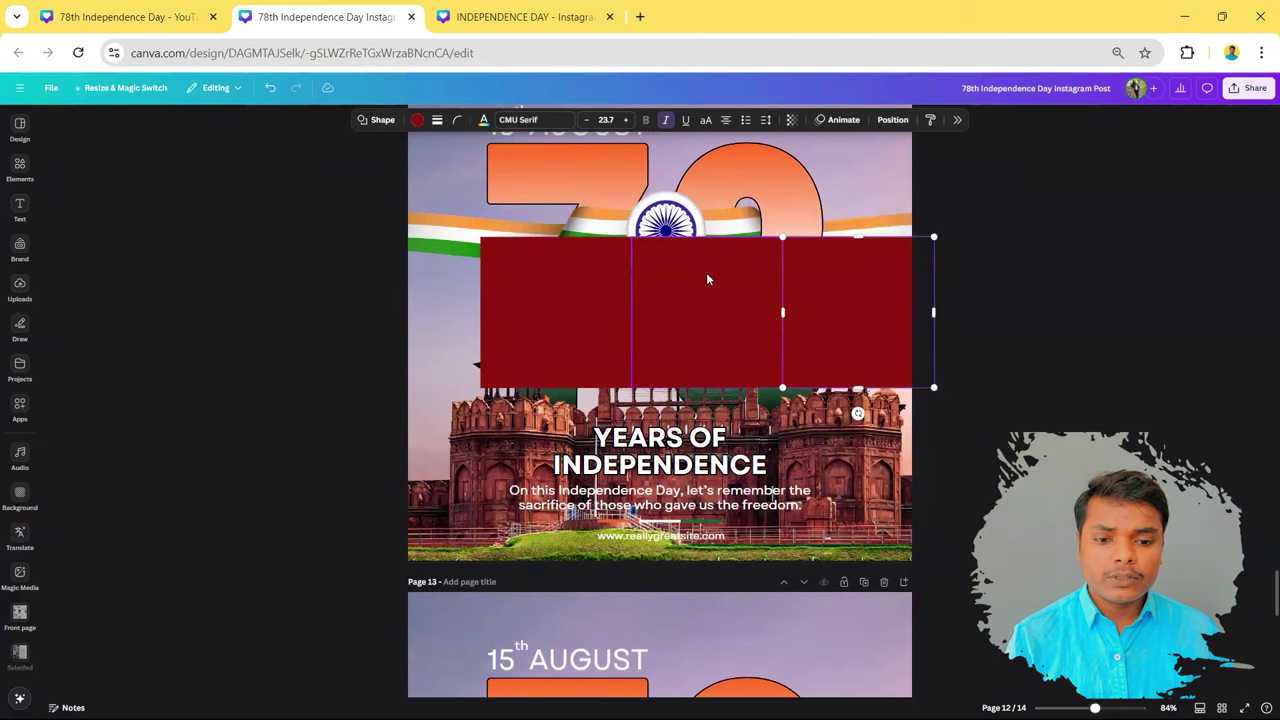
{"action": "left_click", "coordinate": [566, 272], "text": "shift"}
{"action": "mouse_move", "coordinate": [855, 334]}
{"action": "left_mouse_down"}
{"action": "mouse_move", "coordinate": [762, 371]}
{"action": "mouse_move", "coordinate": [743, 291]}
{"action": "left_mouse_up"}
{"action": "left_click_drag", "start_coordinate": [871, 257], "coordinate": [768, 257]}
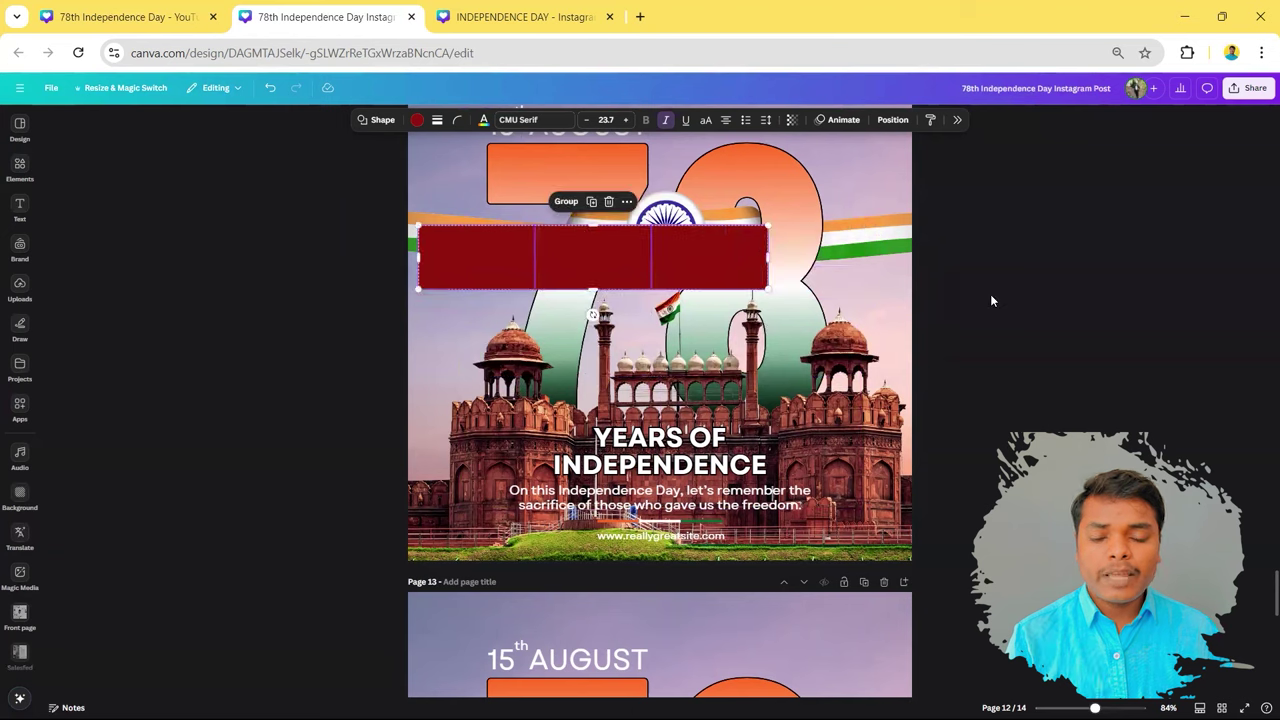
{"action": "left_click", "coordinate": [513, 262]}
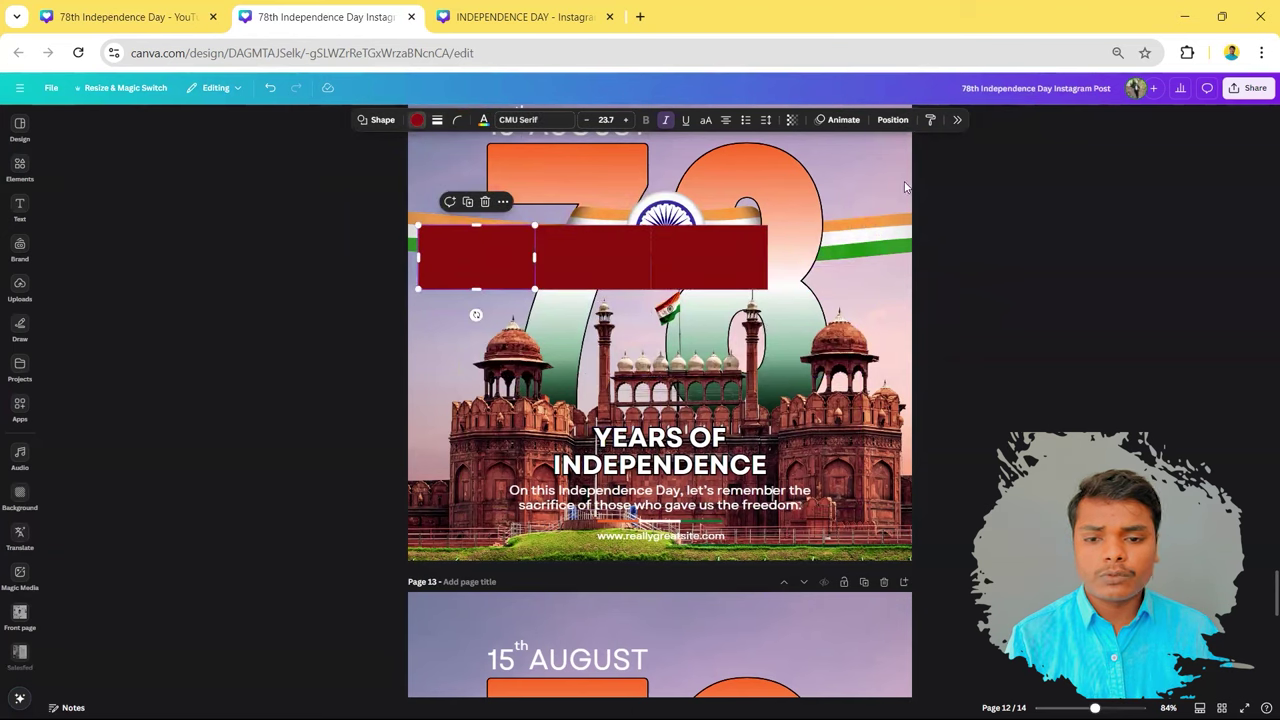
{"action": "left_click", "coordinate": [1142, 228]}
Step: Colour the middle square white and the right square green
{"action": "left_click", "coordinate": [580, 253]}
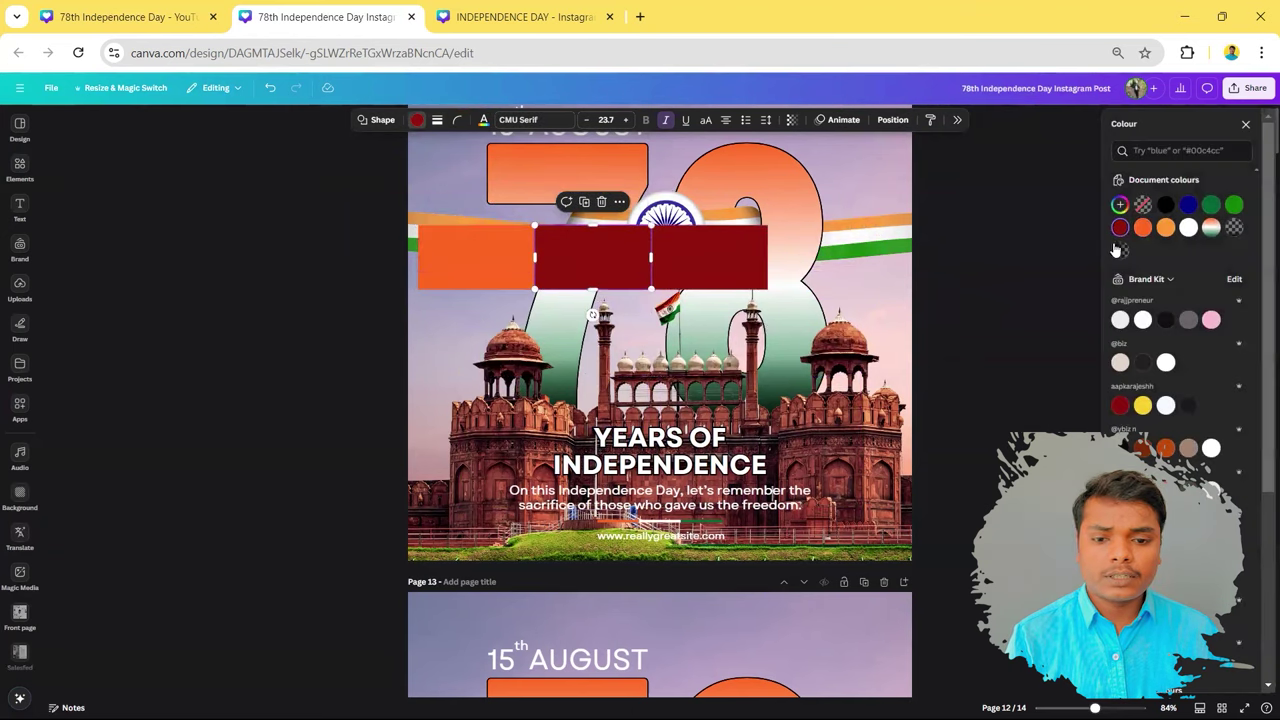
{"action": "left_click", "coordinate": [1188, 228]}
{"action": "left_click", "coordinate": [718, 240]}
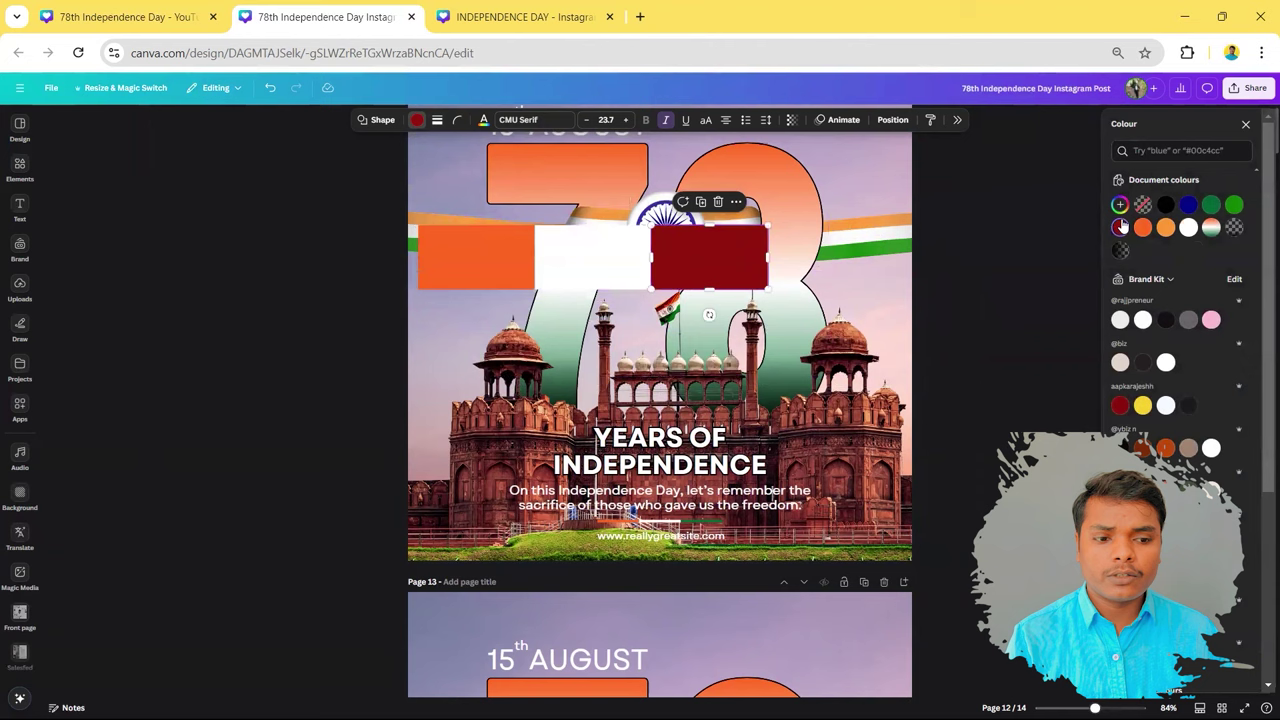
{"action": "left_click", "coordinate": [1211, 205]}
Step: Squash the three squares into a thin 473×32 tricolour strip ending at the chakra
{"action": "left_click", "coordinate": [592, 256], "text": "shift"}
{"action": "left_click", "coordinate": [476, 256], "text": "shift"}
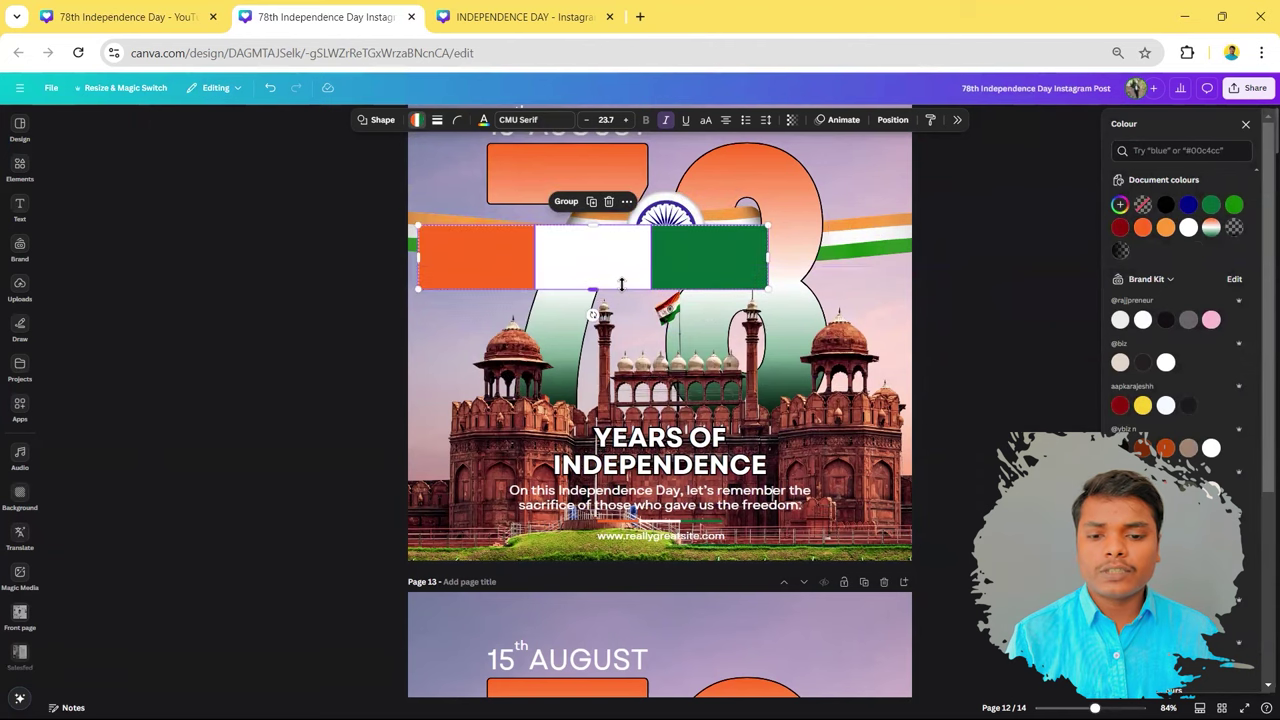
{"action": "left_click_drag", "start_coordinate": [621, 284], "coordinate": [621, 242]}
{"action": "left_click_drag", "start_coordinate": [768, 234], "coordinate": [520, 228]}
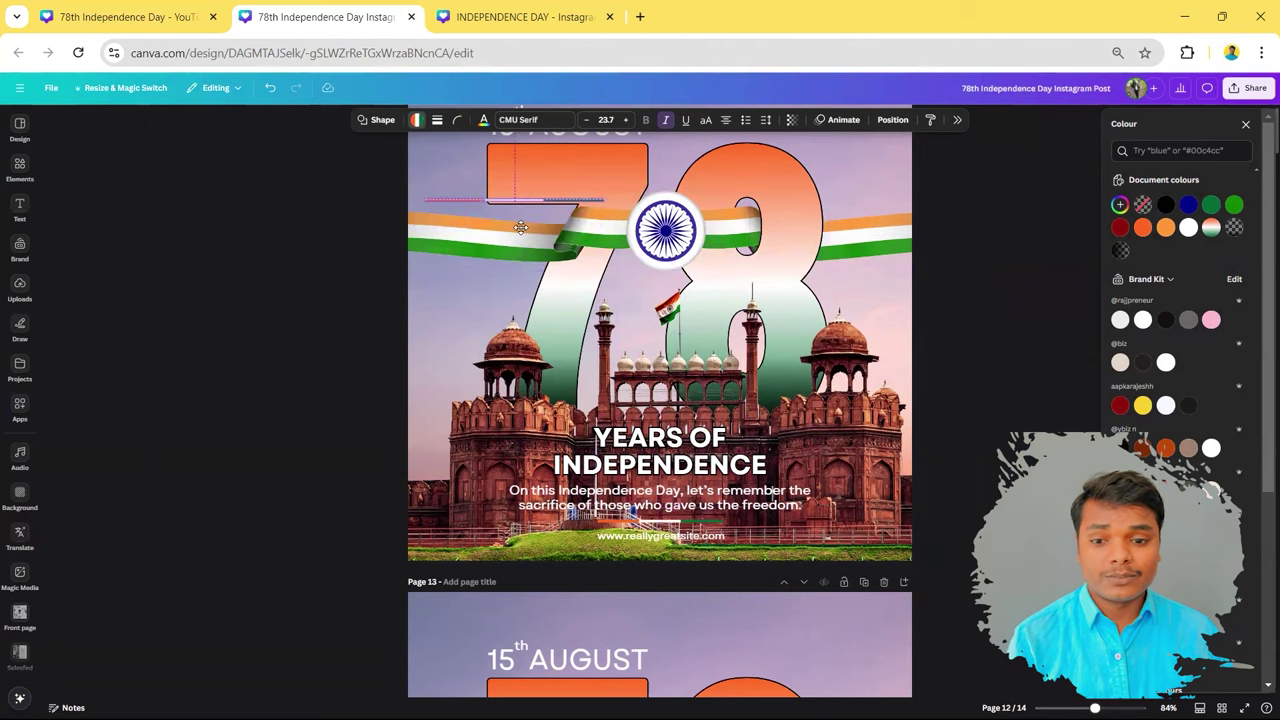
{"action": "left_click", "coordinate": [284, 241]}
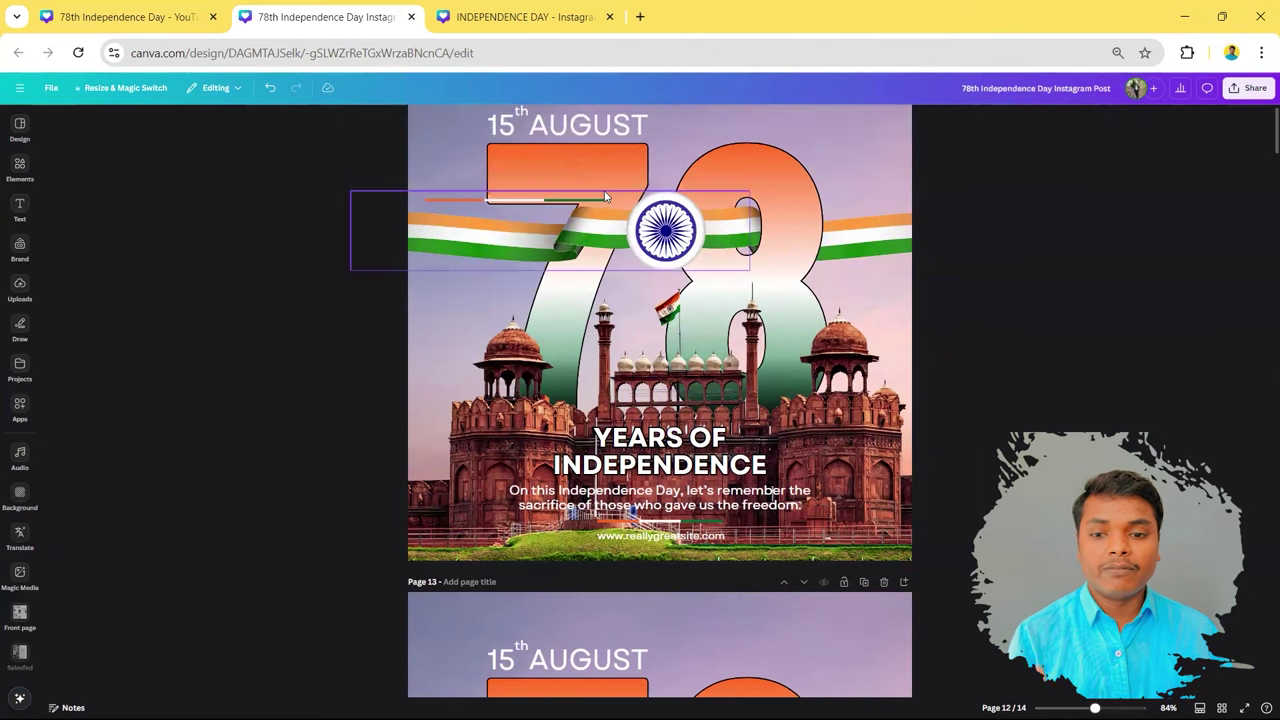
{"action": "left_click", "coordinate": [659, 541]}
{"action": "left_click", "coordinate": [988, 449]}
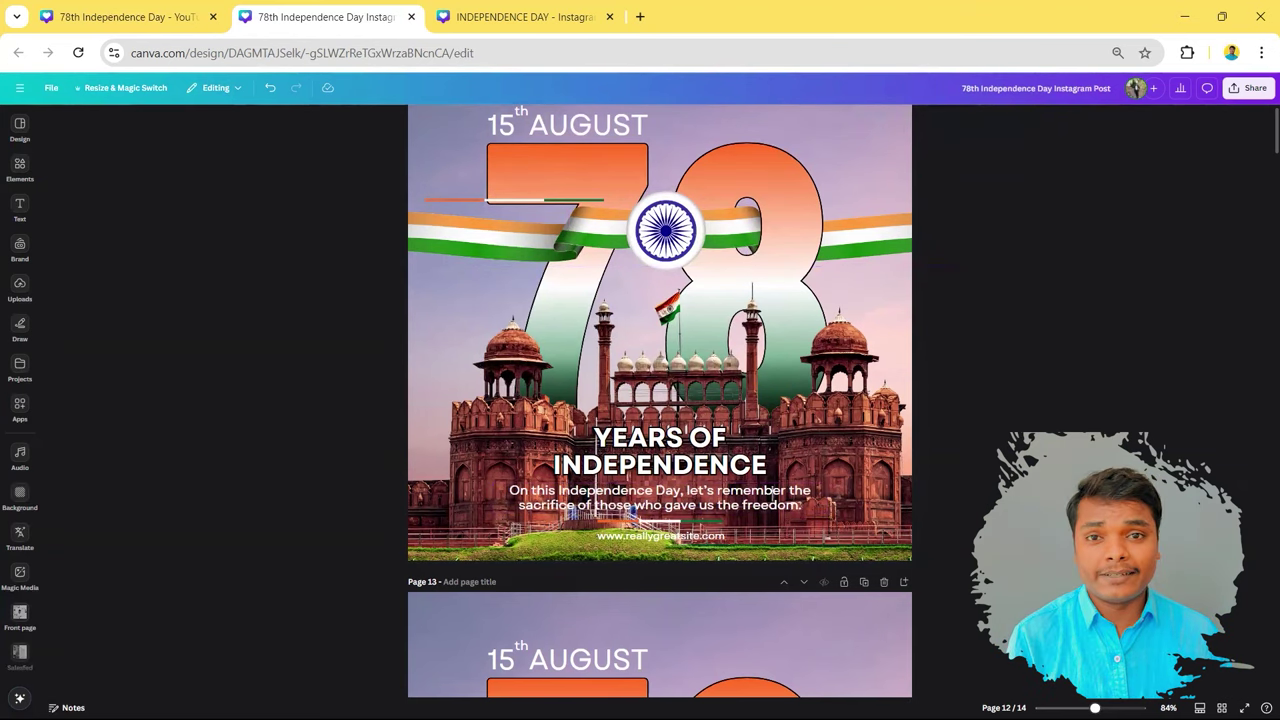
Step: Add a new square and switch its fill to a gradient
{"action": "key", "text": "r"}
{"action": "left_click", "coordinate": [676, 321]}
{"action": "left_click", "coordinate": [417, 120]}
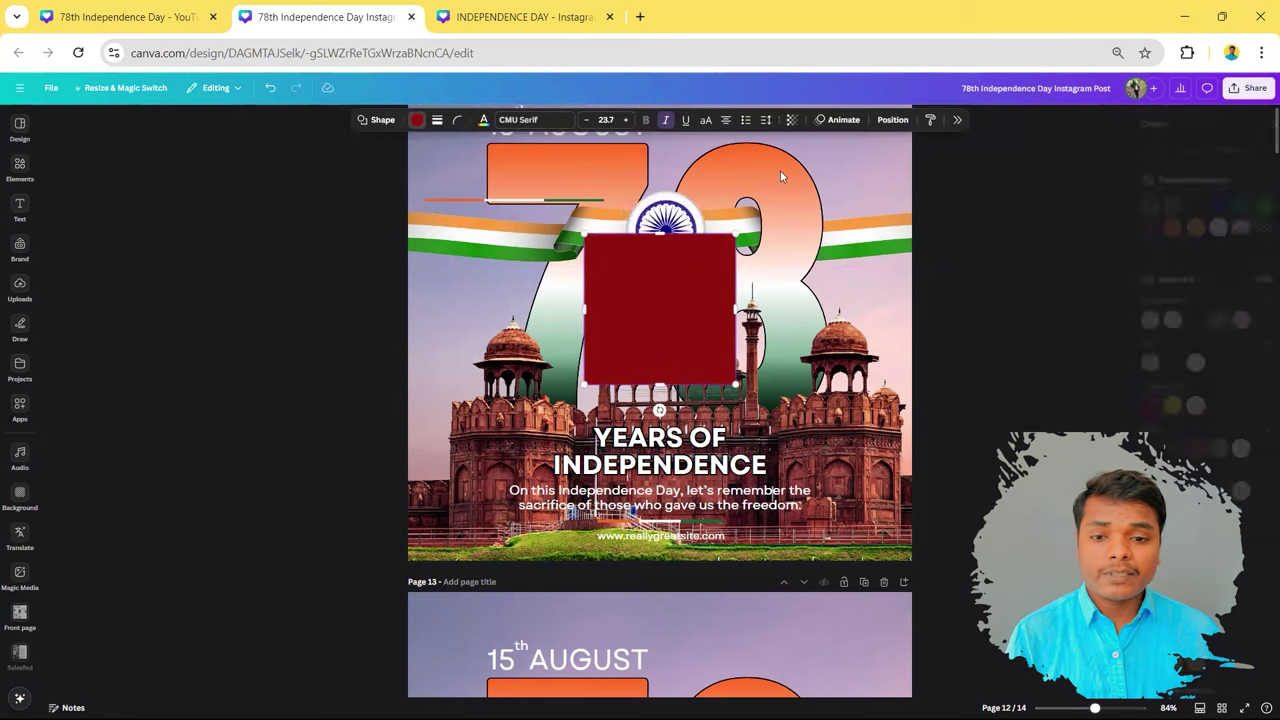
{"action": "left_click", "coordinate": [1120, 205]}
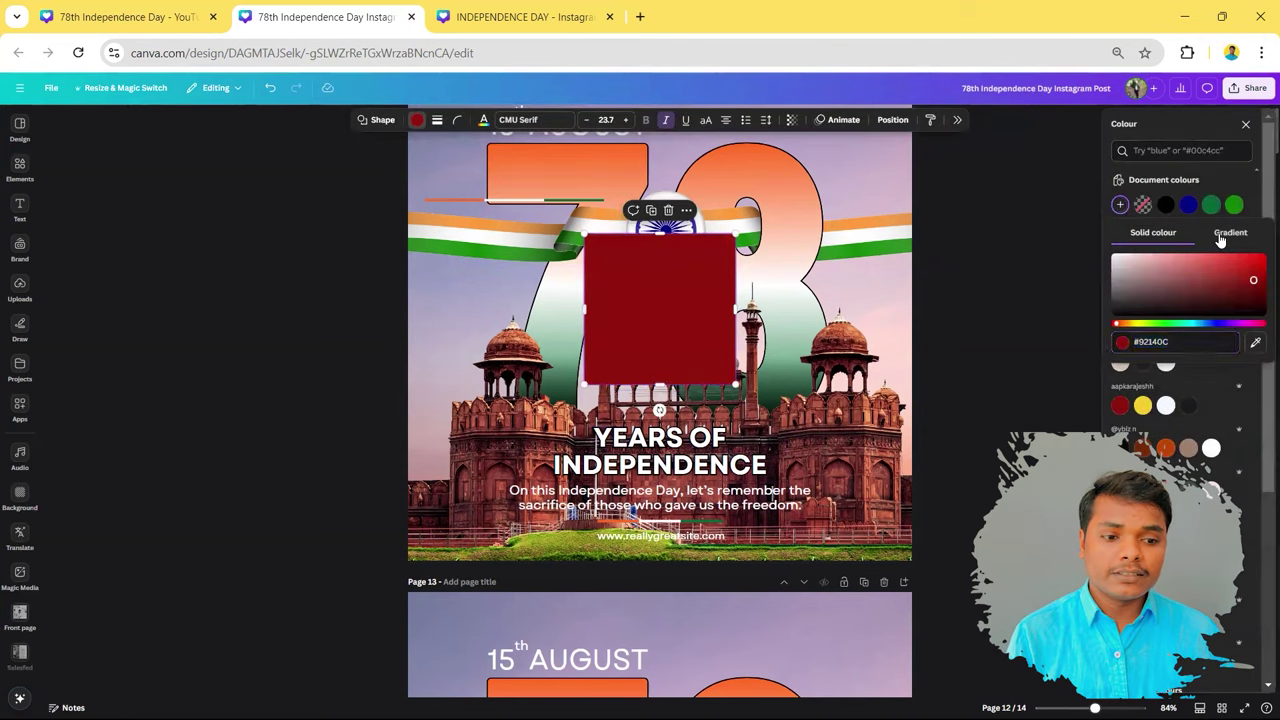
{"action": "left_click", "coordinate": [1230, 232]}
Step: Set both gradient stops to black, with the second at 0% opacity
{"action": "left_click", "coordinate": [1122, 284]}
{"action": "left_click", "coordinate": [1150, 360]}
{"action": "left_click", "coordinate": [1148, 284]}
{"action": "left_click", "coordinate": [1155, 355]}
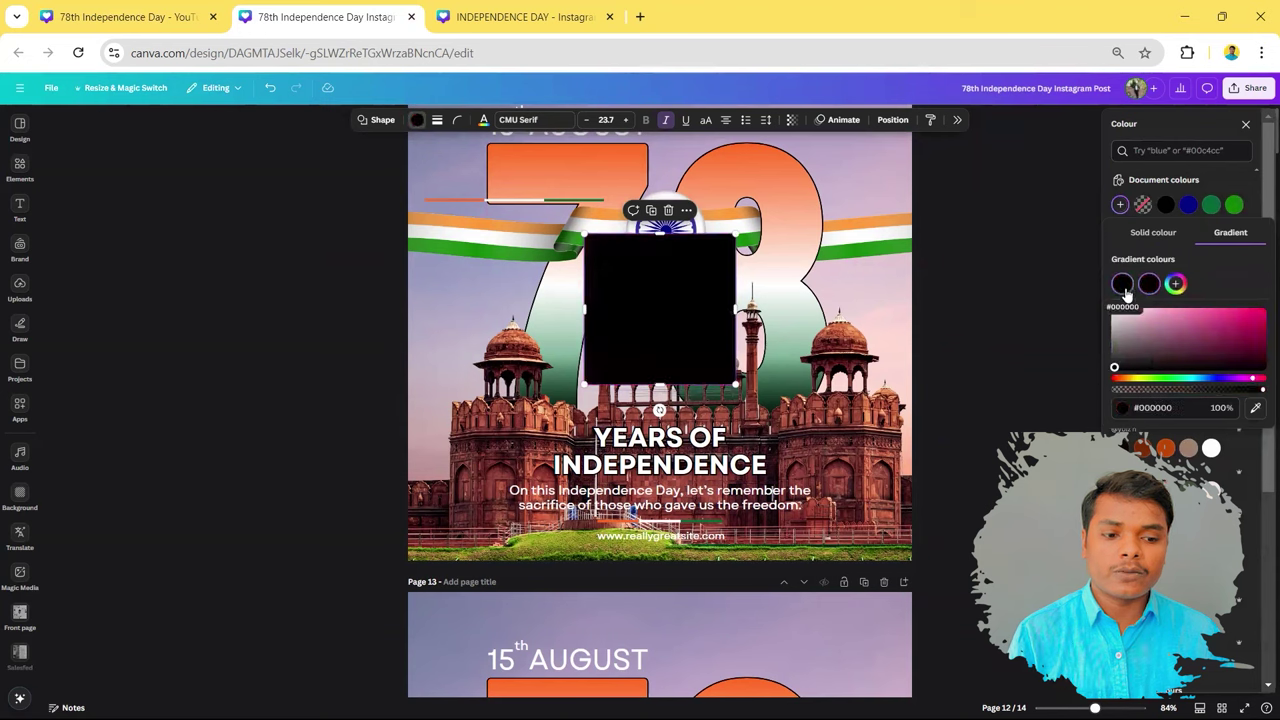
{"action": "left_click_drag", "start_coordinate": [1218, 390], "coordinate": [1108, 390]}
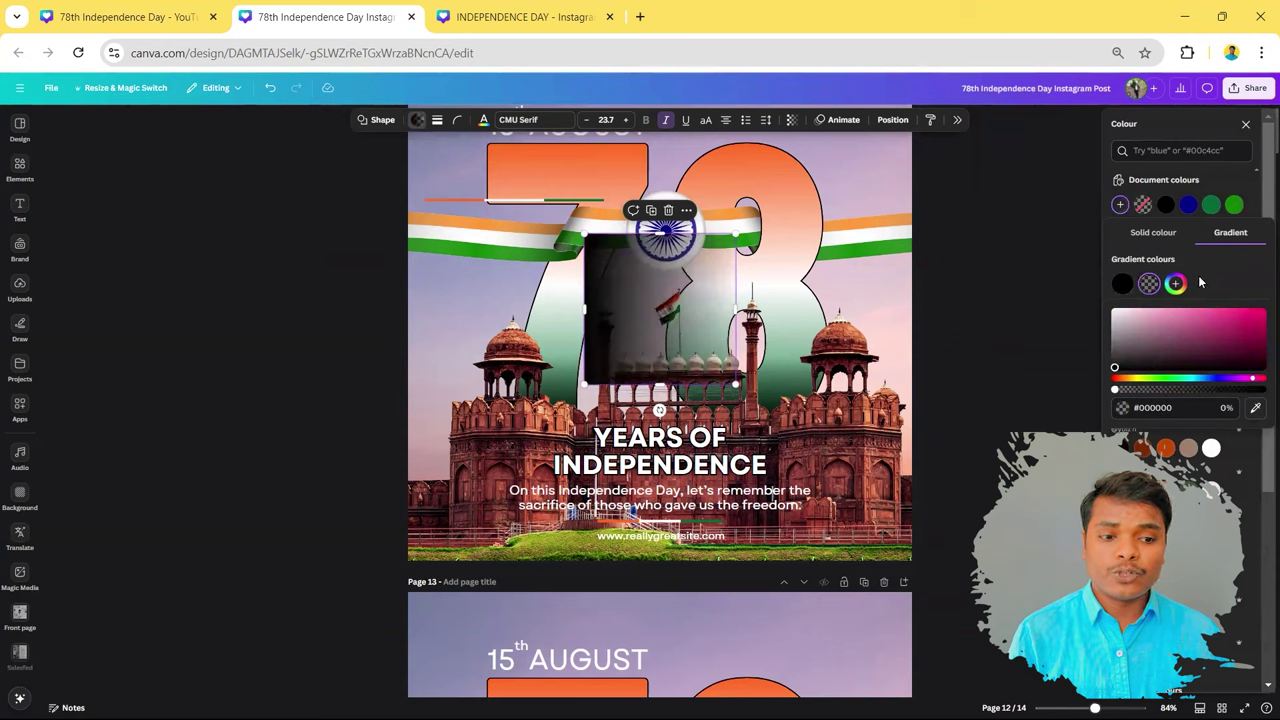
{"action": "left_click", "coordinate": [1200, 282]}
Step: Make the gradient vertical, flip it, and stretch it across the page's lower section
{"action": "left_click", "coordinate": [1158, 333]}
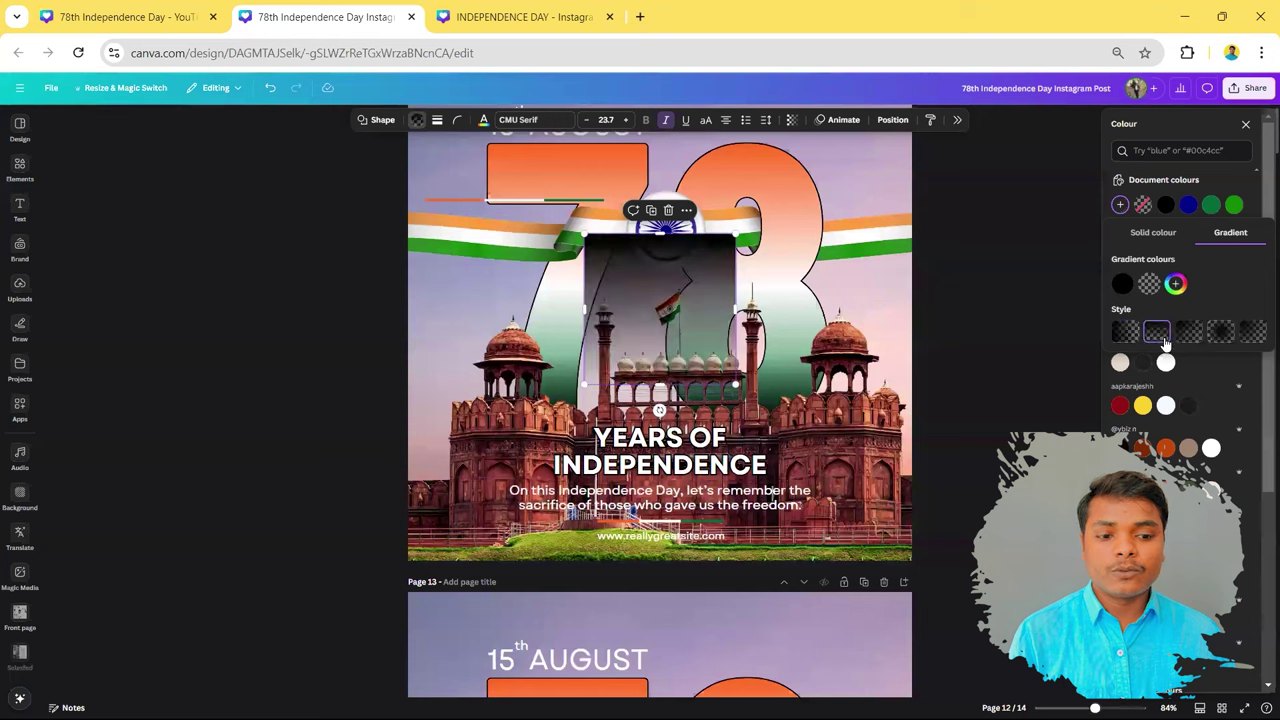
{"action": "mouse_move", "coordinate": [660, 408]}
{"action": "left_mouse_down"}
{"action": "mouse_move", "coordinate": [665, 232]}
{"action": "mouse_move", "coordinate": [549, 538]}
{"action": "mouse_move", "coordinate": [965, 526]}
{"action": "left_mouse_up"}
{"action": "left_click_drag", "start_coordinate": [768, 451], "coordinate": [768, 460]}
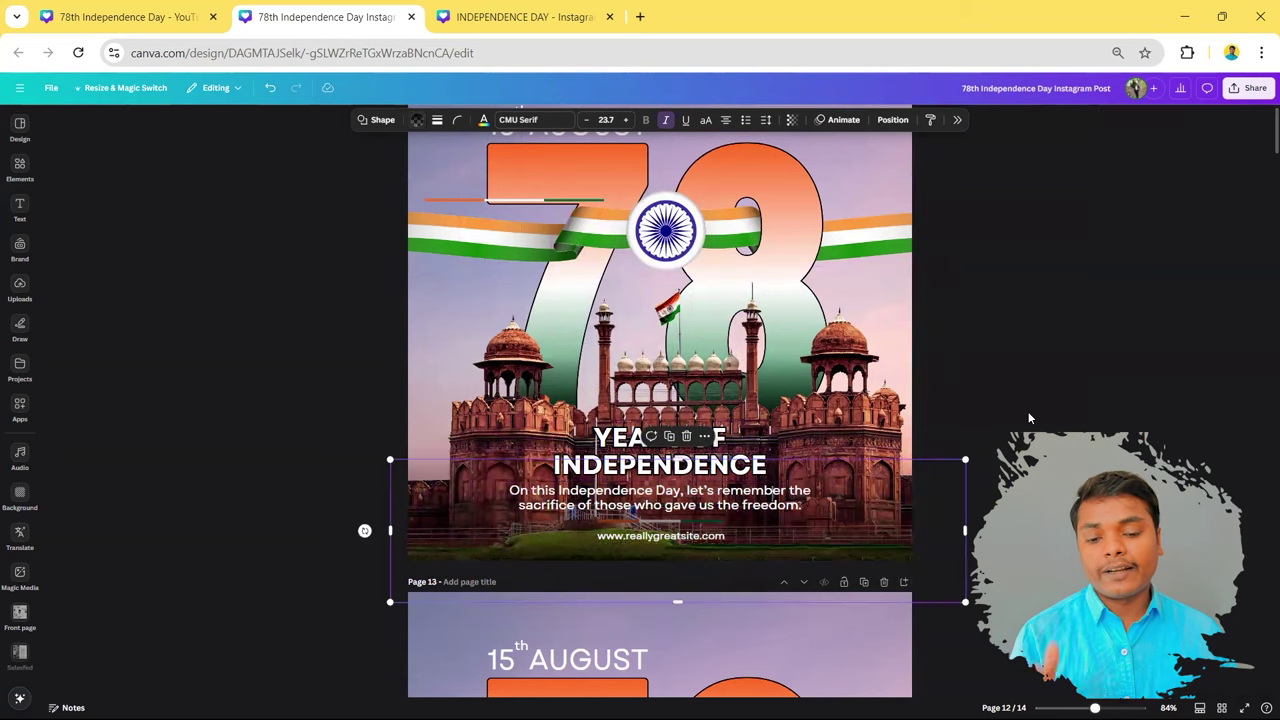
{"action": "scroll", "coordinate": [1028, 418], "scroll_direction": "down", "scroll_amount": 5}
{"action": "left_click", "coordinate": [862, 449]}
{"action": "left_click", "coordinate": [1110, 360]}
{"action": "scroll", "coordinate": [1106, 368], "scroll_direction": "up", "scroll_amount": 2}
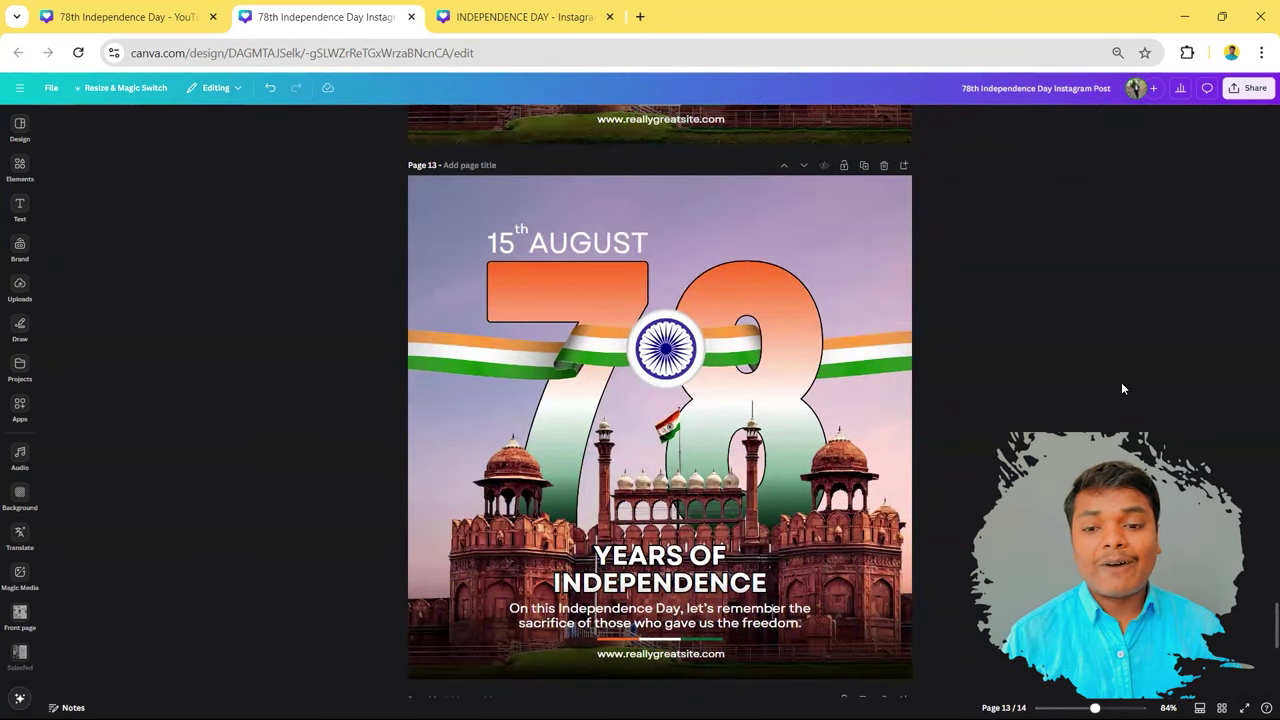
{"action": "scroll", "coordinate": [1122, 388], "scroll_direction": "down", "scroll_amount": 2}
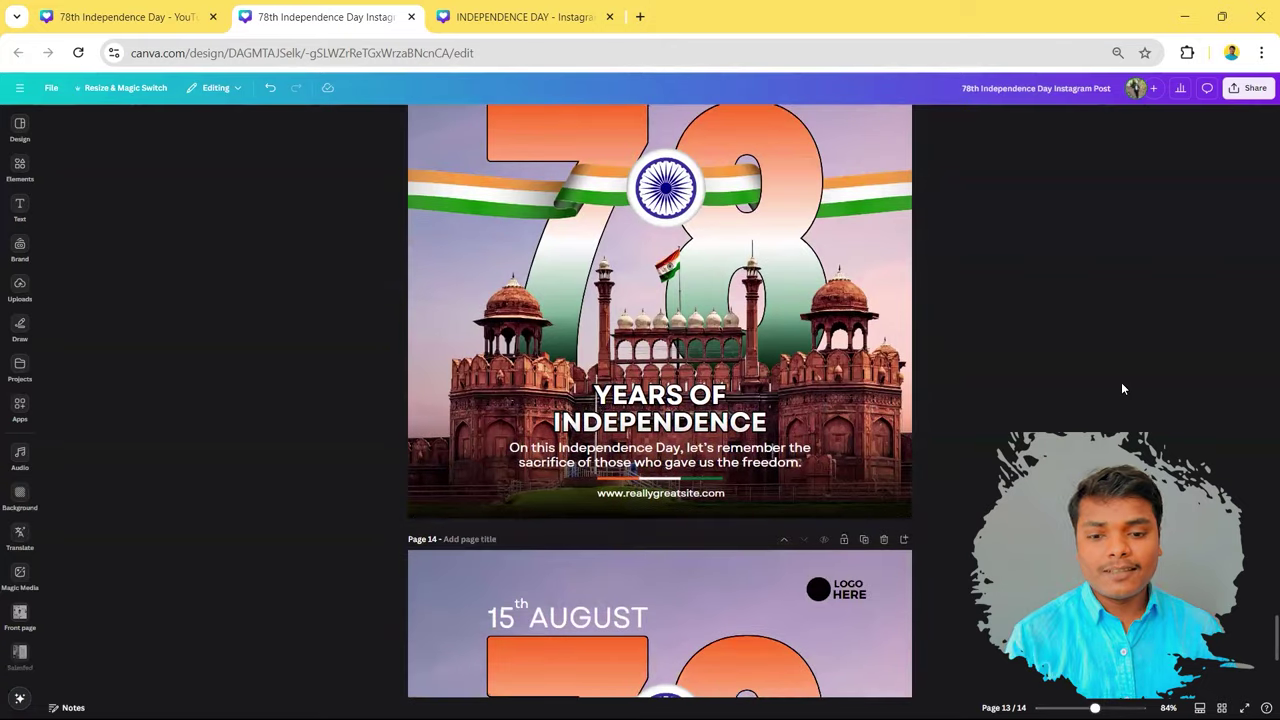
{"action": "scroll", "coordinate": [1122, 388], "scroll_direction": "down", "scroll_amount": 2}
{"action": "scroll", "coordinate": [1121, 382], "scroll_direction": "down", "scroll_amount": 2}
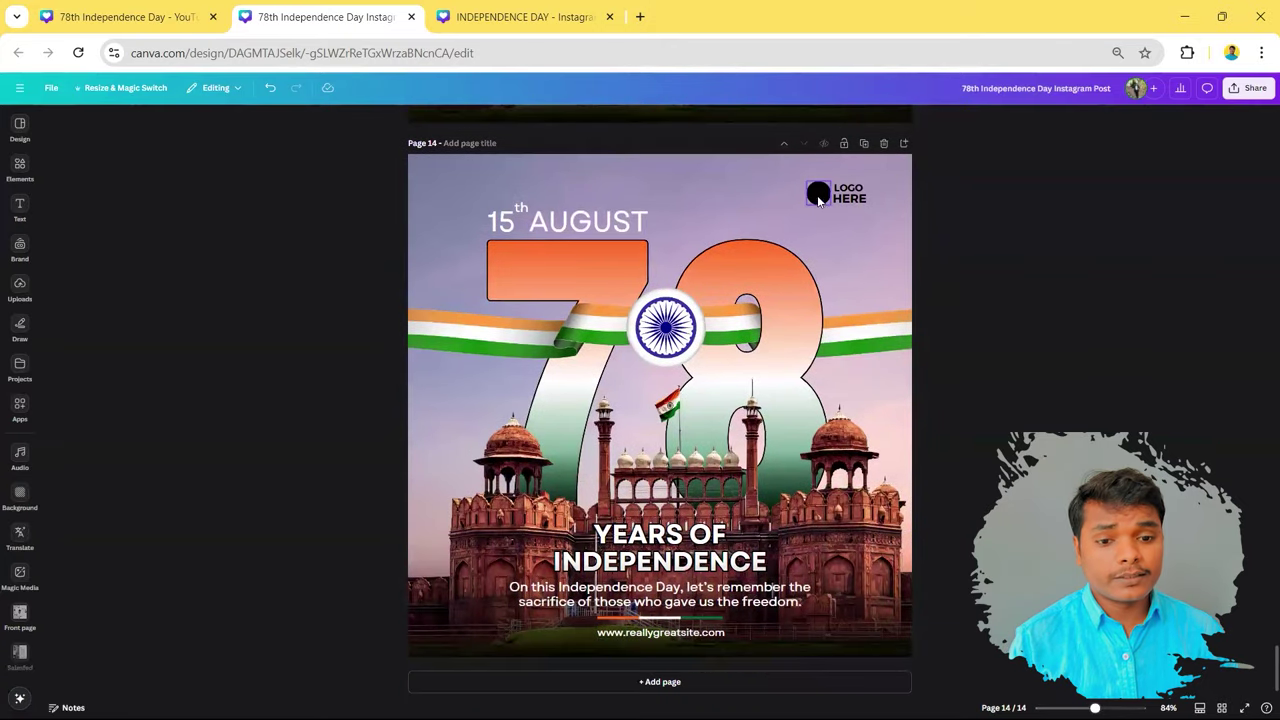
{"action": "double_click", "coordinate": [849, 197]}
{"action": "left_click", "coordinate": [987, 235]}
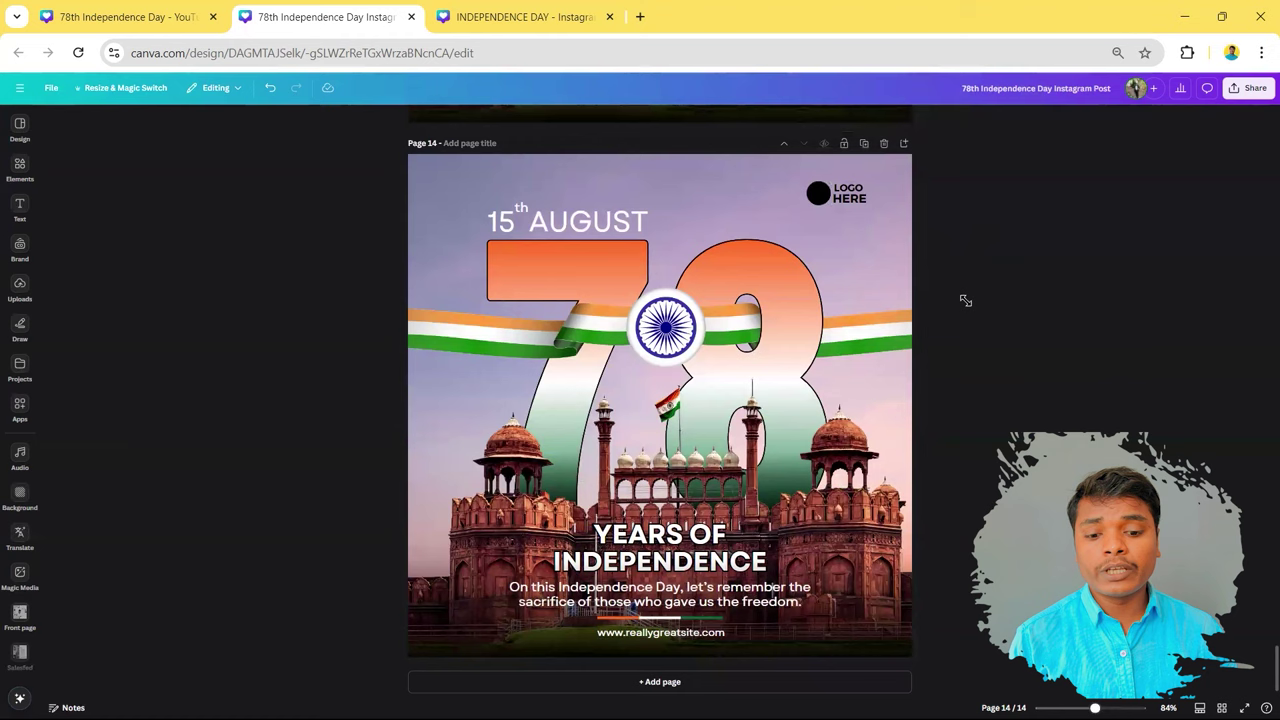
{"action": "left_click", "coordinate": [675, 628]}
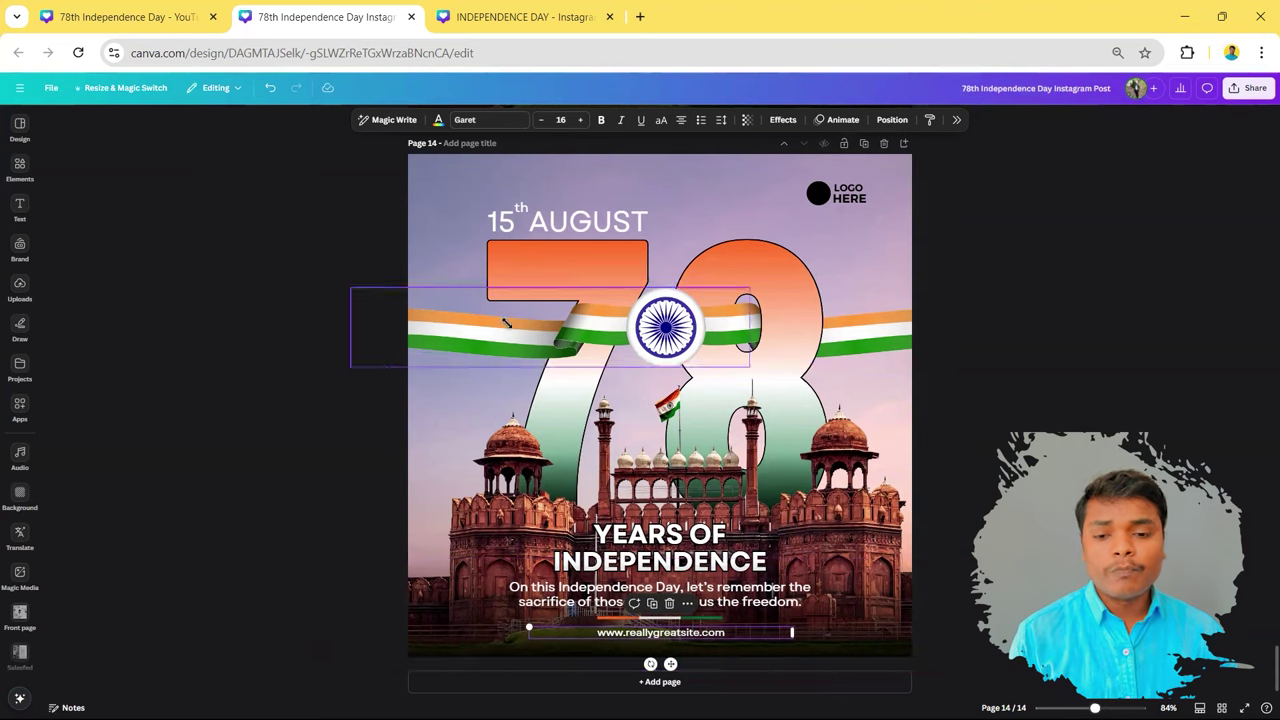
{"action": "key", "text": "Escape"}
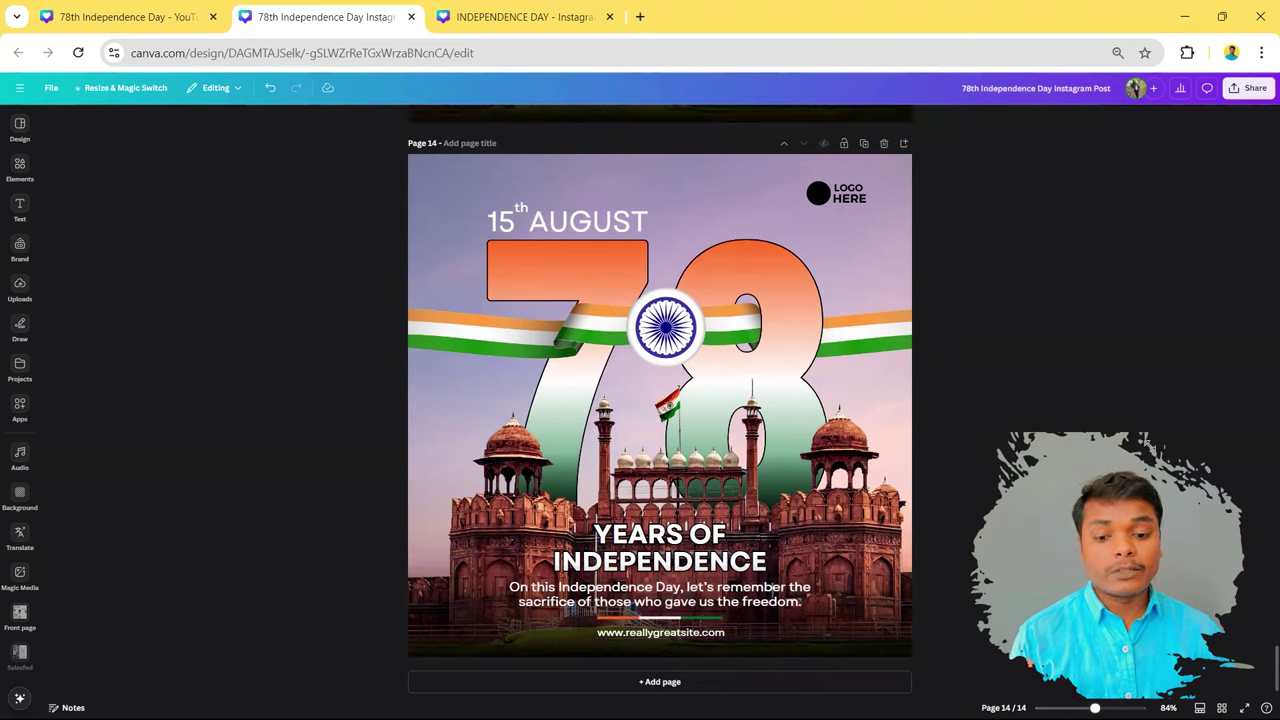
Step: Download only Page 14 as a PNG at size 3.125 and open the saved image
{"action": "left_click", "coordinate": [1250, 88]}
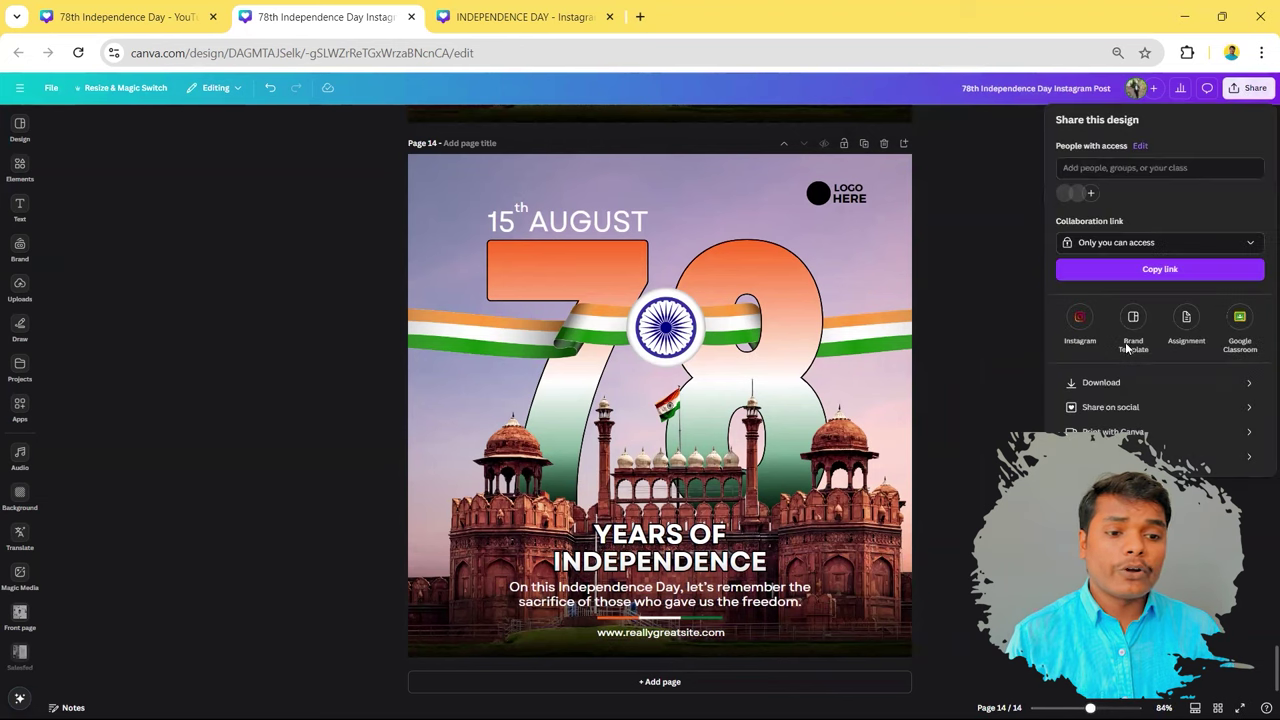
{"action": "left_click", "coordinate": [1130, 384]}
{"action": "left_click_drag", "start_coordinate": [1090, 205], "coordinate": [1258, 206]}
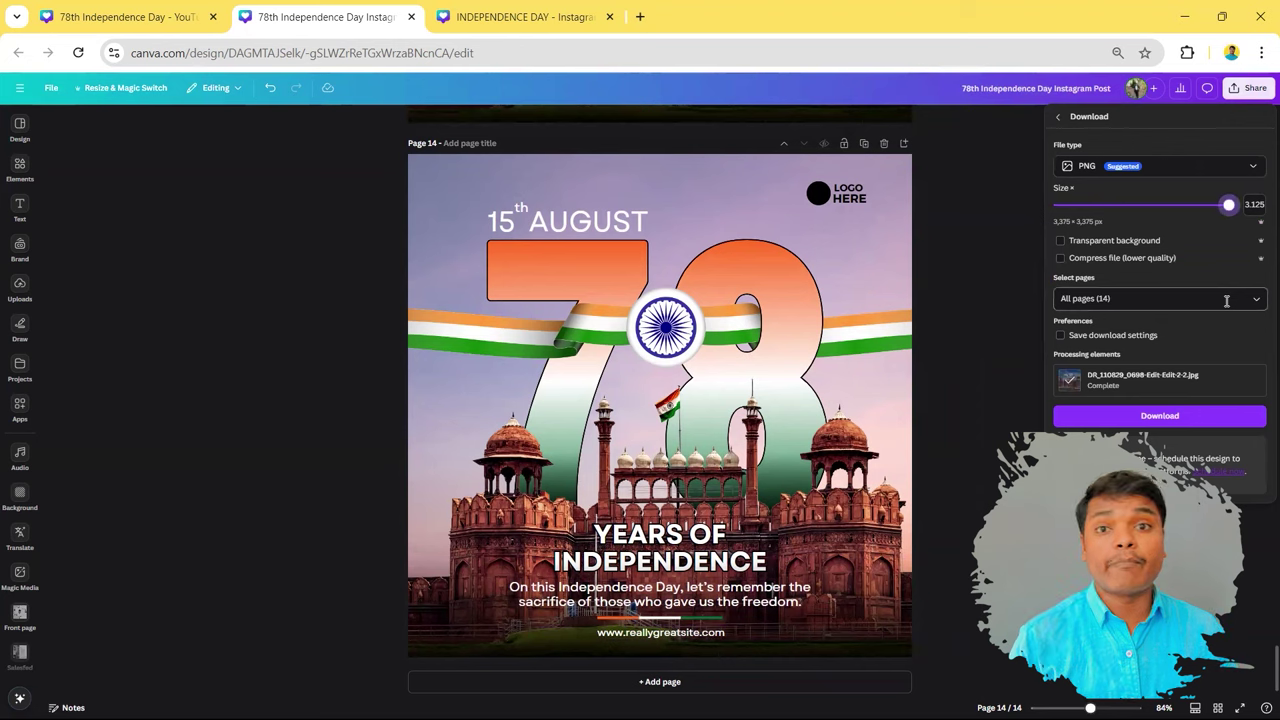
{"action": "left_click", "coordinate": [1217, 296]}
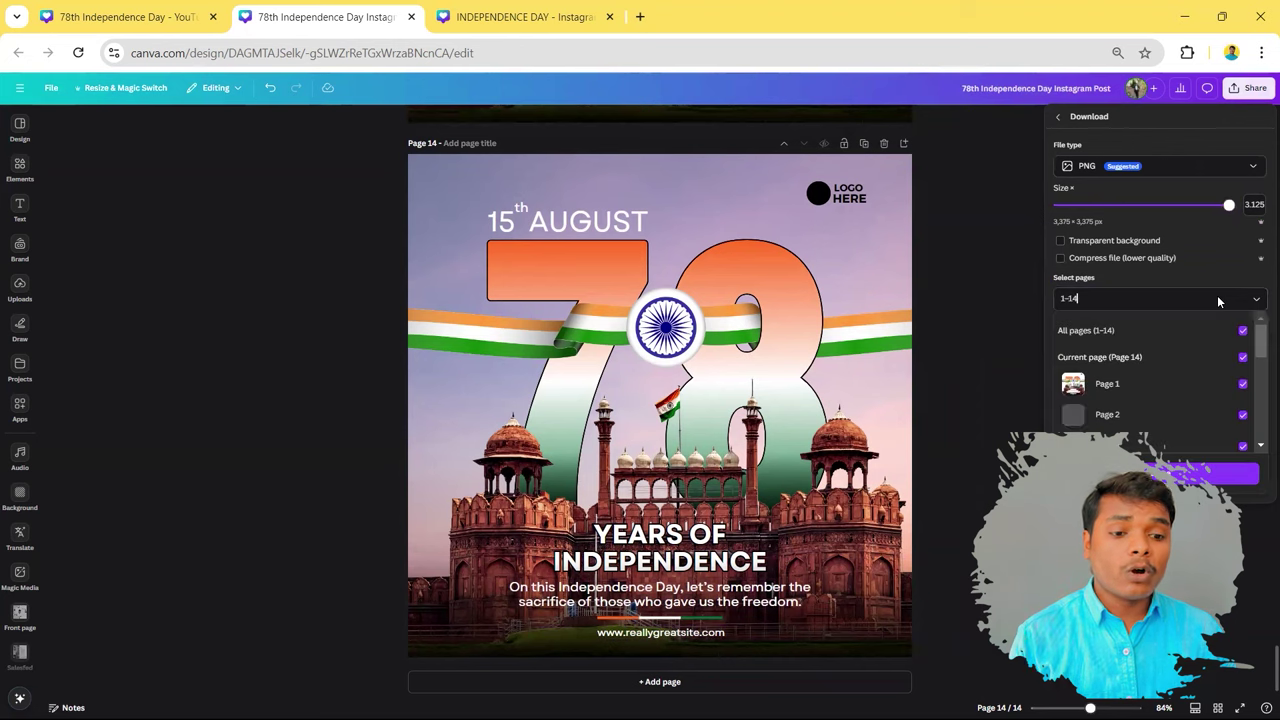
{"action": "left_click", "coordinate": [1196, 357]}
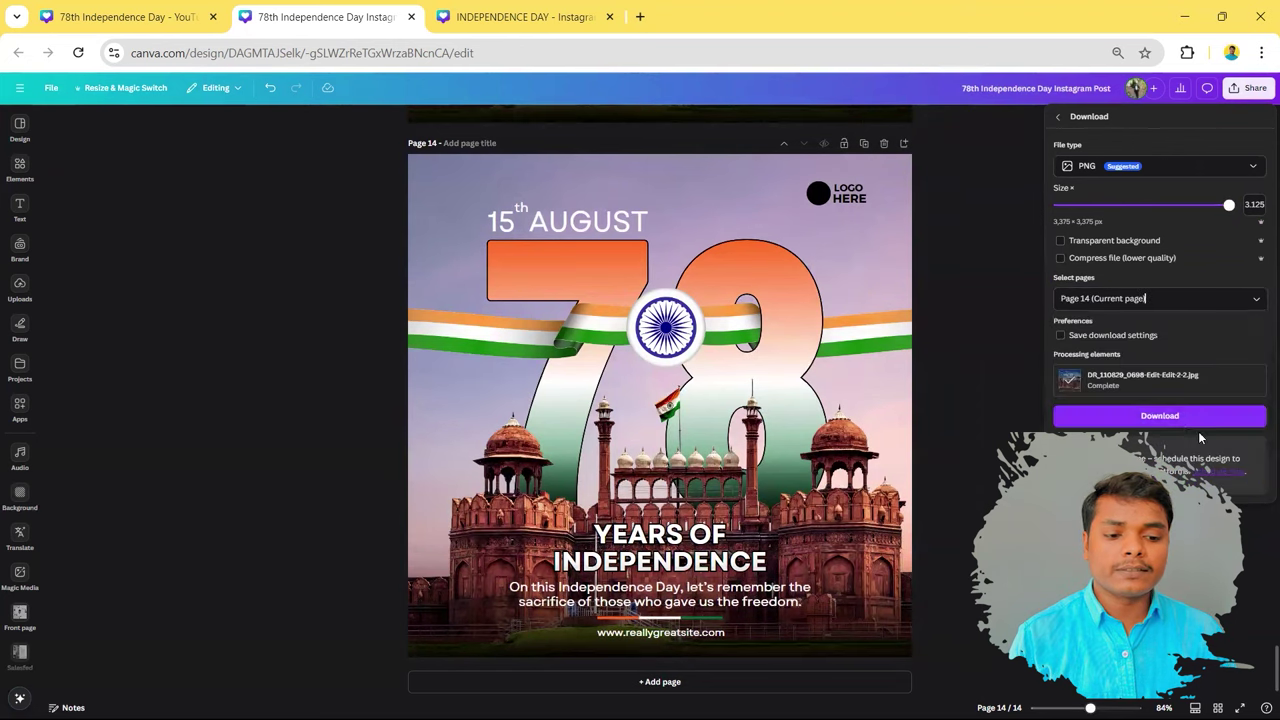
{"action": "left_click", "coordinate": [1187, 421]}
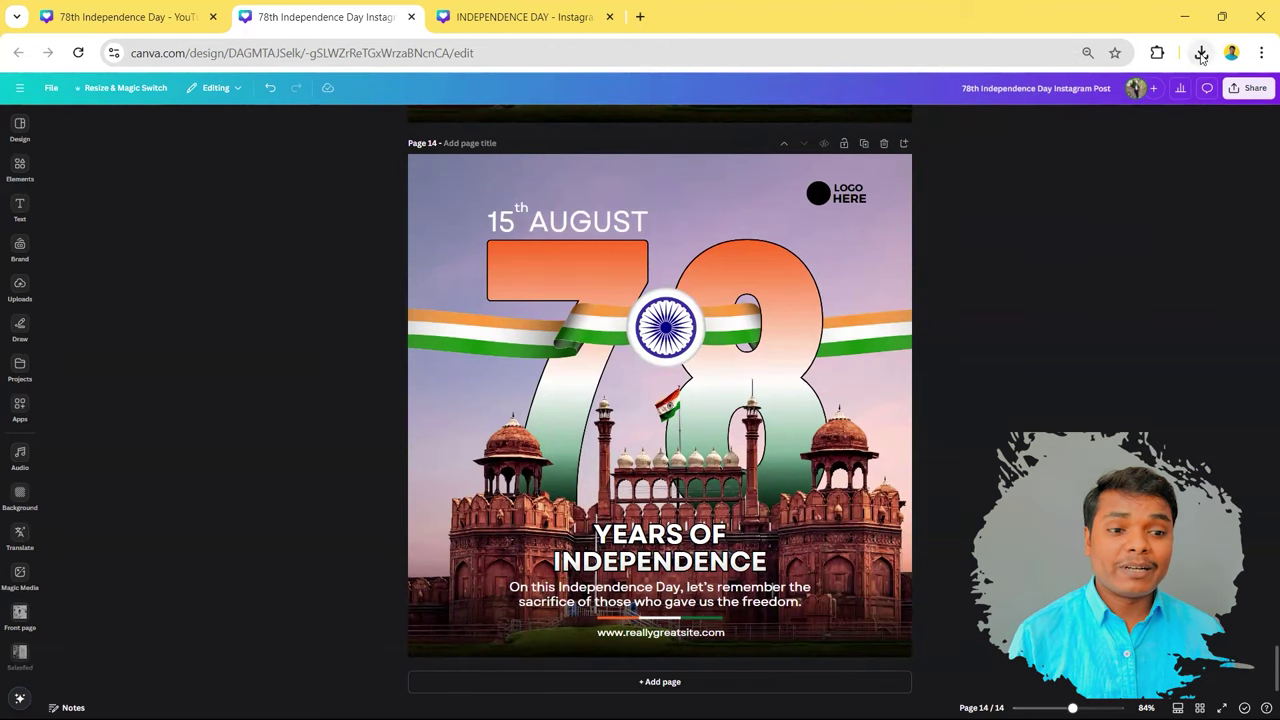
{"action": "left_click", "coordinate": [1201, 52]}
{"action": "left_click", "coordinate": [1013, 137]}
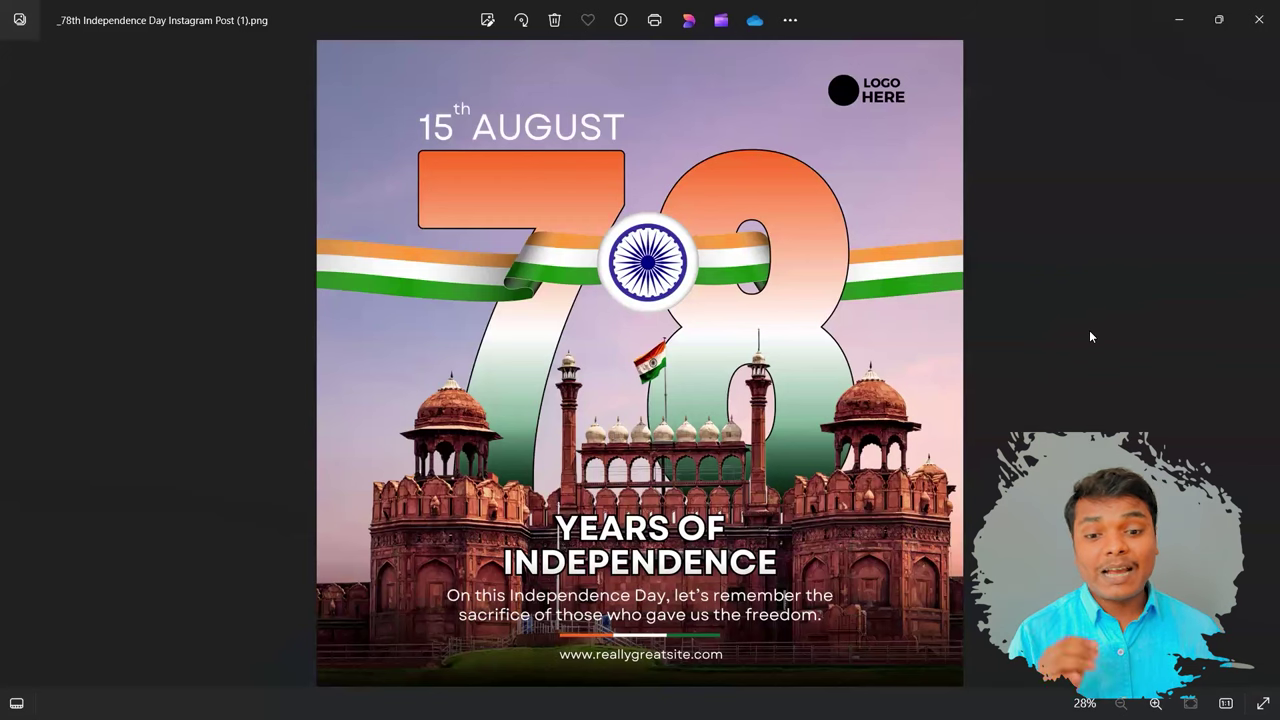
Step: Close the Photos viewer showing the downloaded Independence Day PNG
{"action": "left_click", "coordinate": [1259, 19]}
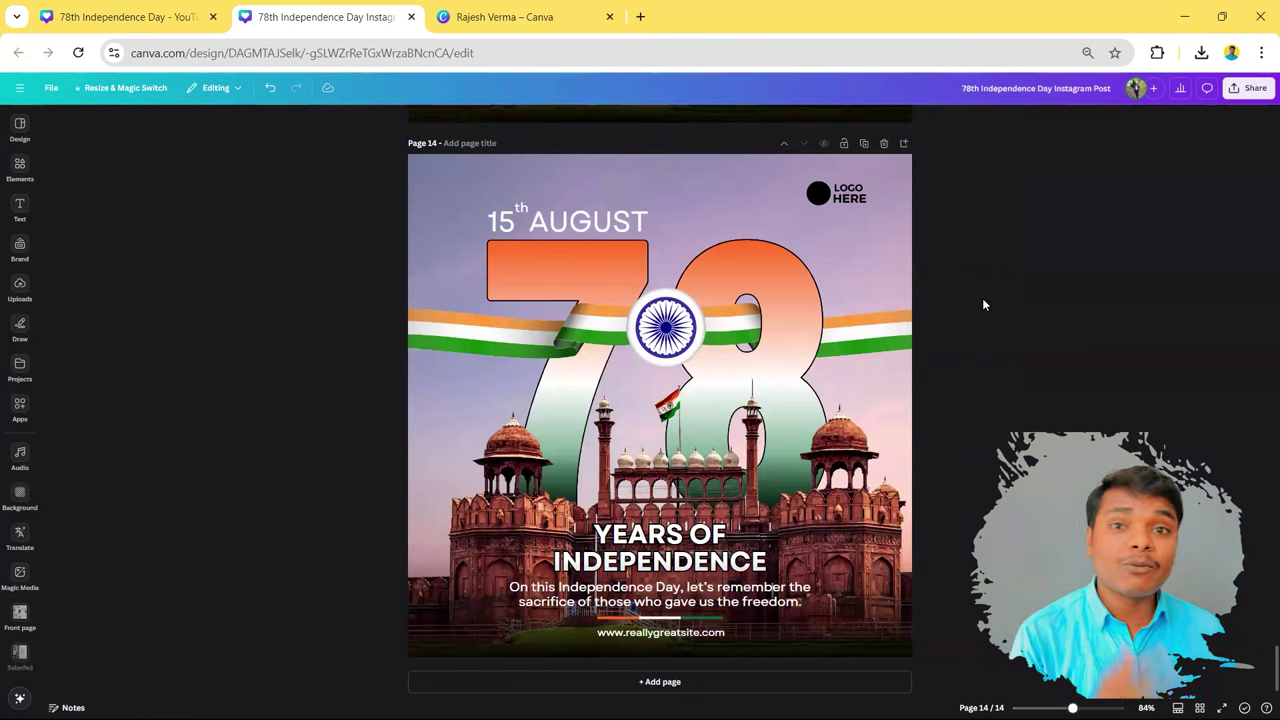
Step: Search the Design templates by the creator's handle and scroll through the results
{"action": "left_click", "coordinate": [19, 128]}
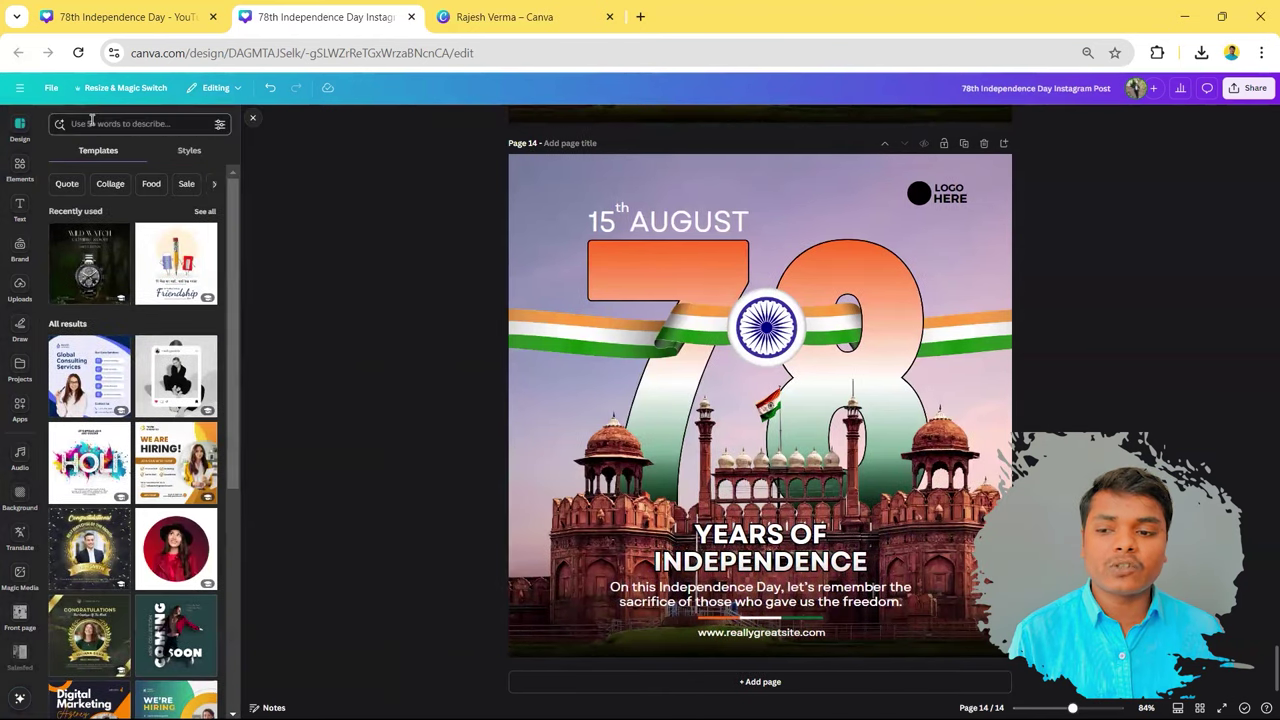
{"action": "left_click", "coordinate": [91, 123]}
{"action": "left_click", "coordinate": [109, 171]}
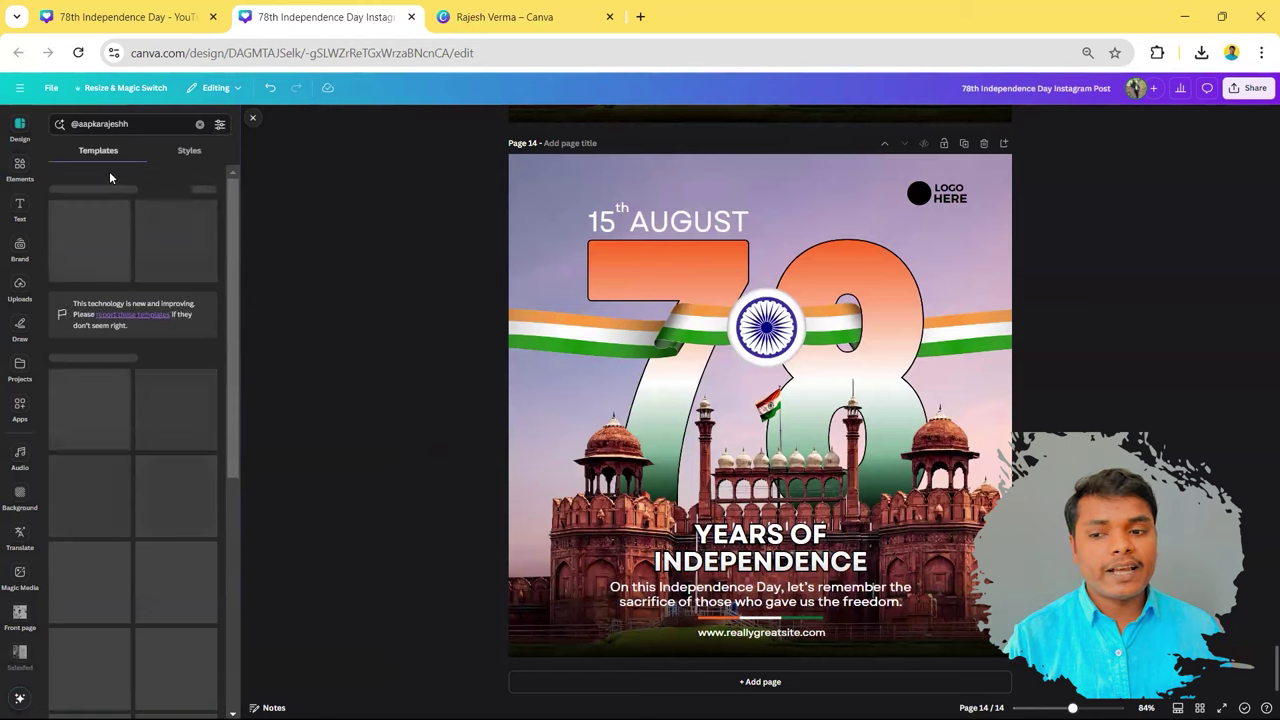
{"action": "scroll", "coordinate": [158, 290], "scroll_direction": "down", "scroll_amount": 10}
{"action": "scroll", "coordinate": [156, 324], "scroll_direction": "down", "scroll_amount": 5}
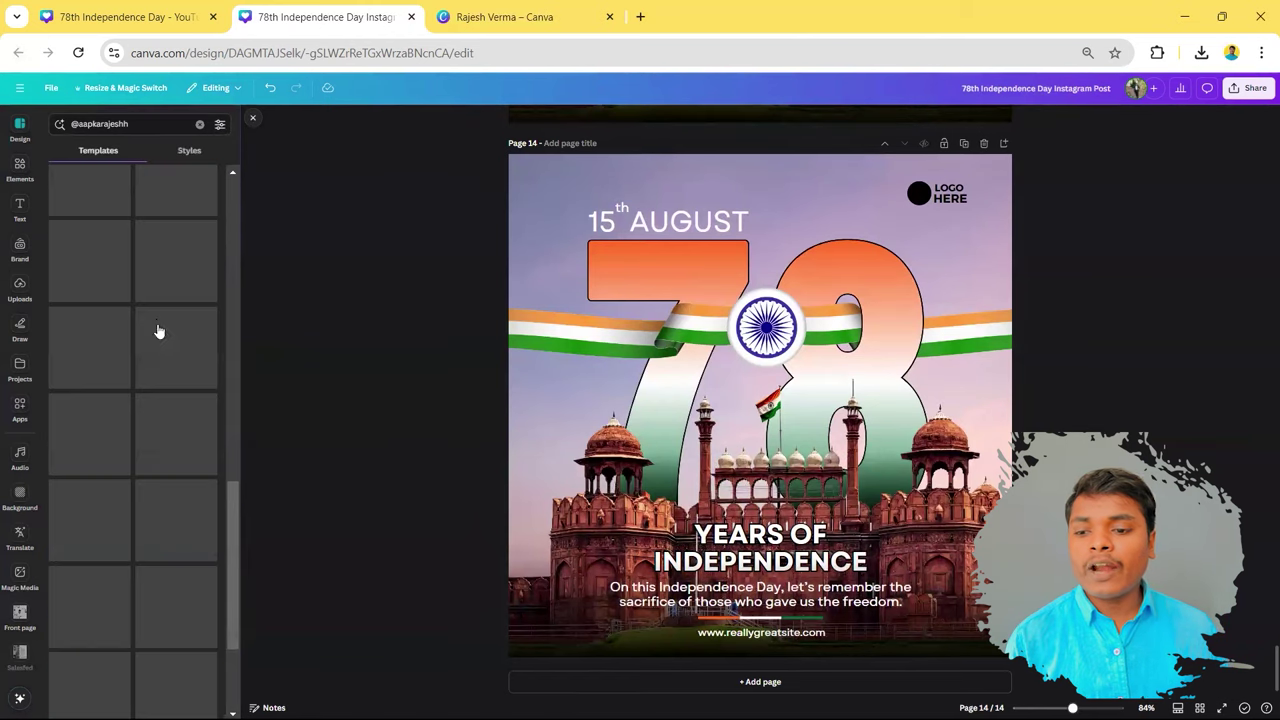
{"action": "scroll", "coordinate": [158, 330], "scroll_direction": "down", "scroll_amount": 3}
{"action": "scroll", "coordinate": [158, 330], "scroll_direction": "down", "scroll_amount": 3}
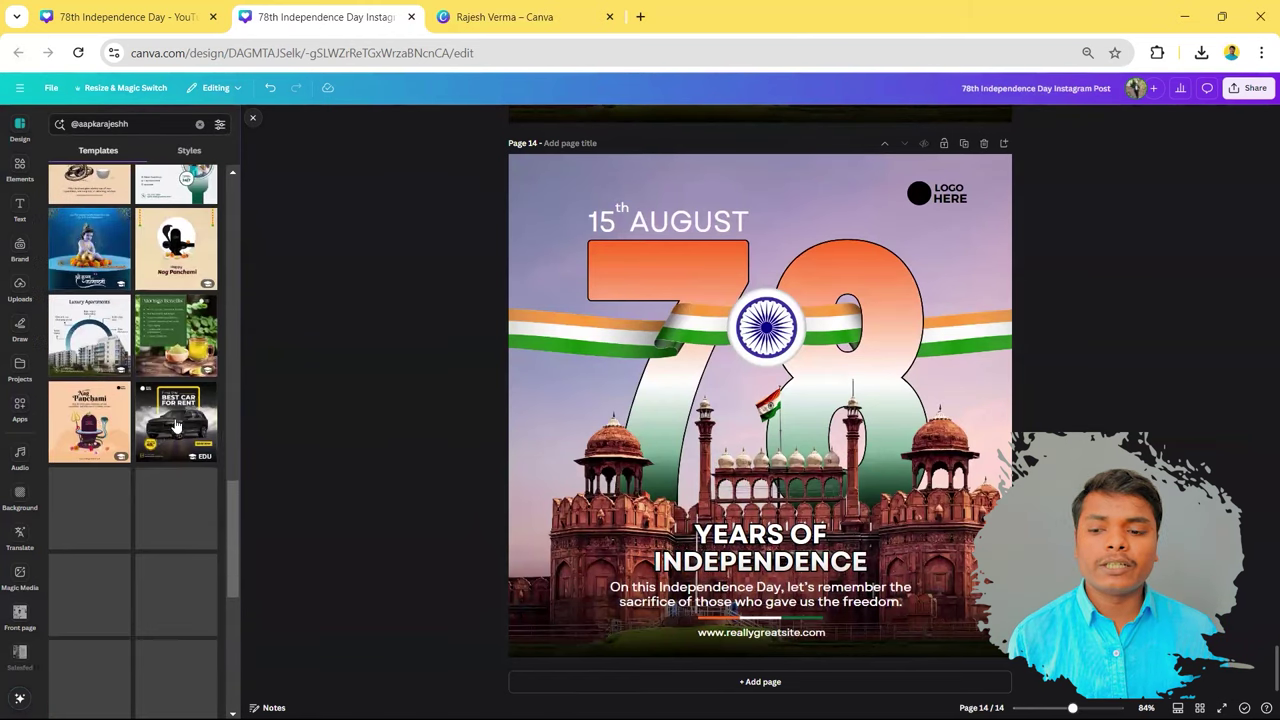
Step: Add page 15 and fill it with the Best Car For Rent template
{"action": "left_click", "coordinate": [586, 688]}
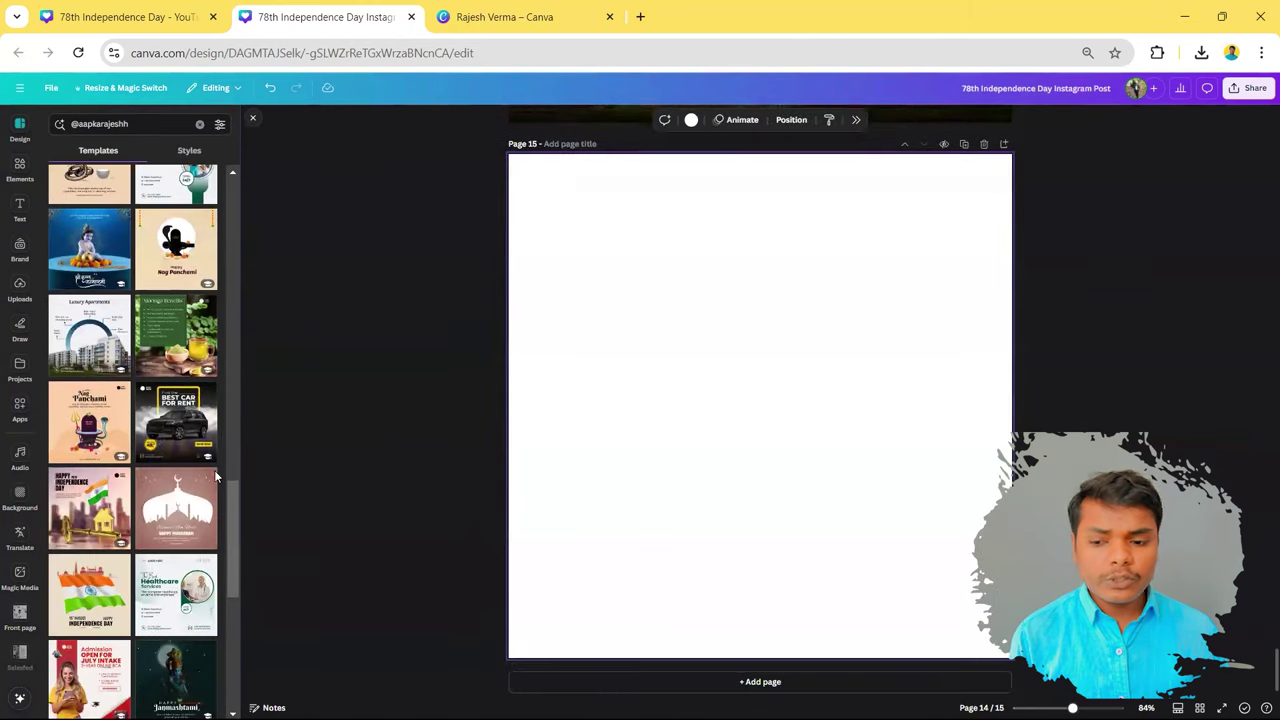
{"action": "left_click", "coordinate": [182, 428]}
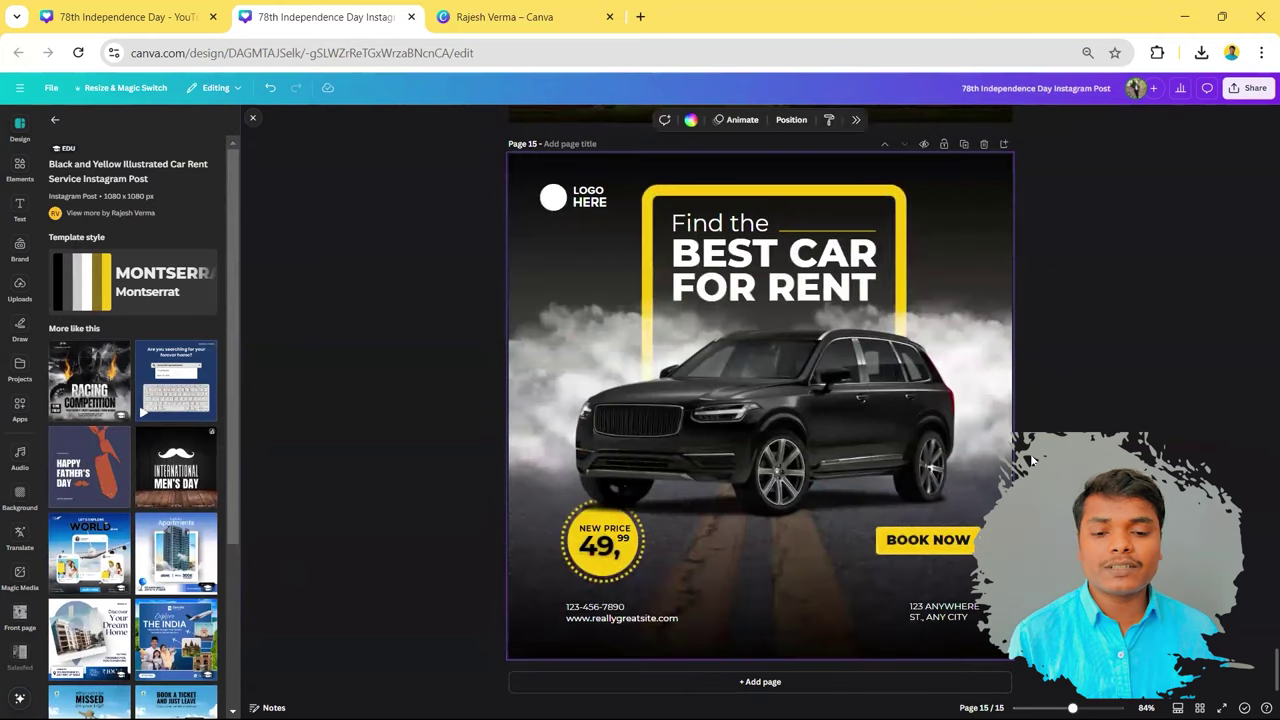
{"action": "left_click", "coordinate": [543, 14]}
Step: Filter the creator's templates by 'Independence' and preview the Black and White Minimal design
{"action": "scroll", "coordinate": [572, 313], "scroll_direction": "down", "scroll_amount": 2}
{"action": "scroll", "coordinate": [572, 313], "scroll_direction": "down", "scroll_amount": 2}
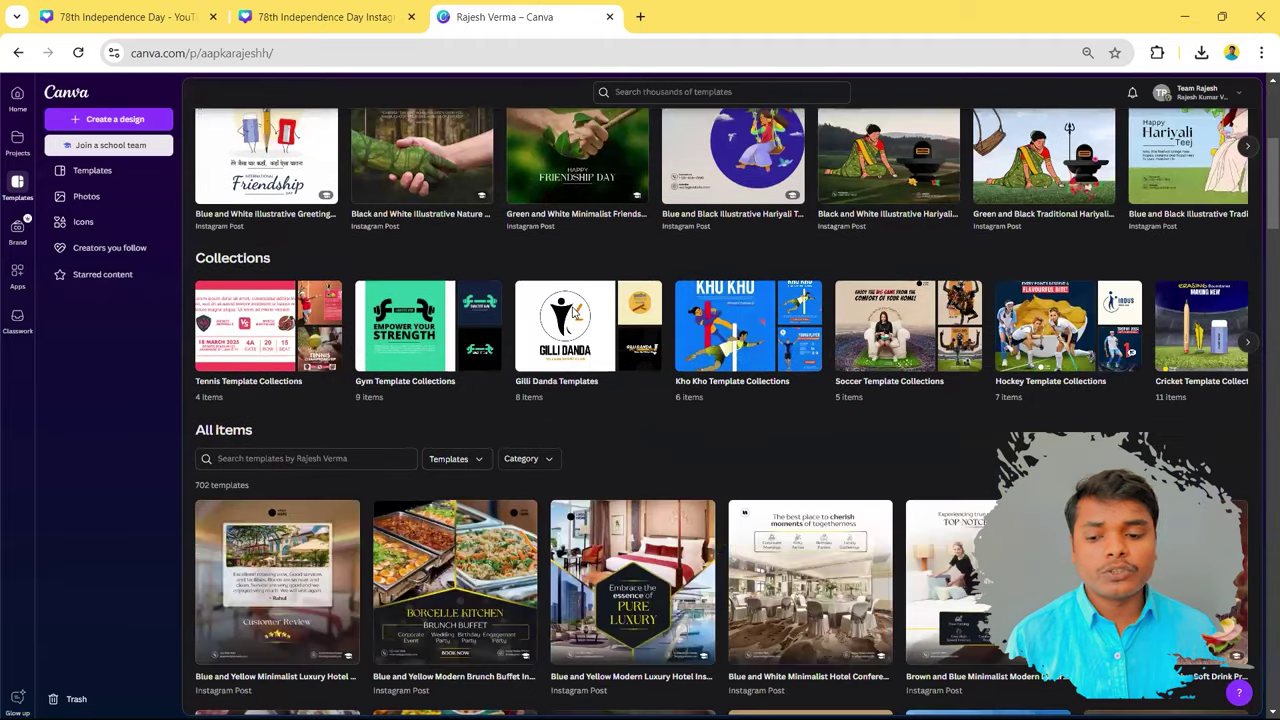
{"action": "scroll", "coordinate": [591, 347], "scroll_direction": "down", "scroll_amount": 4}
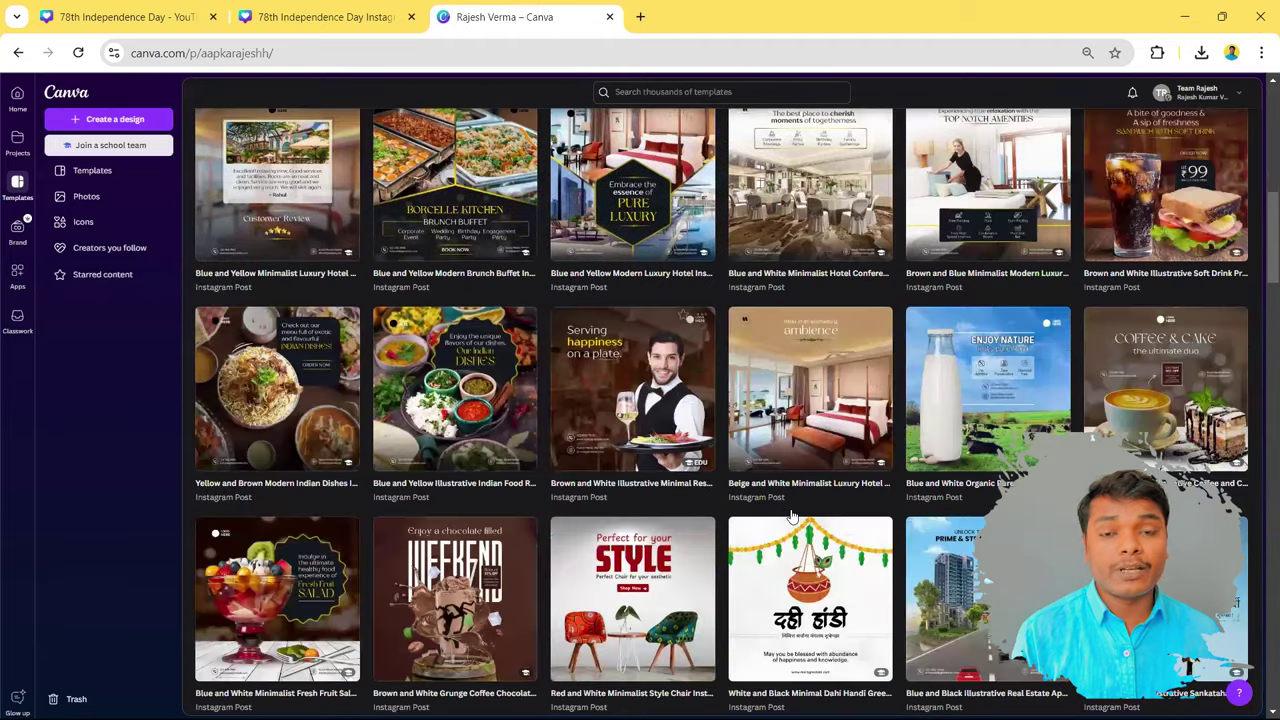
{"action": "scroll", "coordinate": [790, 515], "scroll_direction": "up", "scroll_amount": 1}
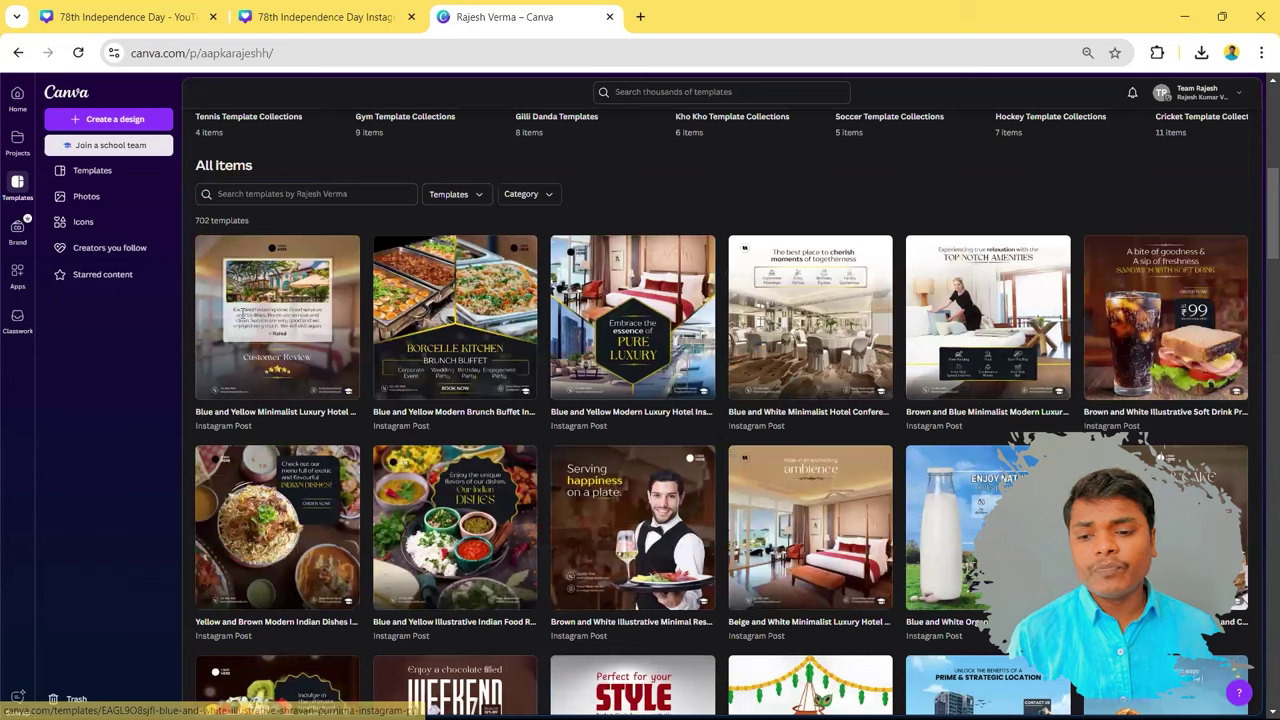
{"action": "scroll", "coordinate": [242, 313], "scroll_direction": "up", "scroll_amount": 1}
{"action": "type", "text": "In"}
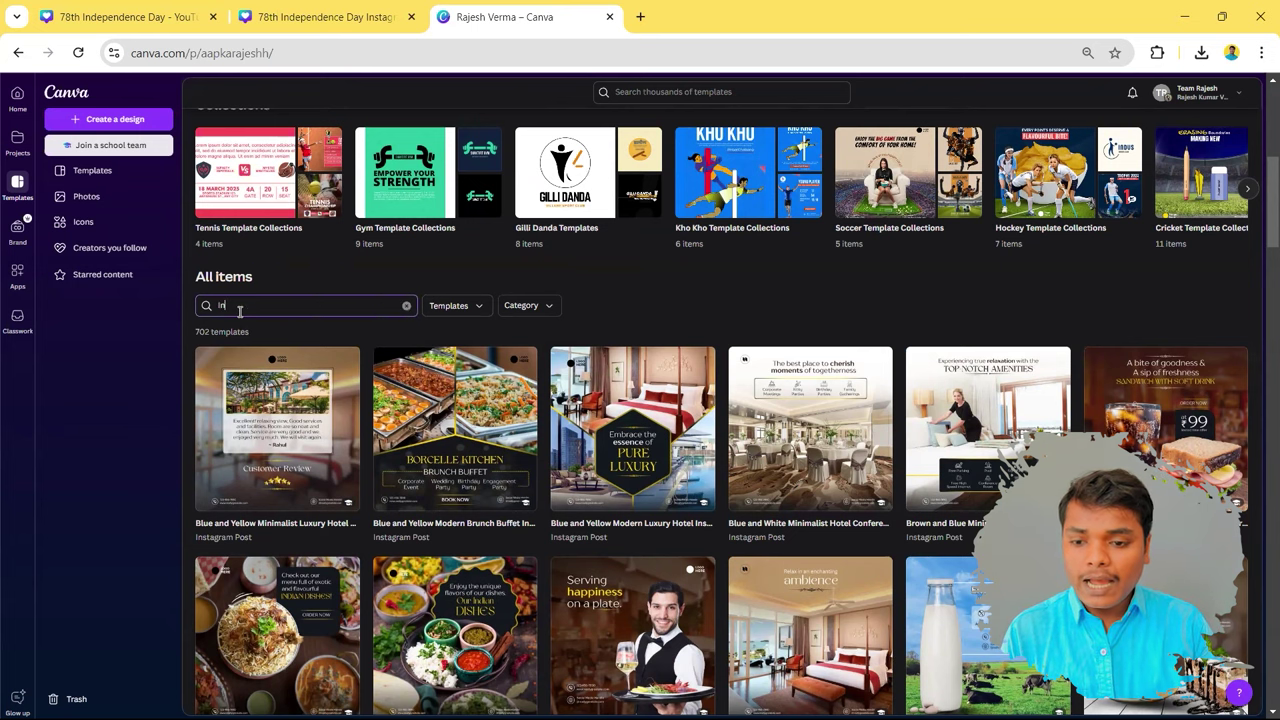
{"action": "type", "text": "dep"}
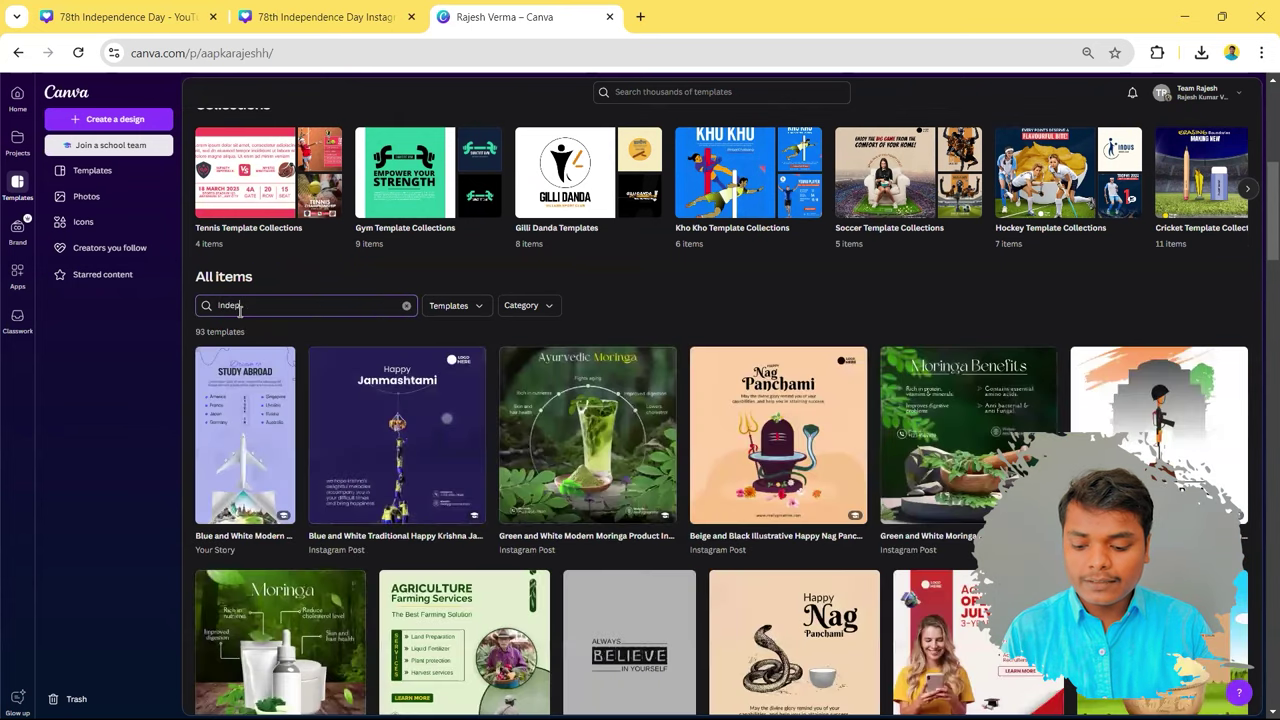
{"action": "type", "text": "endence"}
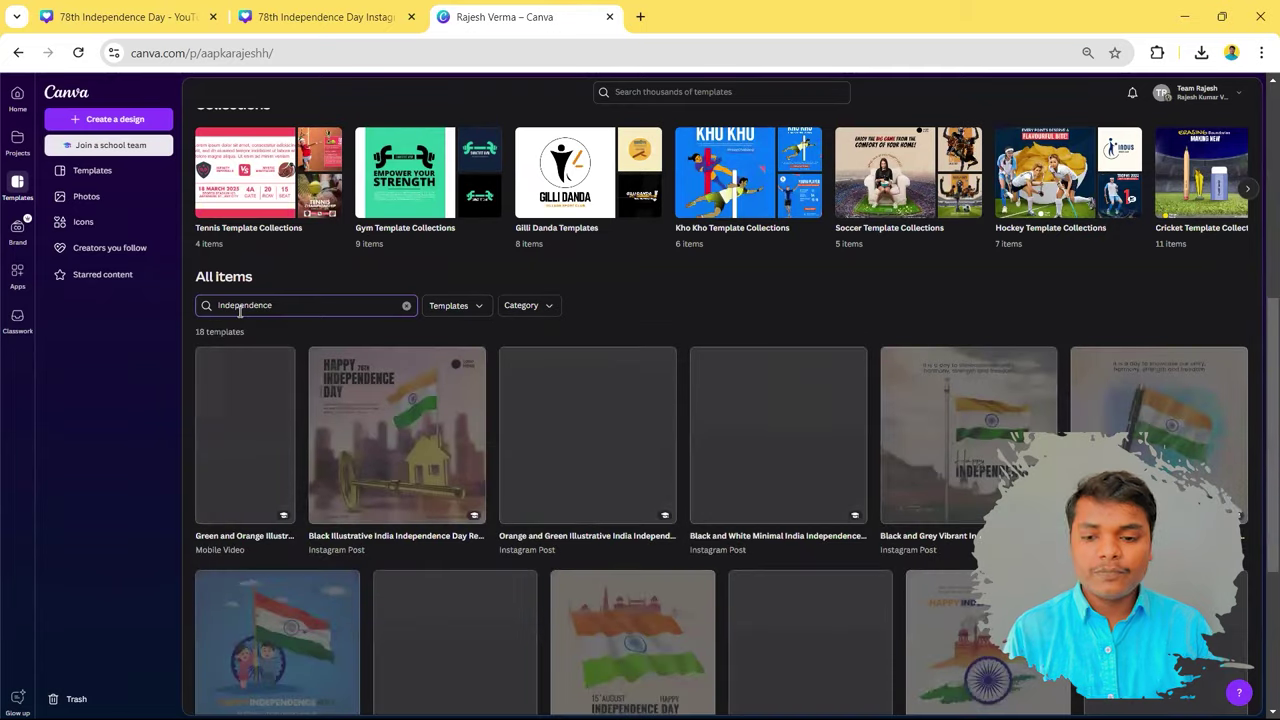
{"action": "scroll", "coordinate": [558, 465], "scroll_direction": "down", "scroll_amount": 1}
{"action": "scroll", "coordinate": [838, 400], "scroll_direction": "down", "scroll_amount": 2}
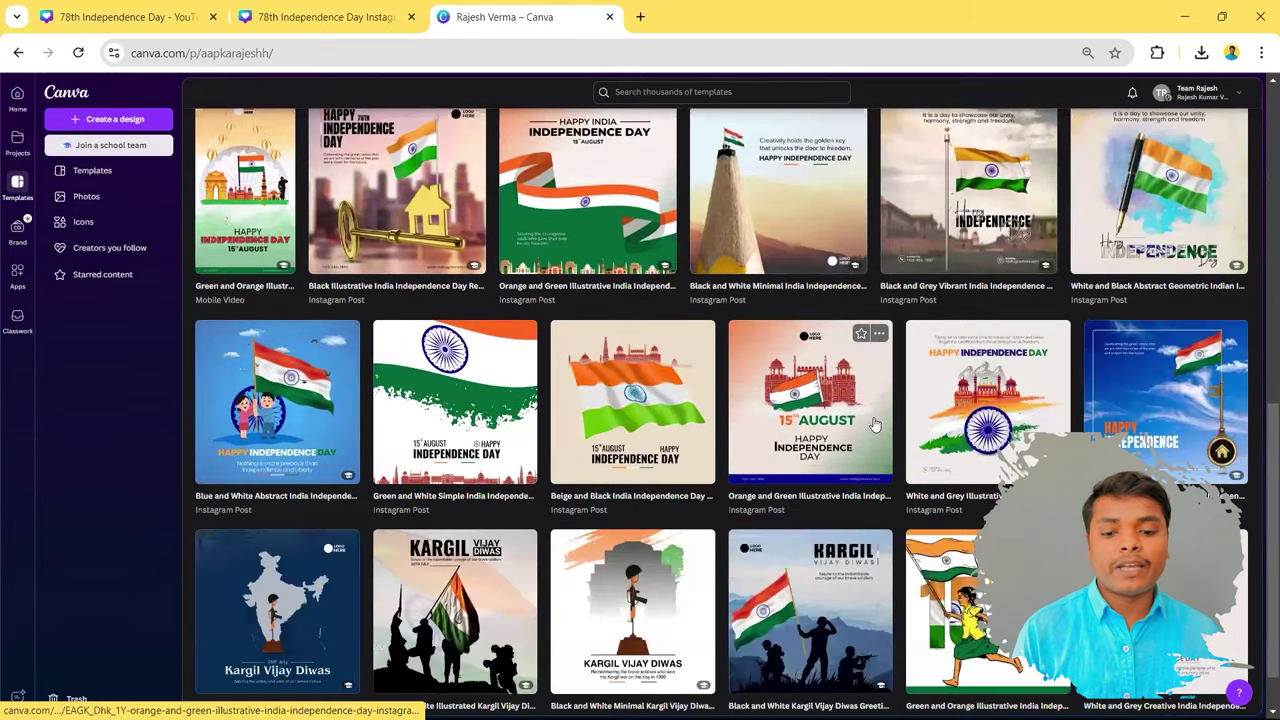
{"action": "scroll", "coordinate": [873, 424], "scroll_direction": "down", "scroll_amount": 1}
{"action": "scroll", "coordinate": [1155, 378], "scroll_direction": "up", "scroll_amount": 2}
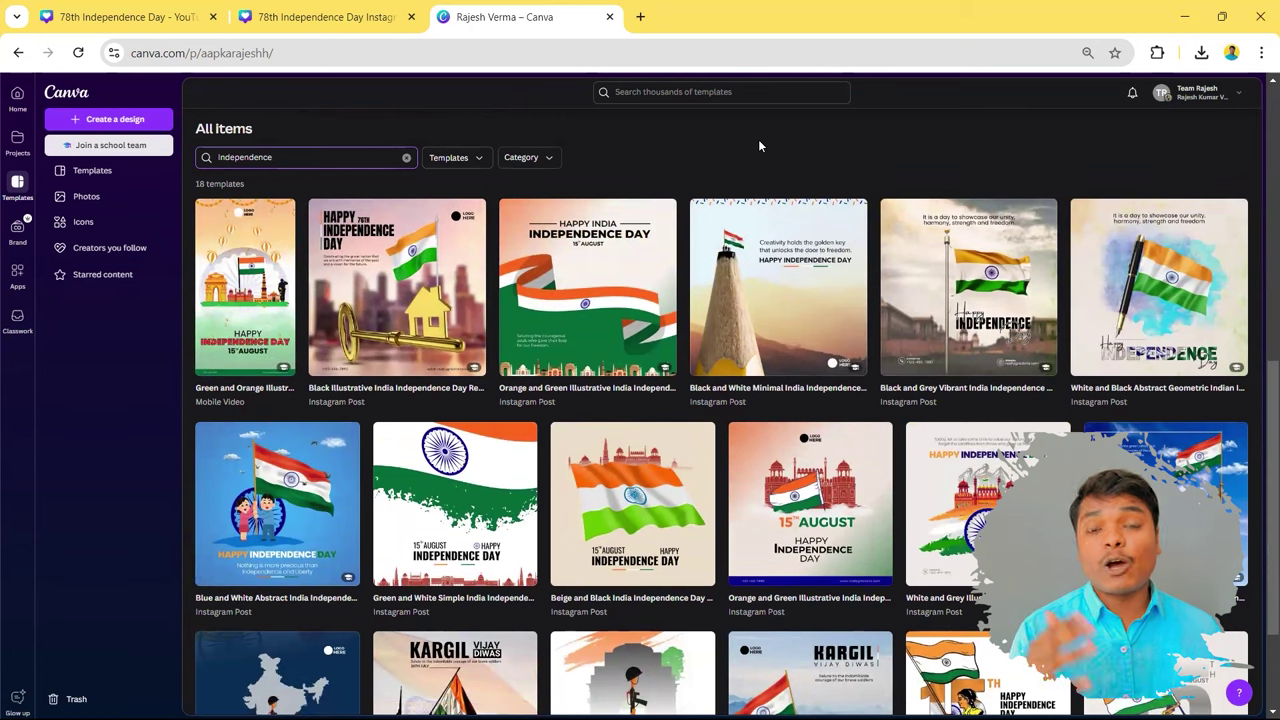
{"action": "mouse_move", "coordinate": [778, 190]}
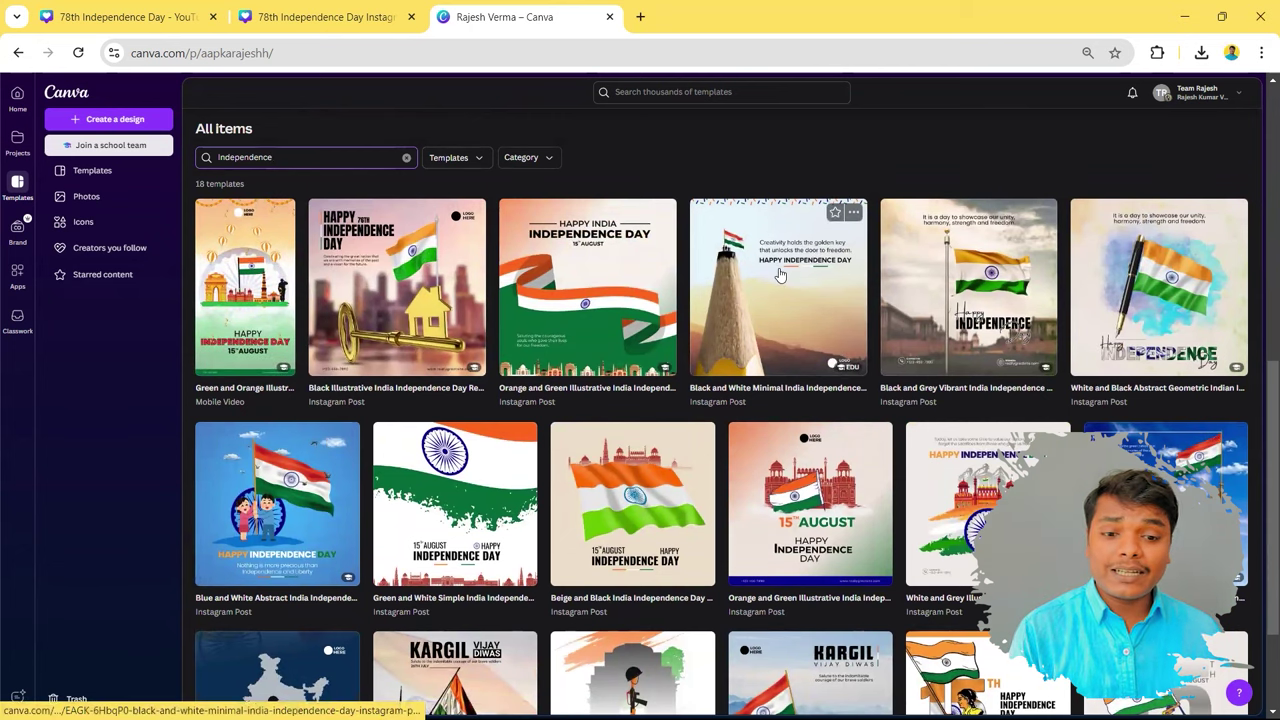
{"action": "left_click", "coordinate": [780, 275]}
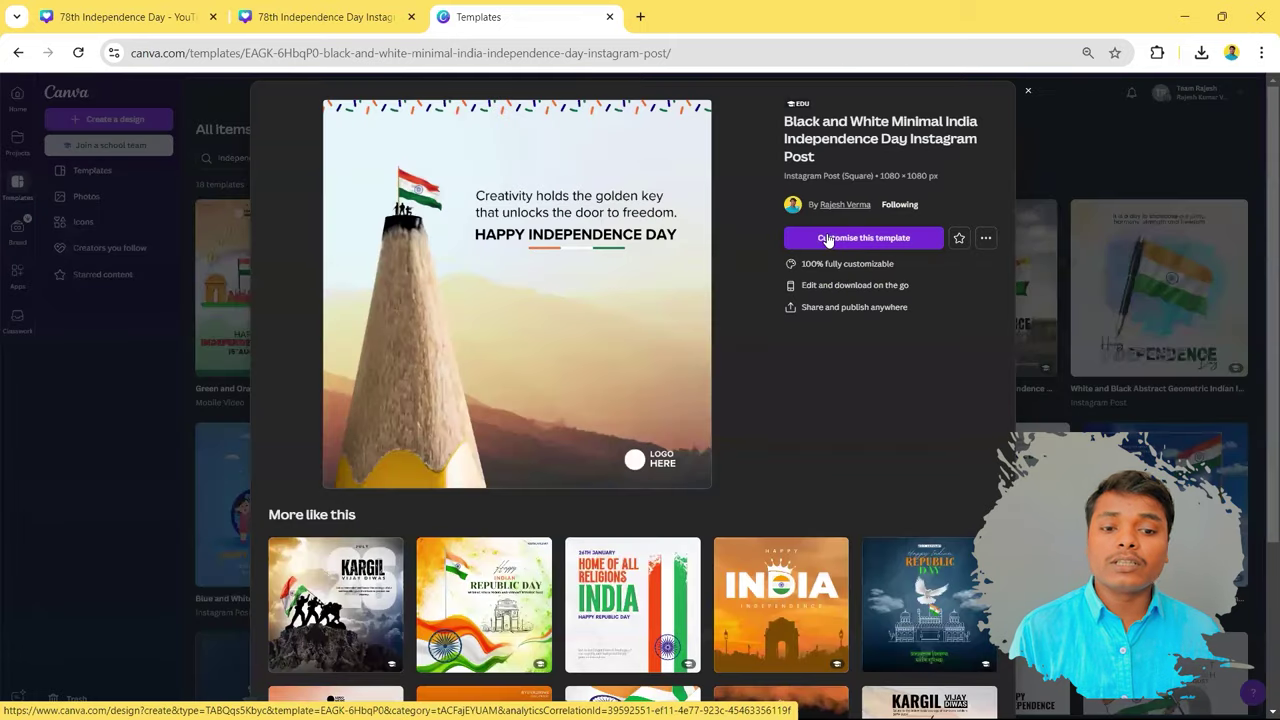
Step: Customise the Black and White Minimal template, then select its quote and HAPPY INDEPENDENCE DAY text
{"action": "left_click", "coordinate": [828, 240]}
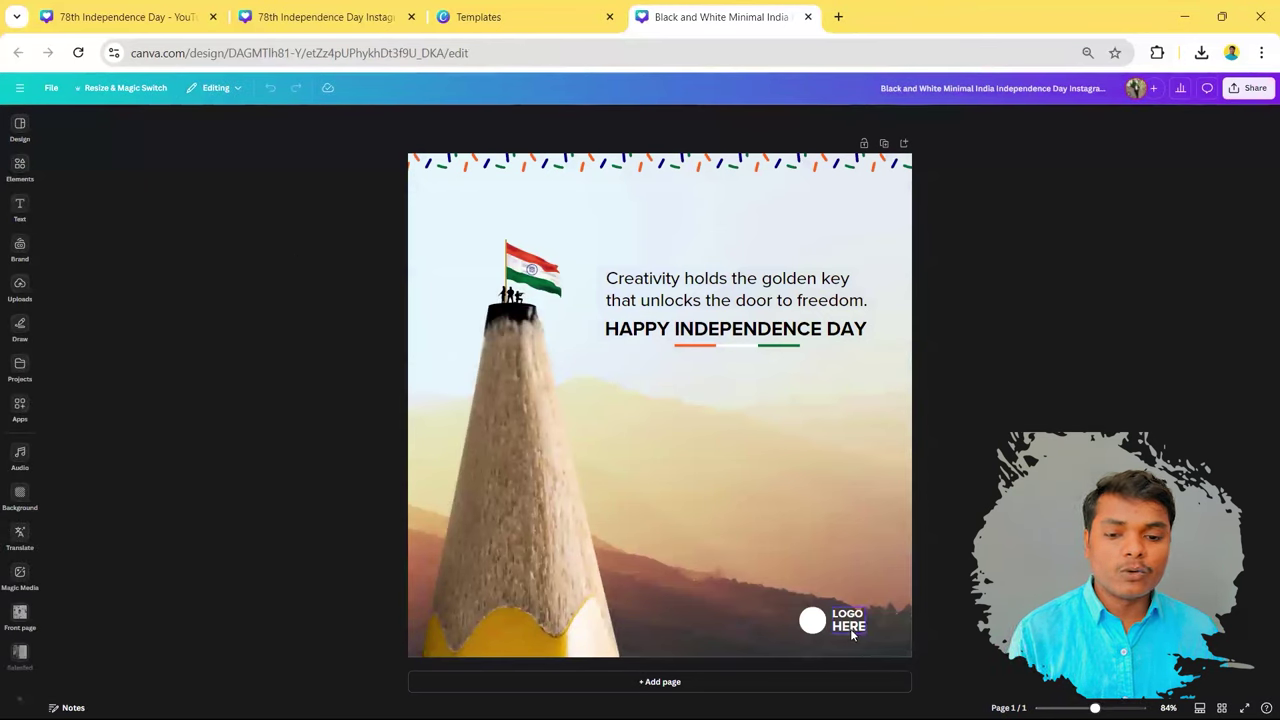
{"action": "left_click", "coordinate": [695, 302]}
{"action": "left_click", "coordinate": [655, 336]}
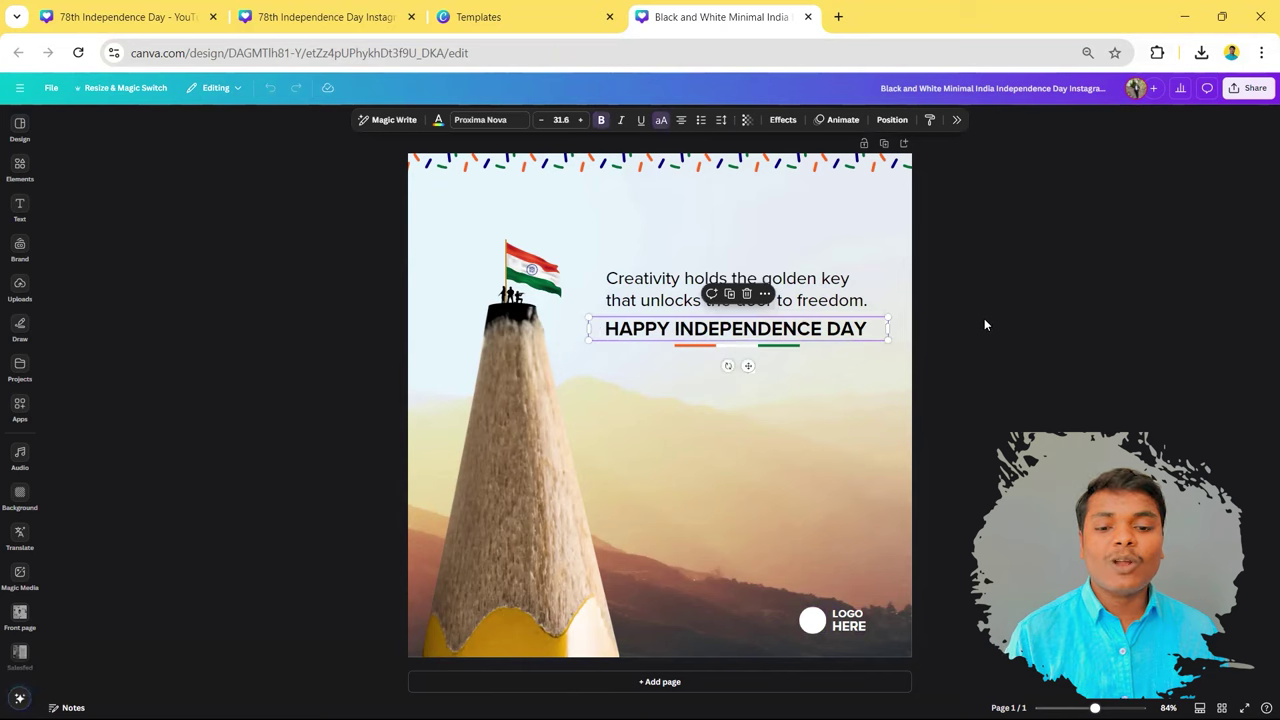